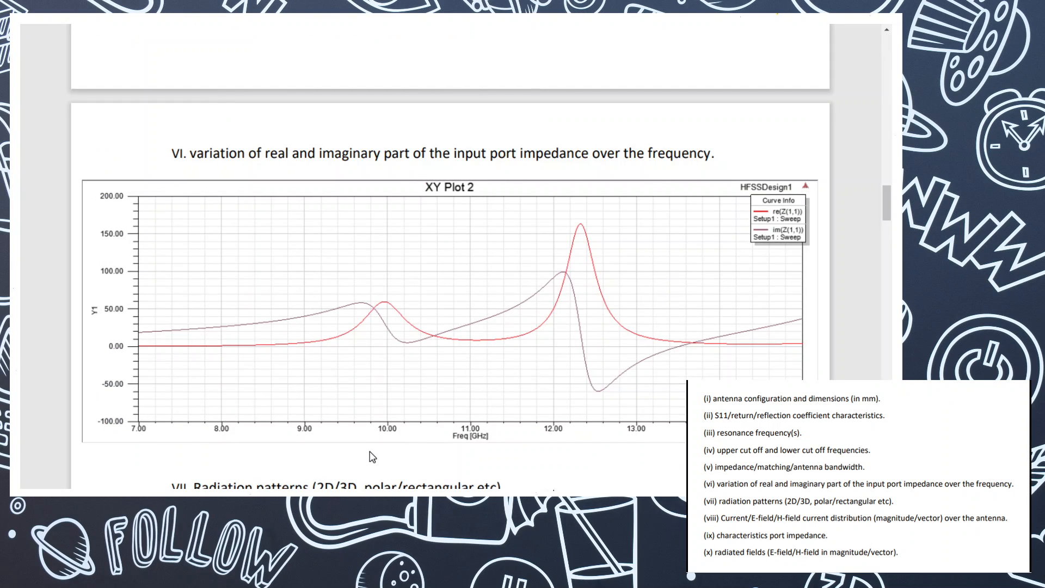
Step: Switch to ANSYS HFSS and create a modal solution data rectangular plot of the Z Parameter re(Z(1,1))
key("alt+Tab")
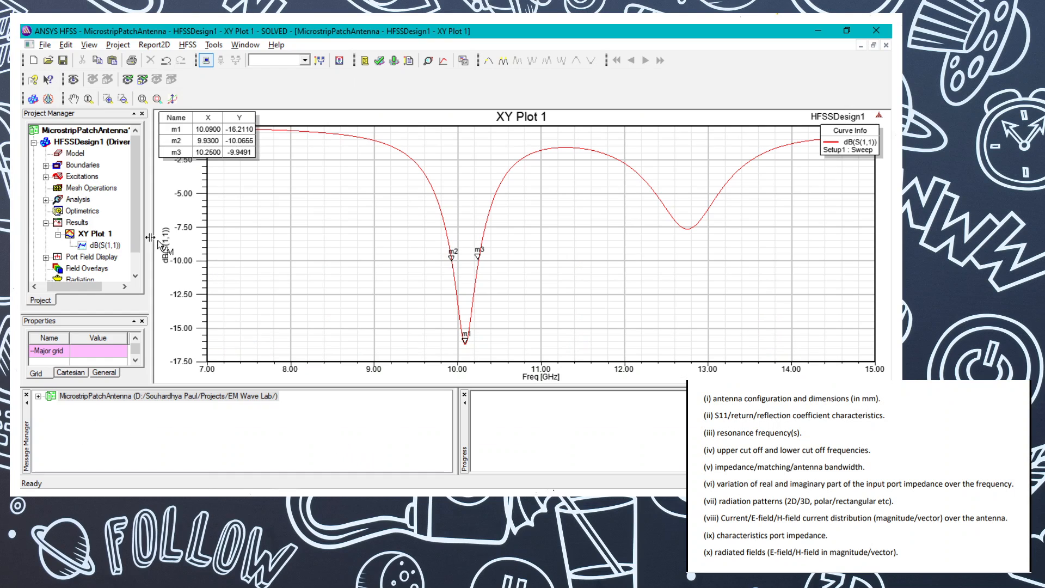
right_click(78, 223)
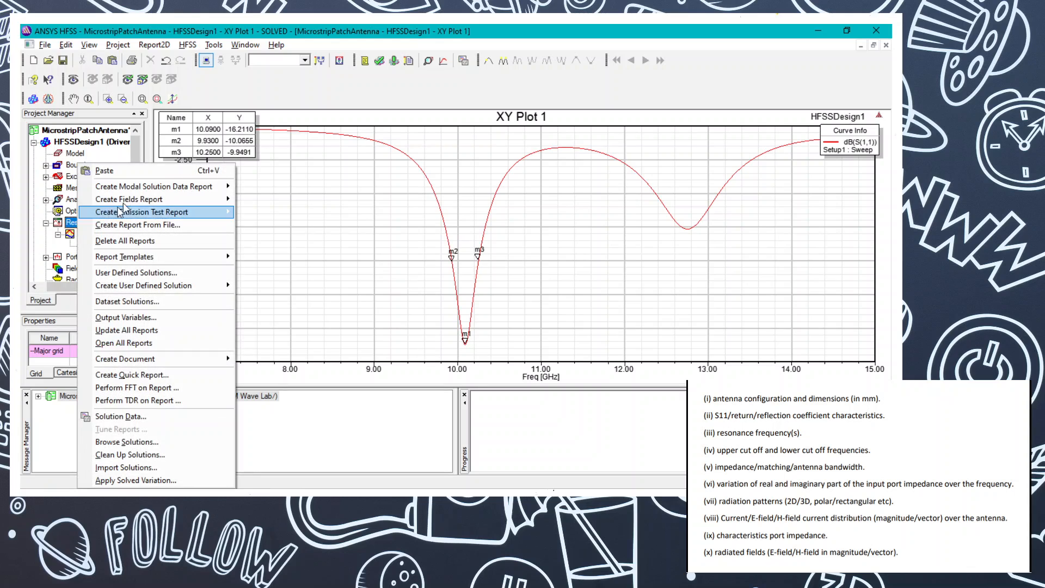
mouse_move(157, 188)
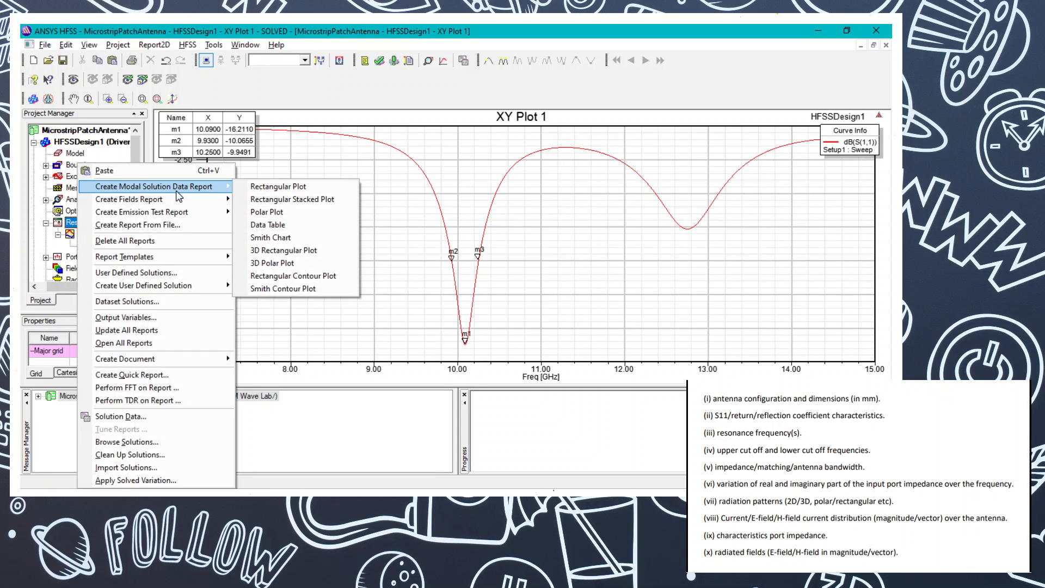
left_click(246, 188)
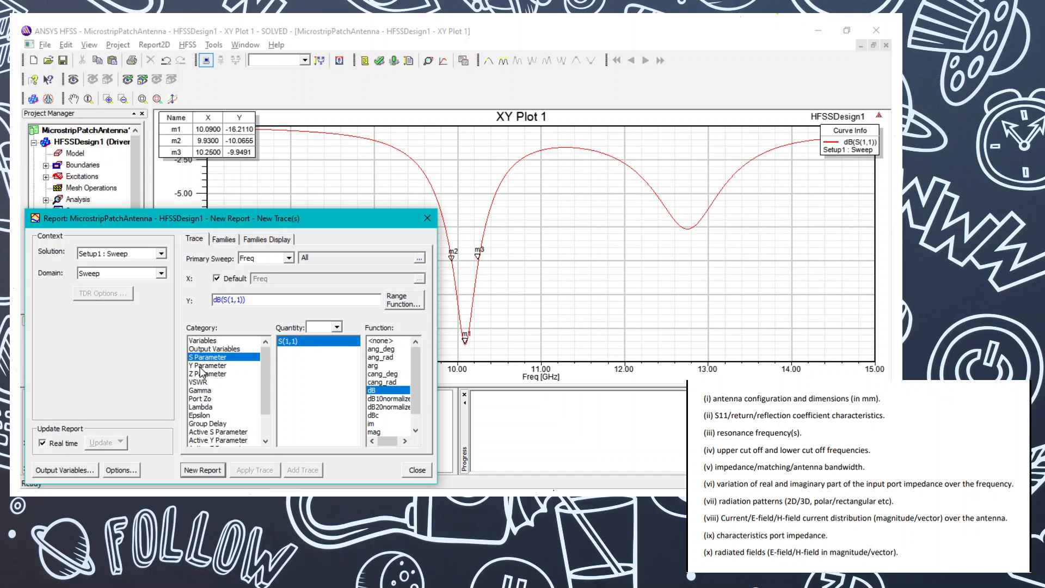
left_click(201, 374)
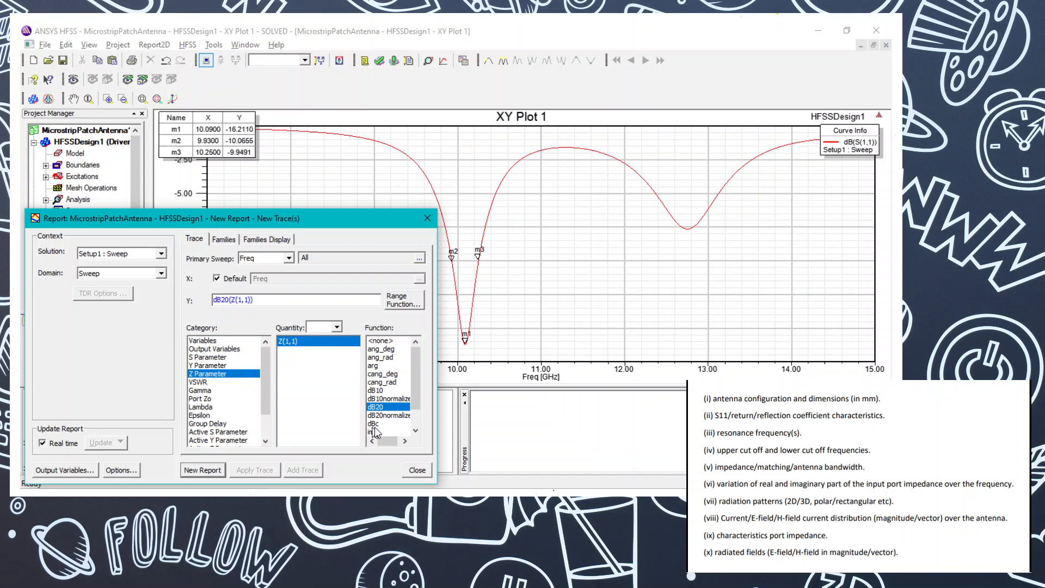
left_click_drag(415, 405, 414, 430)
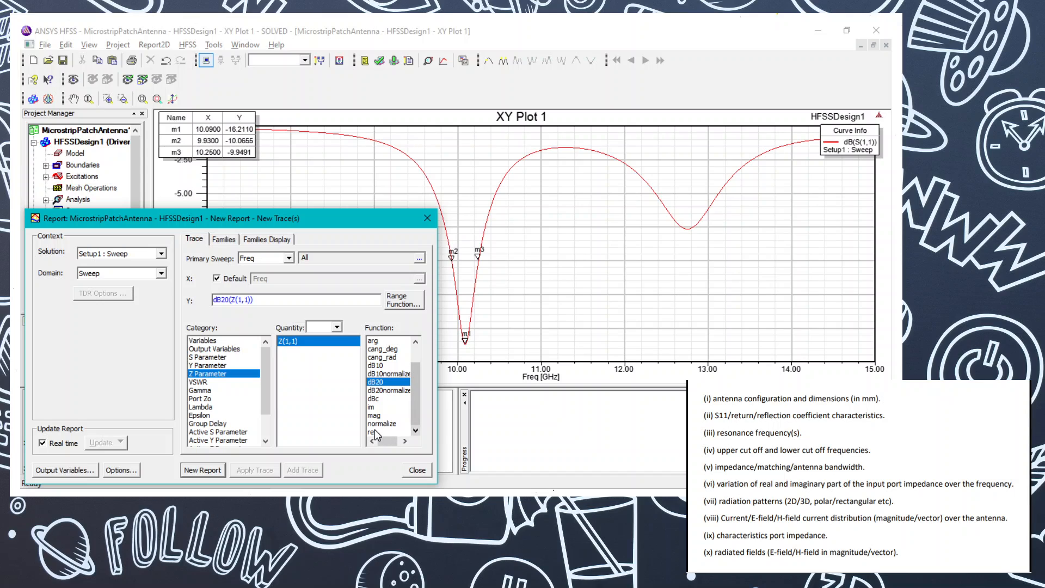
left_click(374, 430)
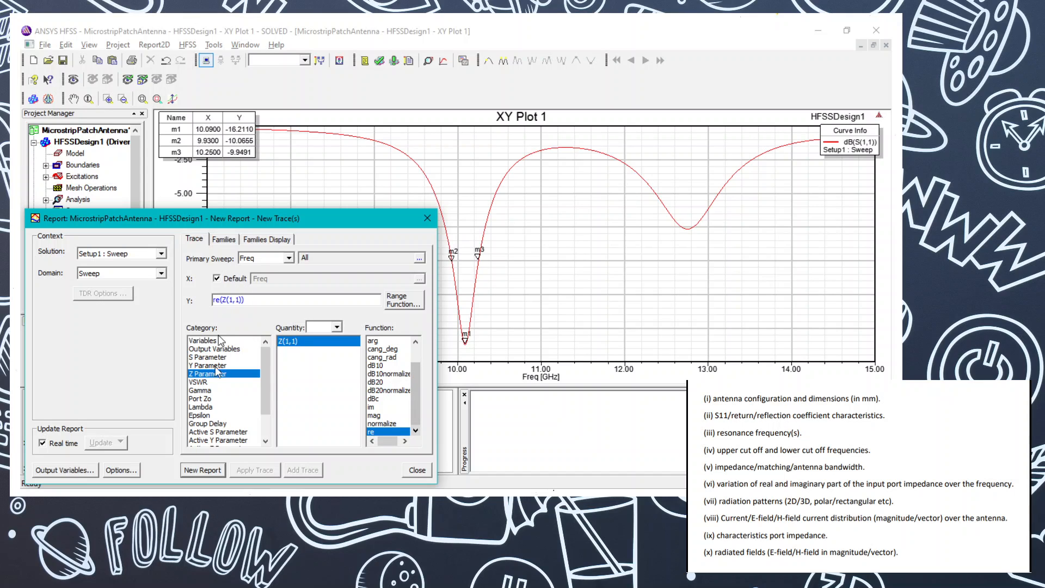
left_click(202, 470)
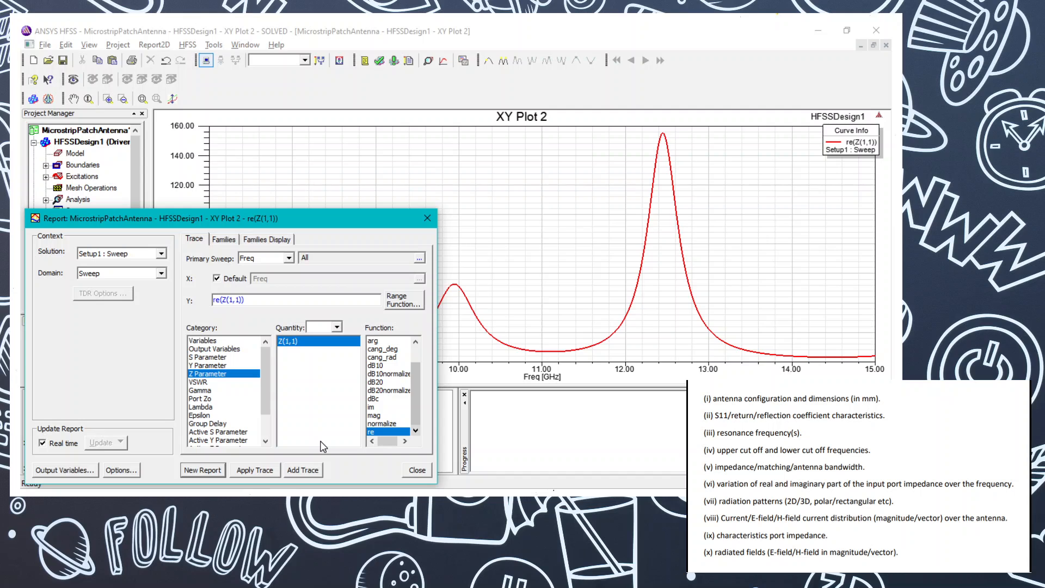
Step: Add an im(Z(1,1)) trace to the same impedance plot and close the report settings
key("alt+Tab")
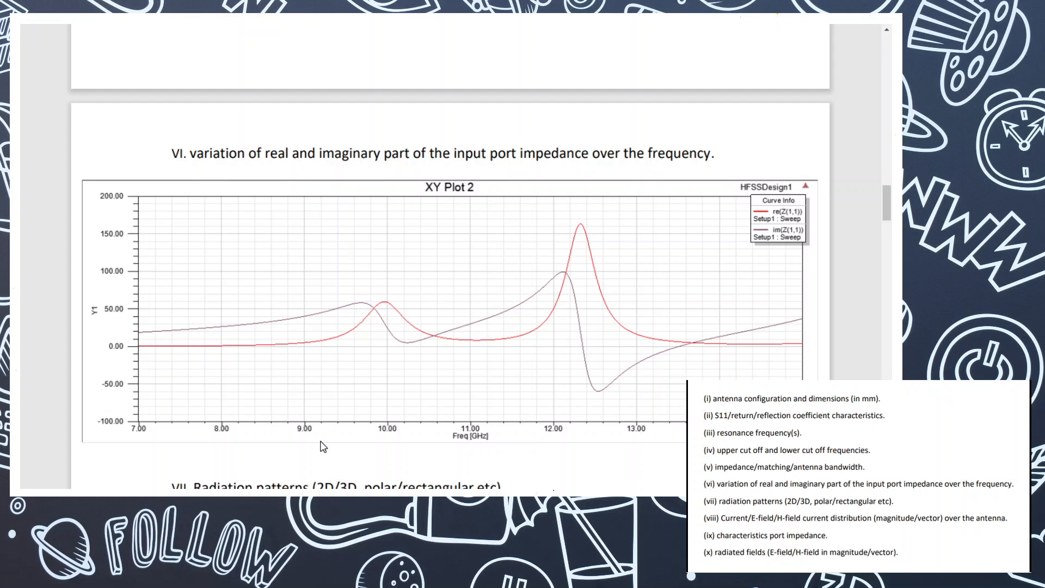
key("alt+Tab")
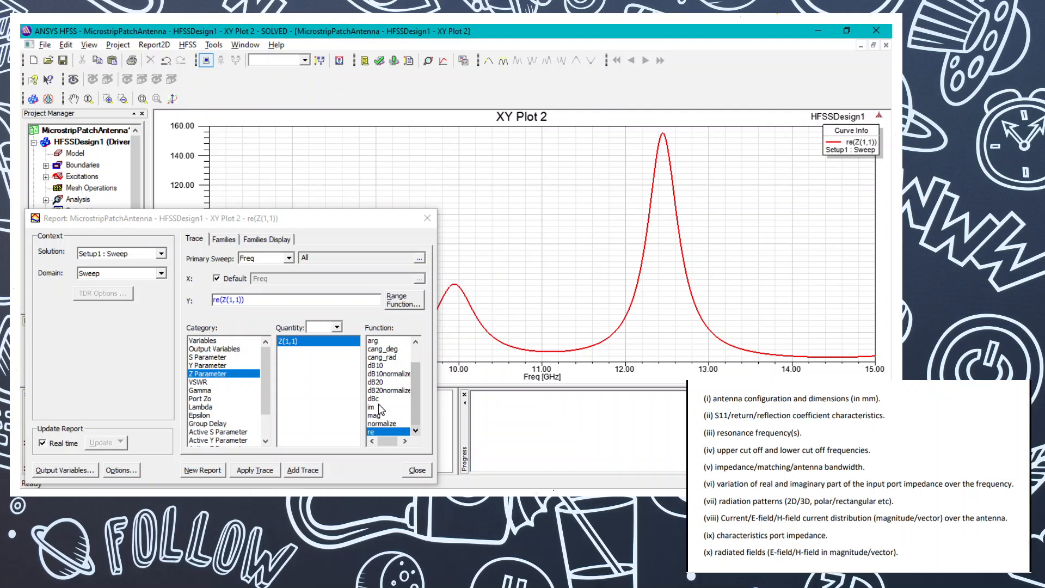
left_click(372, 407)
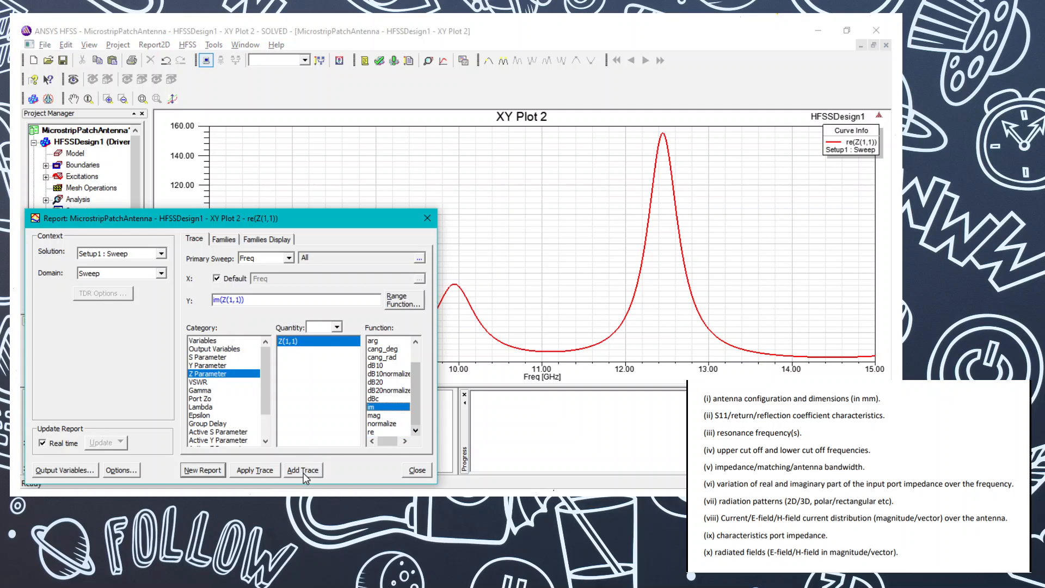
left_click(305, 475)
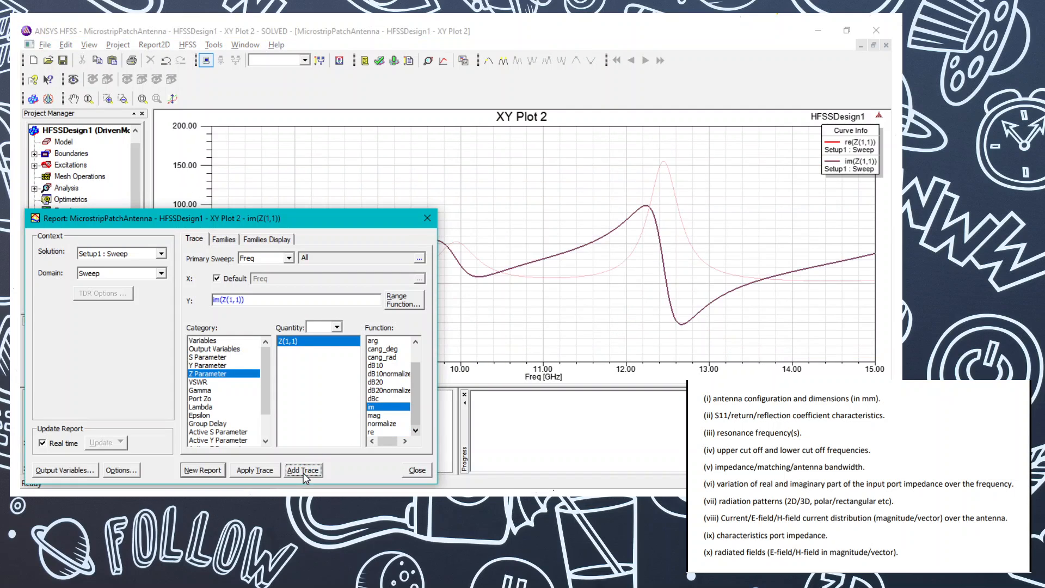
left_click(418, 470)
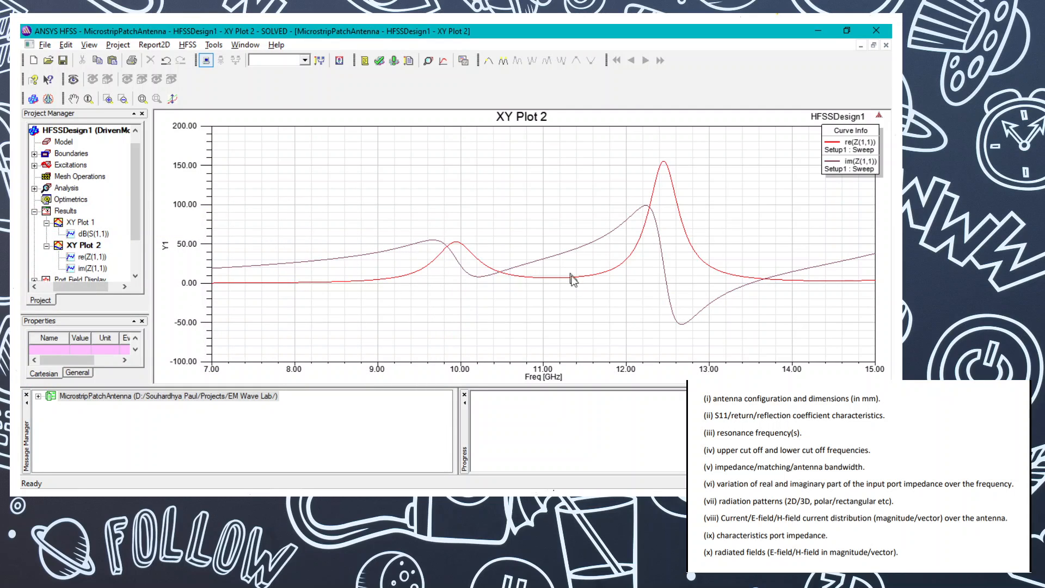
Step: Examine the real and imaginary impedance curves and compare them with the reference plot in the report document
left_click(853, 172)
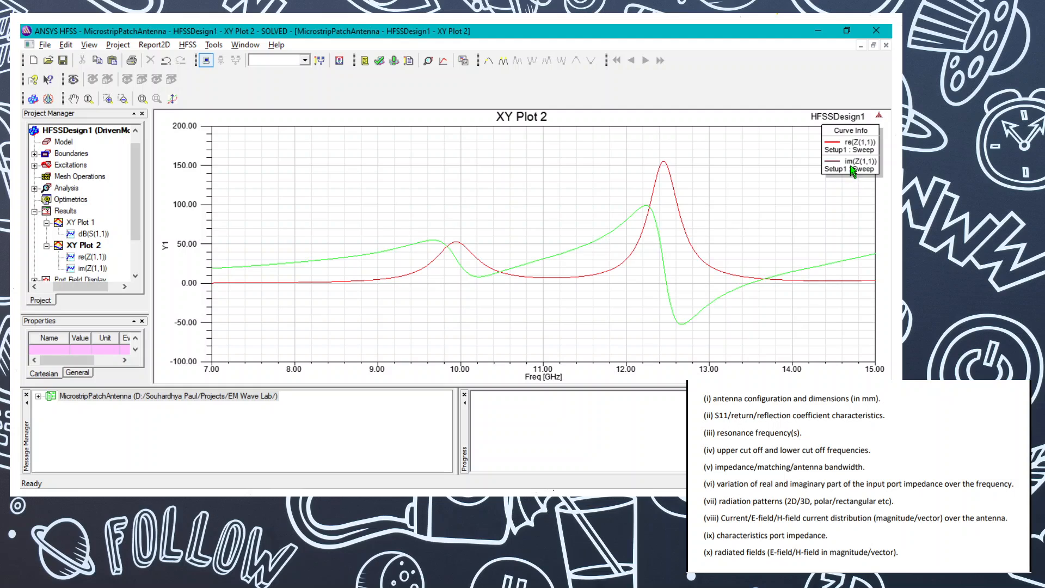
left_click(832, 147)
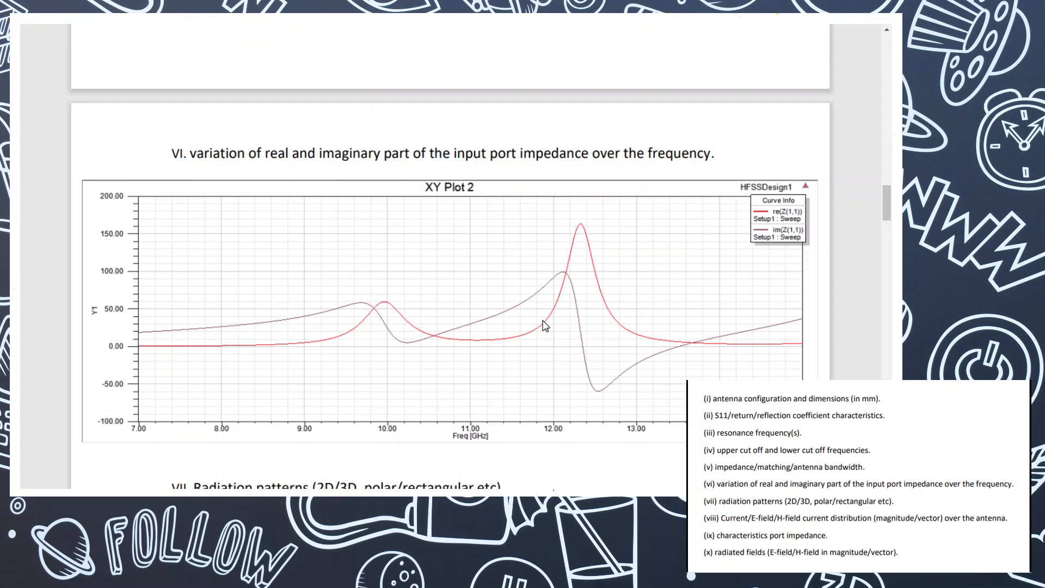
key("alt+Tab")
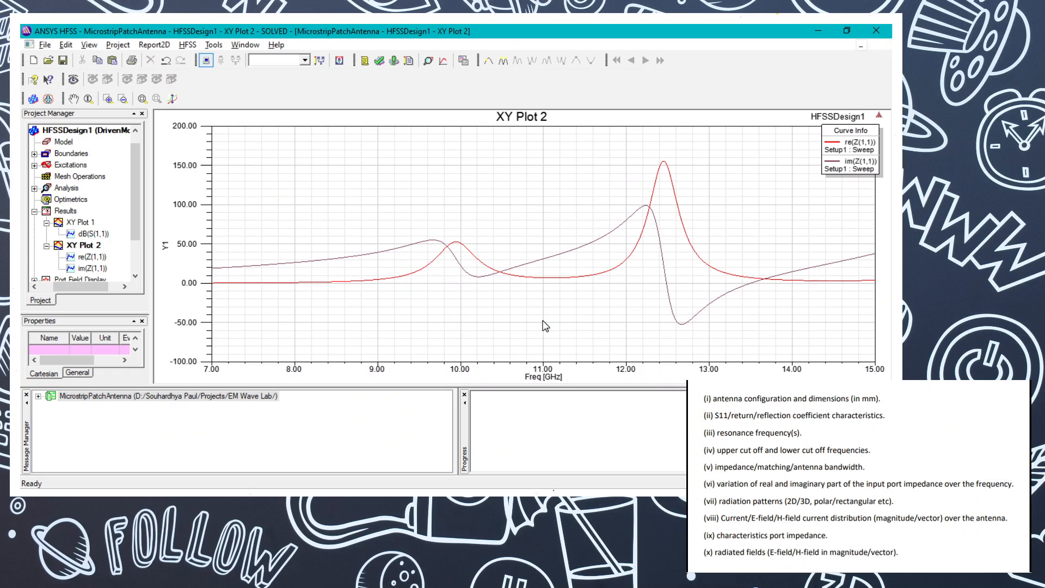
right_click(498, 308)
left_click(543, 296)
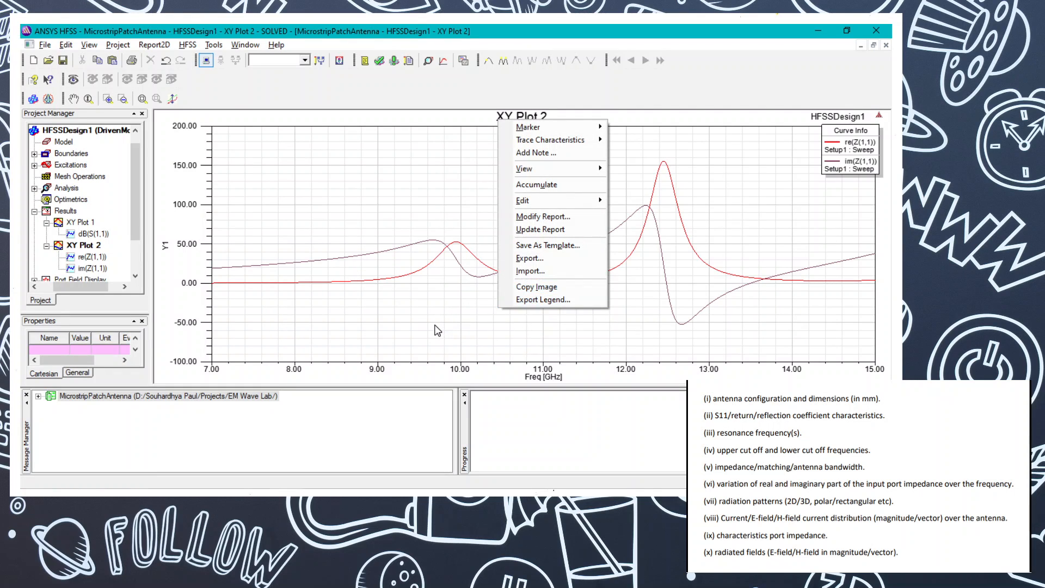
left_click(411, 339)
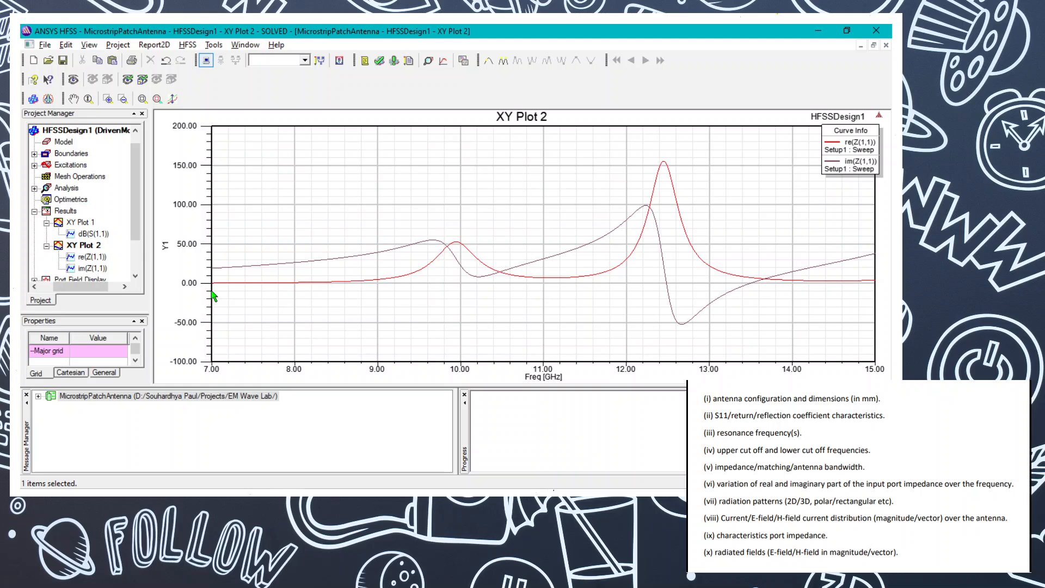
Step: Collapse XY Plot 1 and XY Plot 2 in the project tree, and view the Radiation patterns section of the report document
left_click(47, 222)
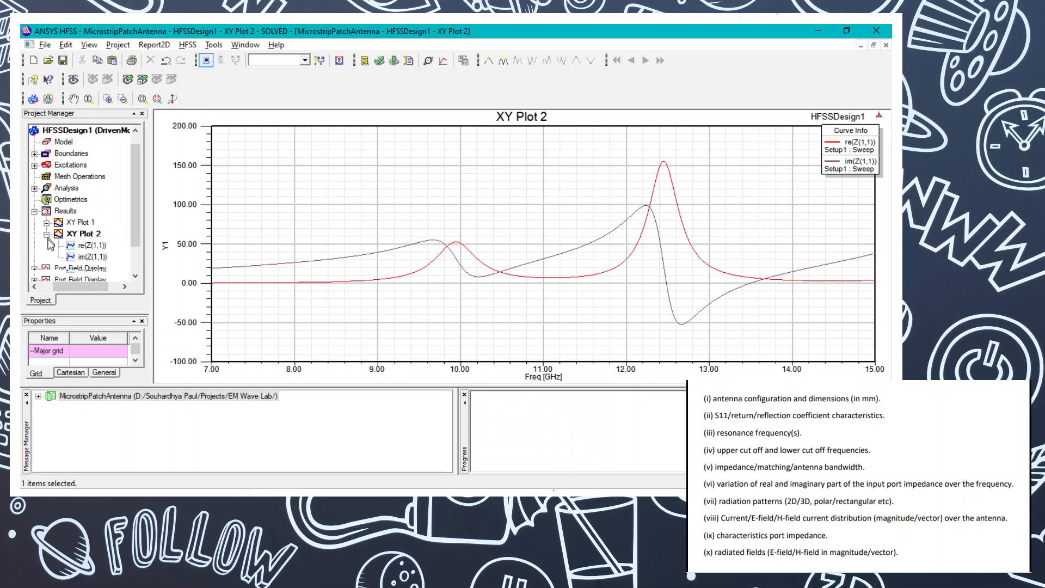
left_click(47, 234)
key("alt+Tab")
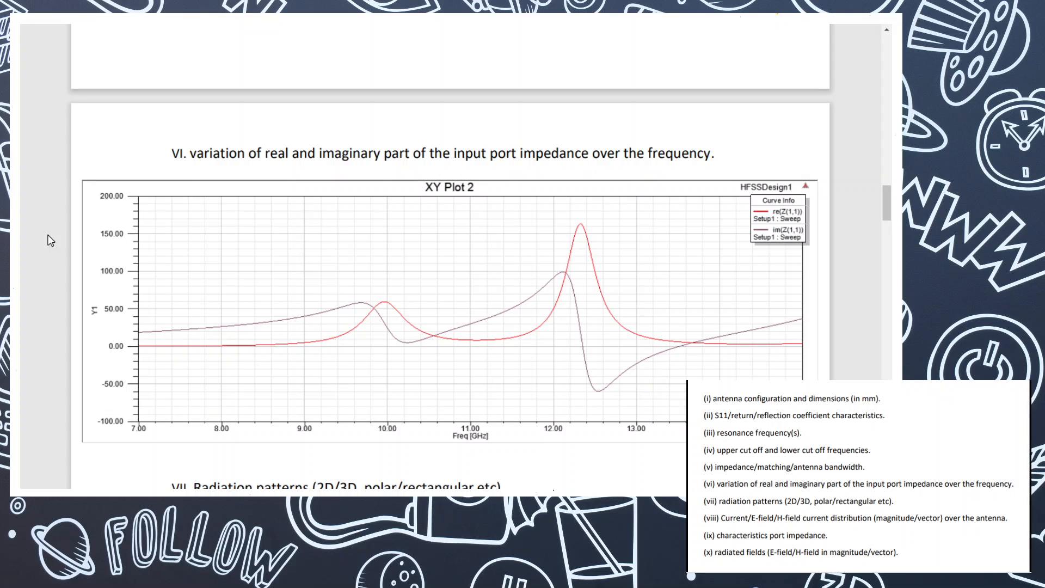
scroll(50, 241, "down", 7)
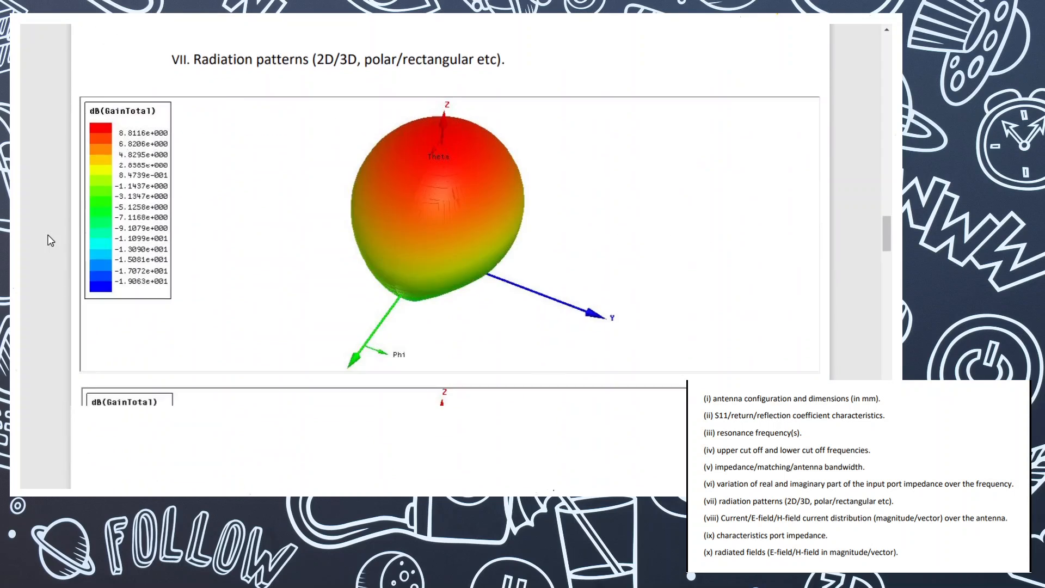
scroll(50, 240, "up", 1)
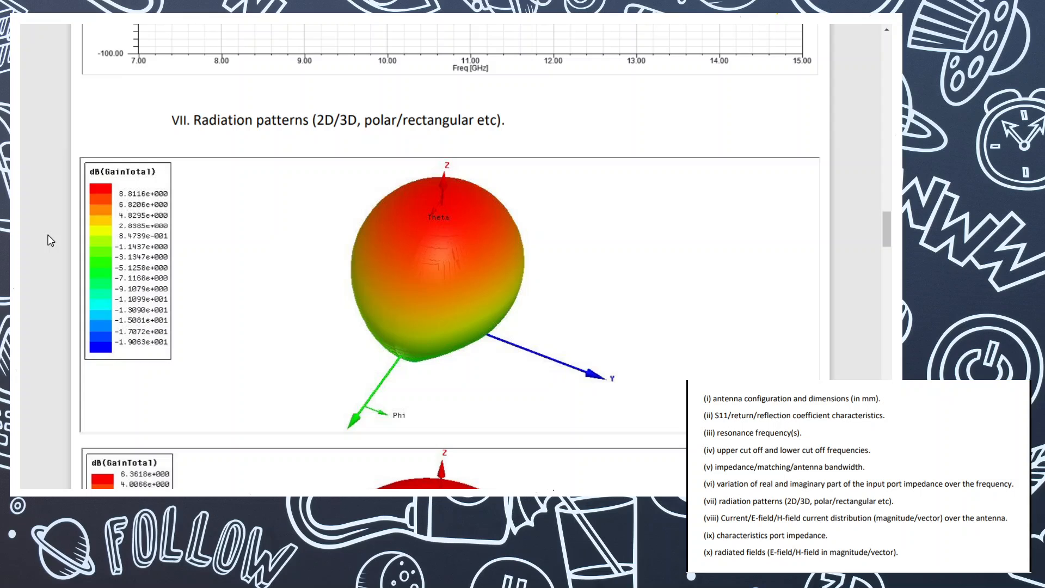
Step: Switch back to ANSYS HFSS and insert an Infinite Sphere far-field setup with Theta starting at -180 deg
key("alt+Tab")
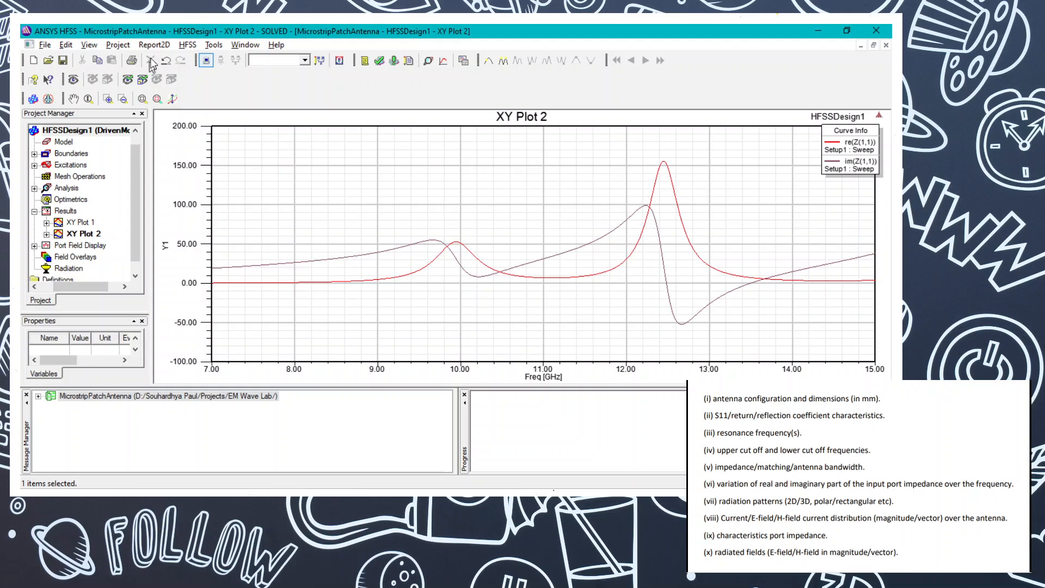
left_click(188, 45)
mouse_move(197, 210)
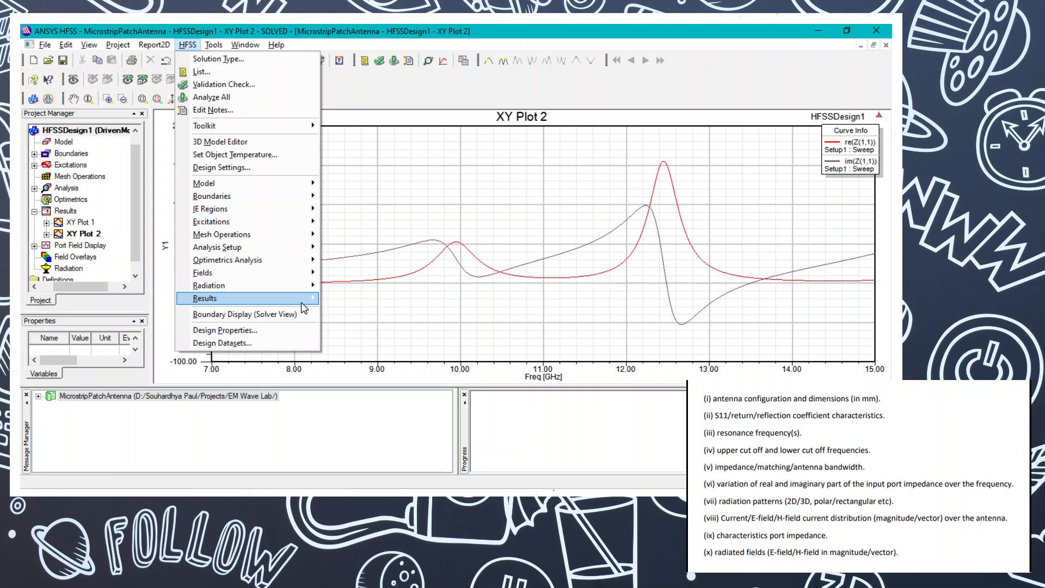
mouse_move(302, 290)
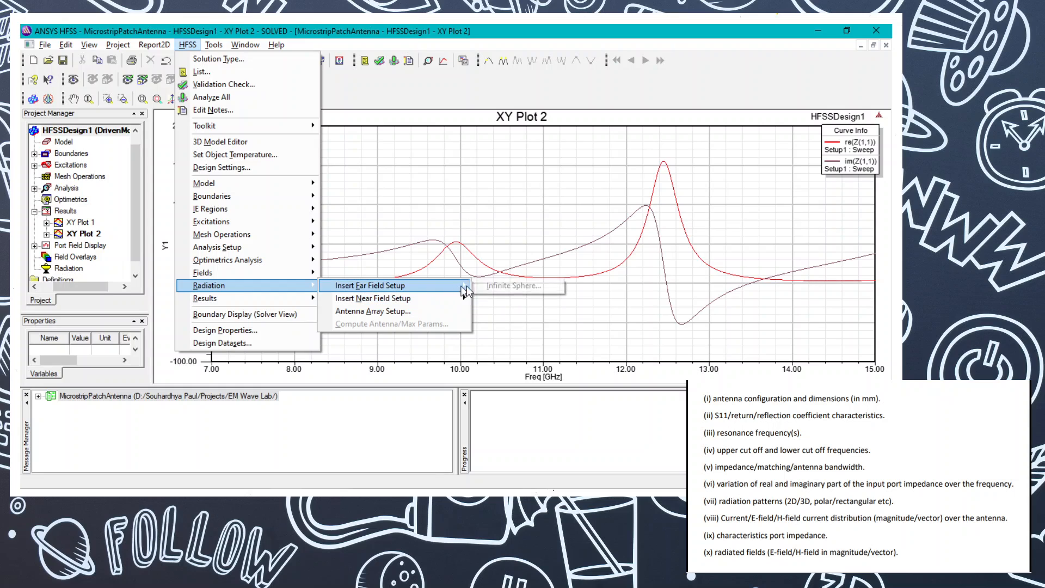
left_click(488, 285)
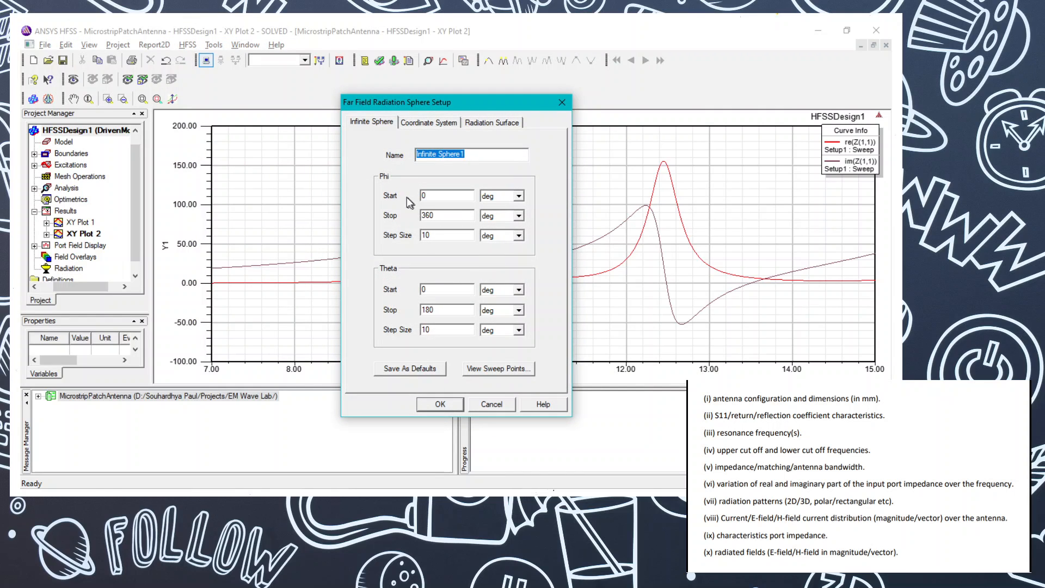
double_click(441, 289)
left_click(440, 404)
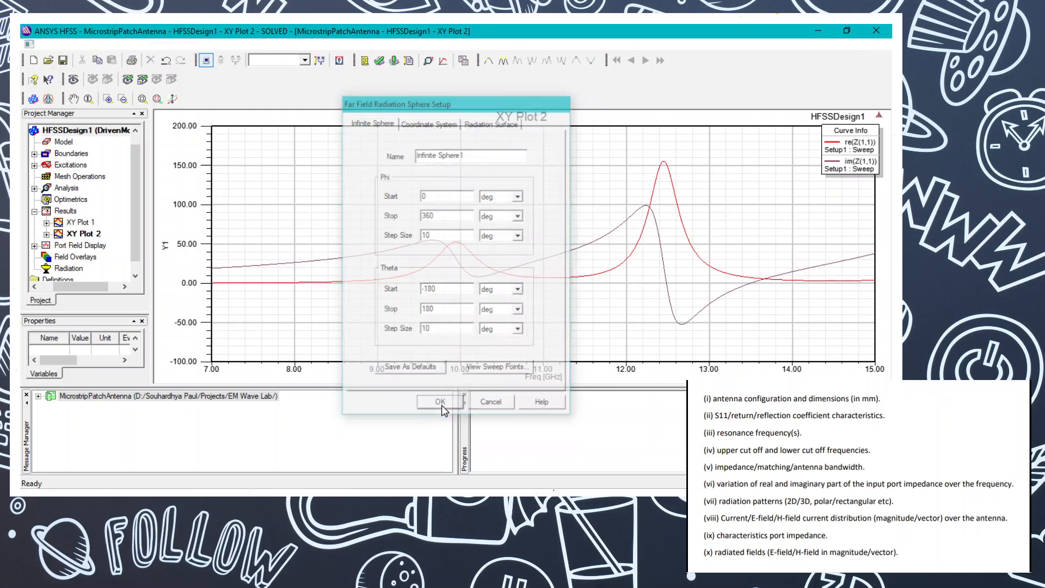
Step: Start a far fields 3D Polar Plot report from Results, using the Setup1 : Sweep solution and Infinite Sphere1 geometry
left_click(34, 211)
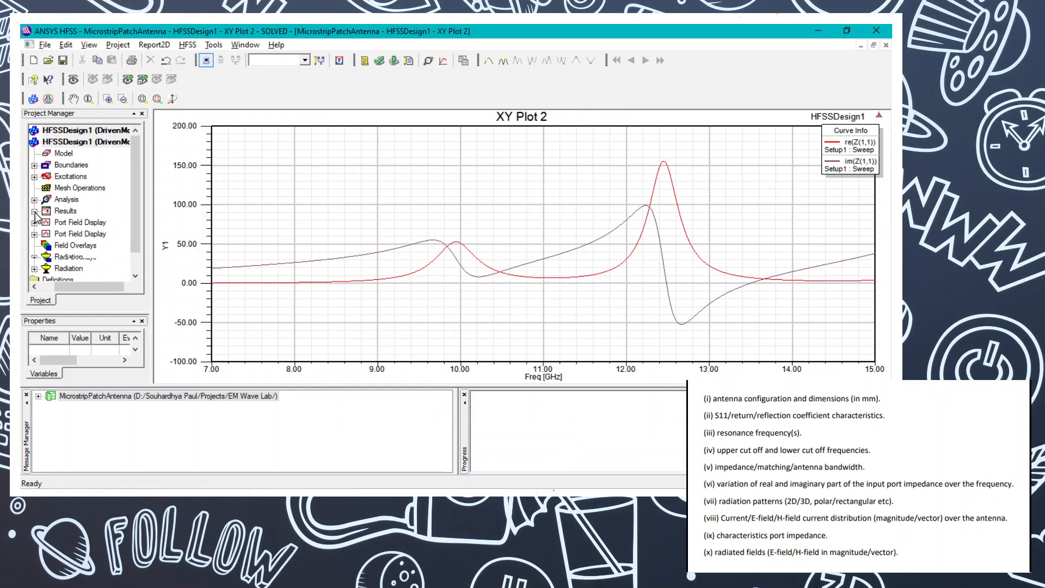
right_click(57, 227)
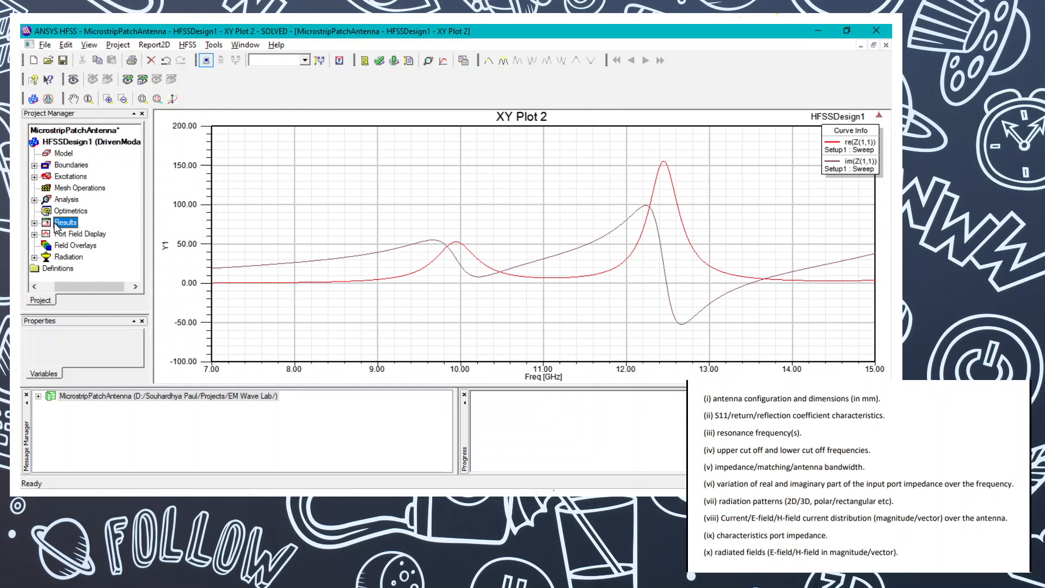
mouse_move(122, 205)
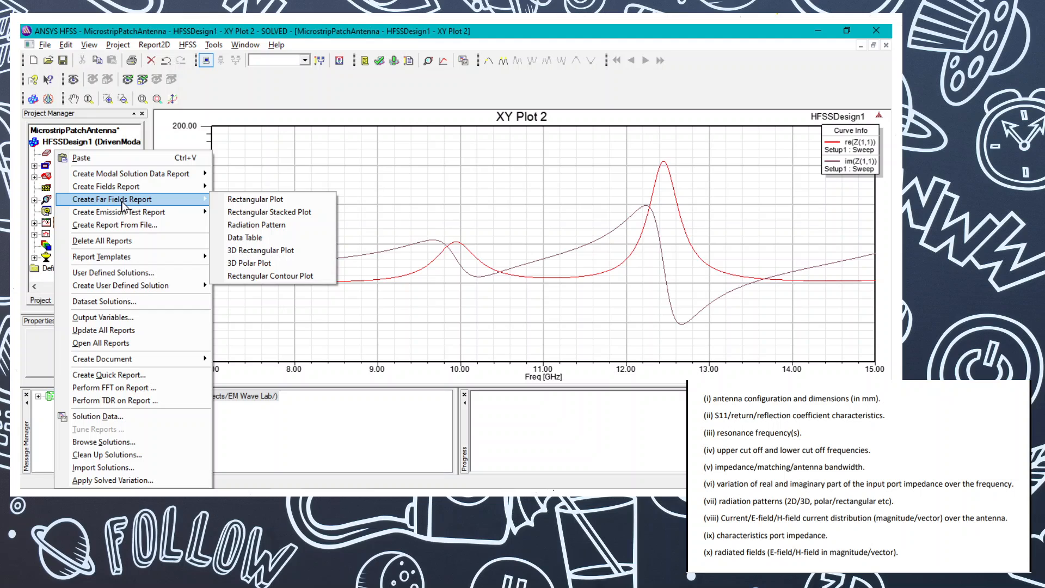
left_click(252, 264)
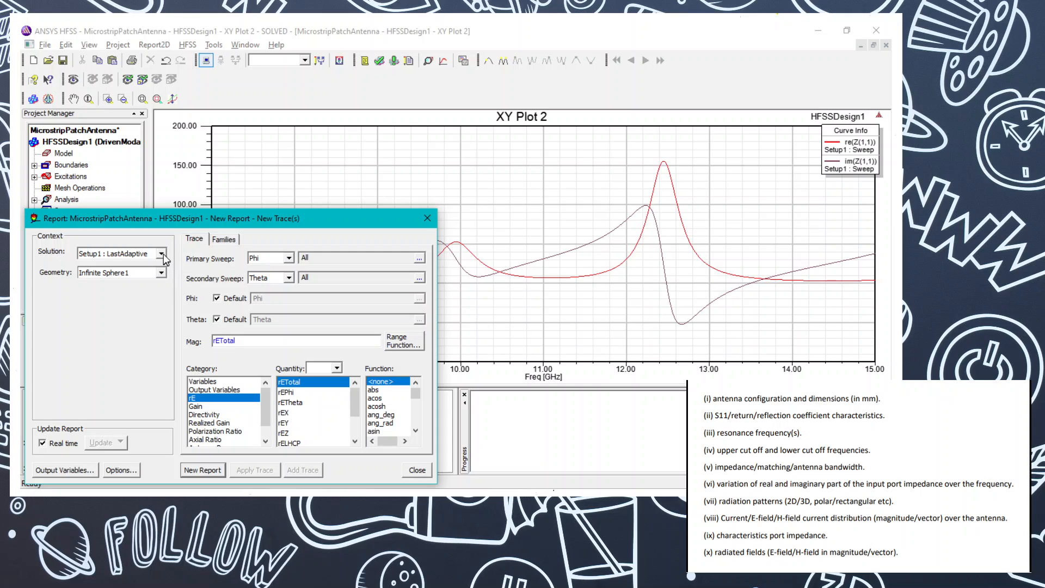
left_click(162, 255)
left_click(126, 273)
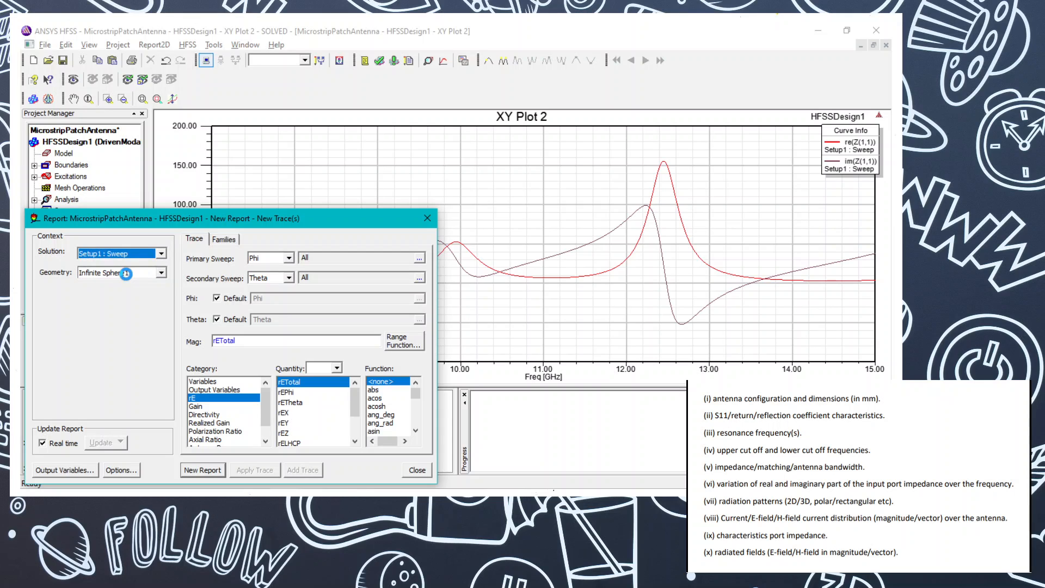
Step: Set the trace to GainTotal in dB from the Gain category and check it against the reference pattern in the report document
left_click(206, 408)
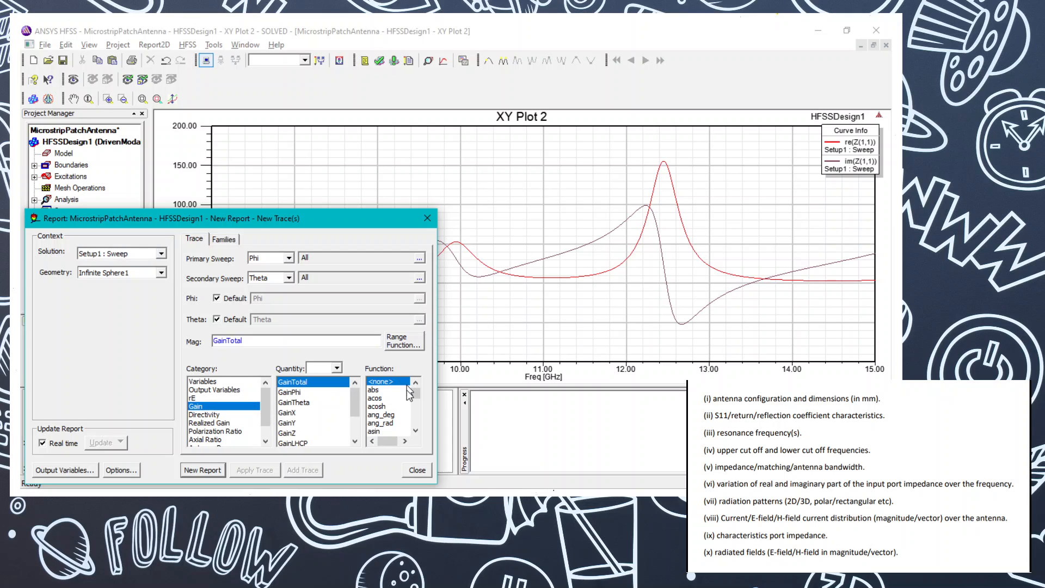
left_click(395, 398)
key("d")
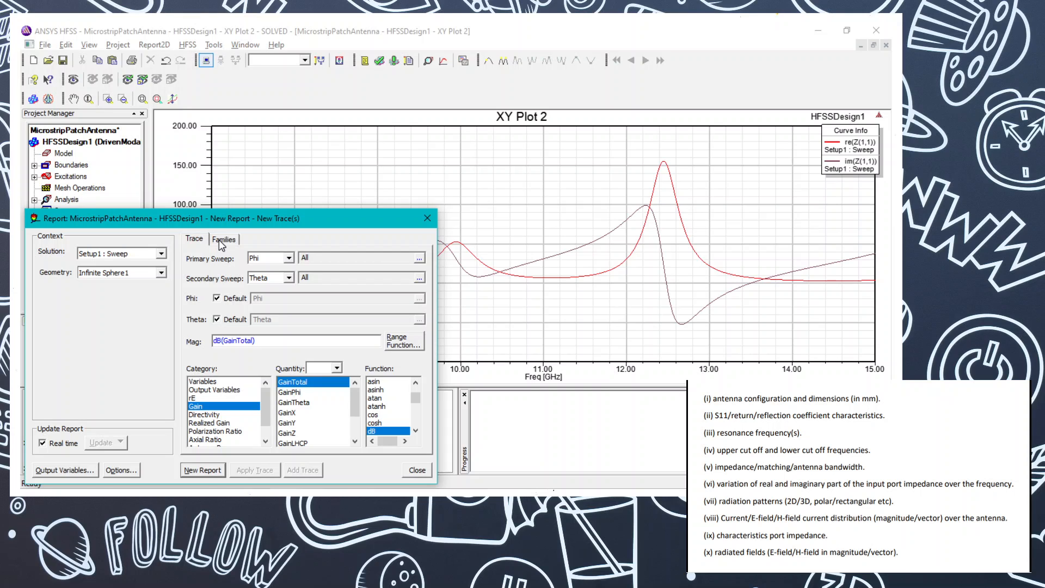
key("alt+Tab")
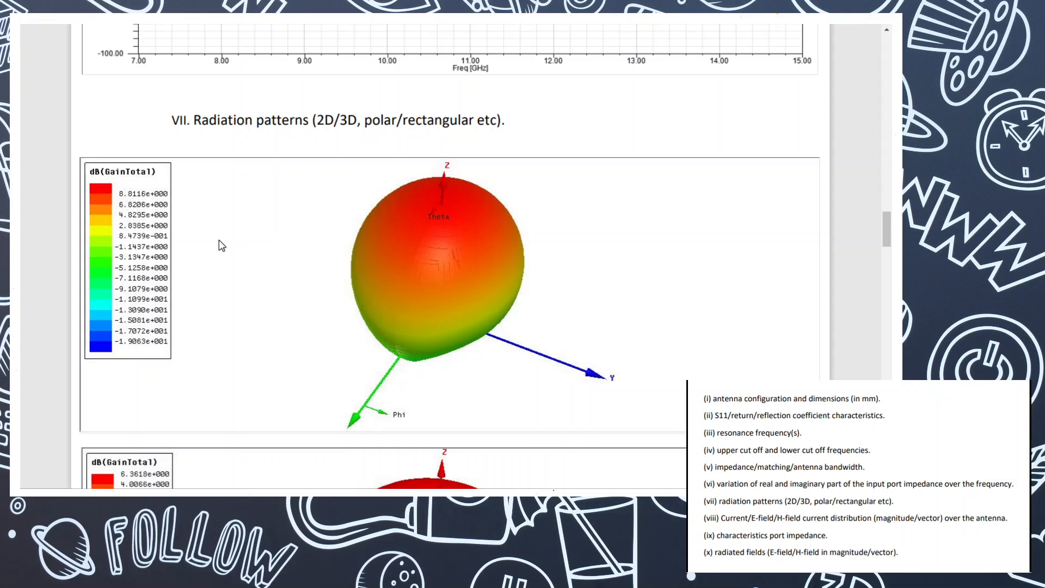
key("alt+Tab")
Step: Open the Freq values in the report's families settings and look up the resonant frequency in the report document, returning to ANSYS HFSS
left_click(235, 239)
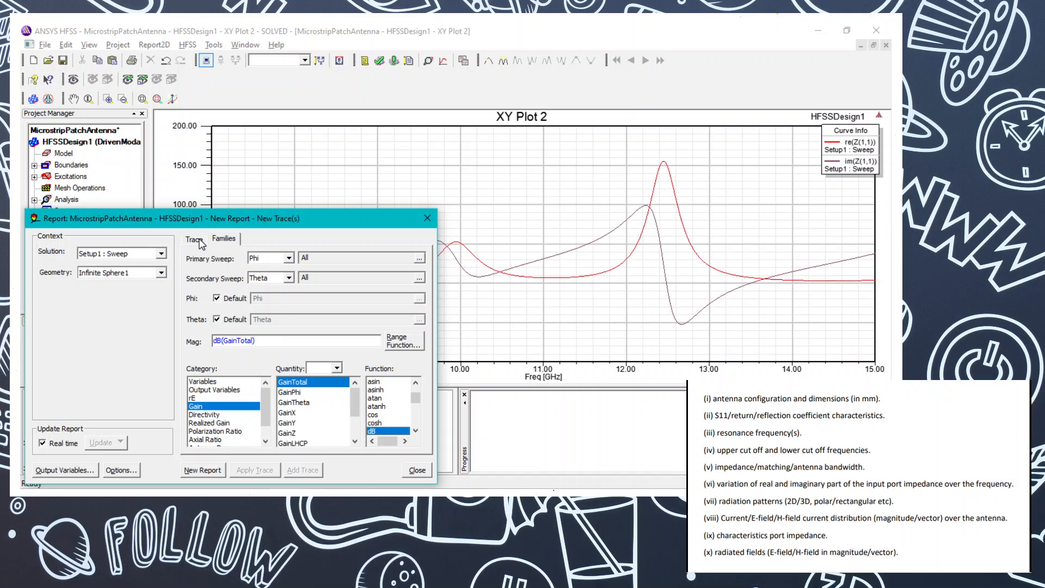
left_click(226, 241)
left_click(411, 301)
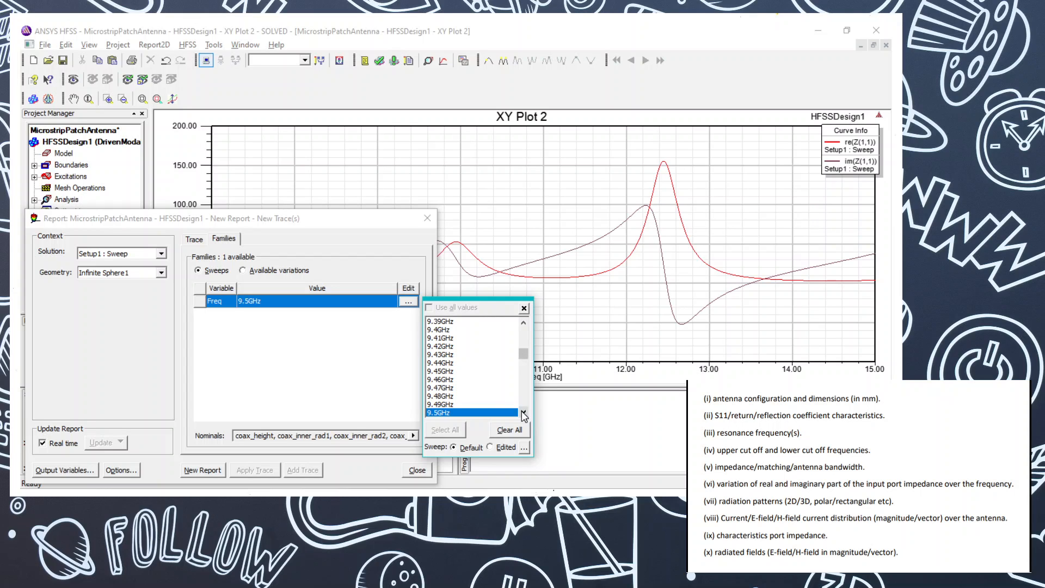
key("alt+Tab")
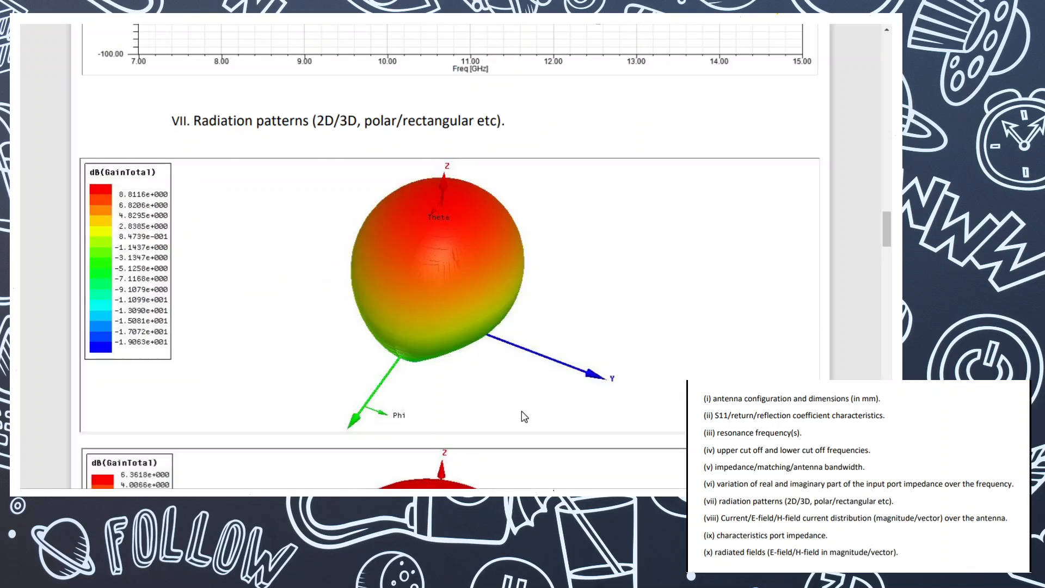
scroll(524, 417, "up", 10)
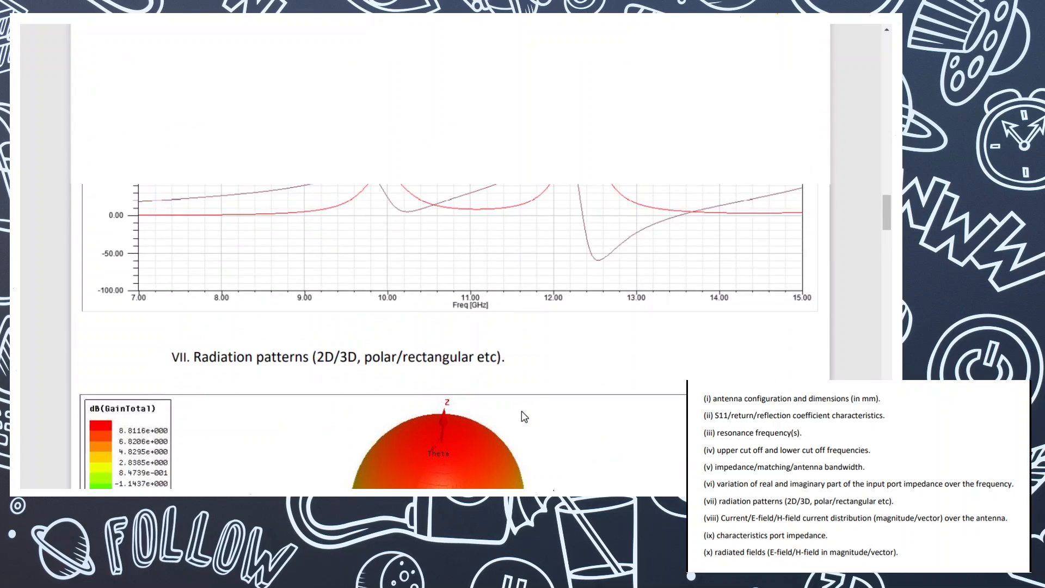
scroll(524, 416, "down", 10)
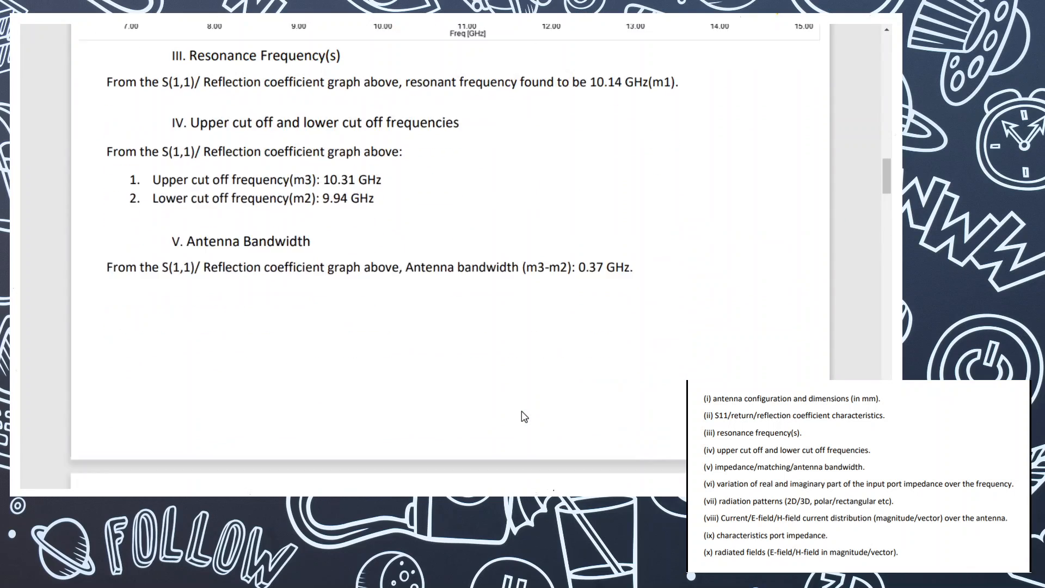
scroll(524, 416, "down", 3)
key("alt+Tab")
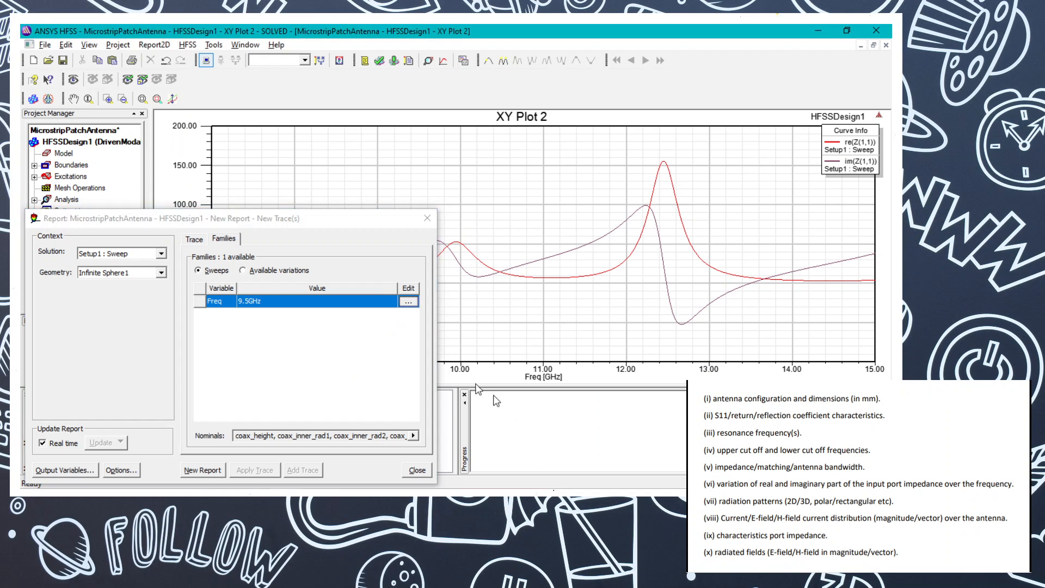
Step: Set the Freq family value to 10.14GHz and close the value list
left_click(407, 300)
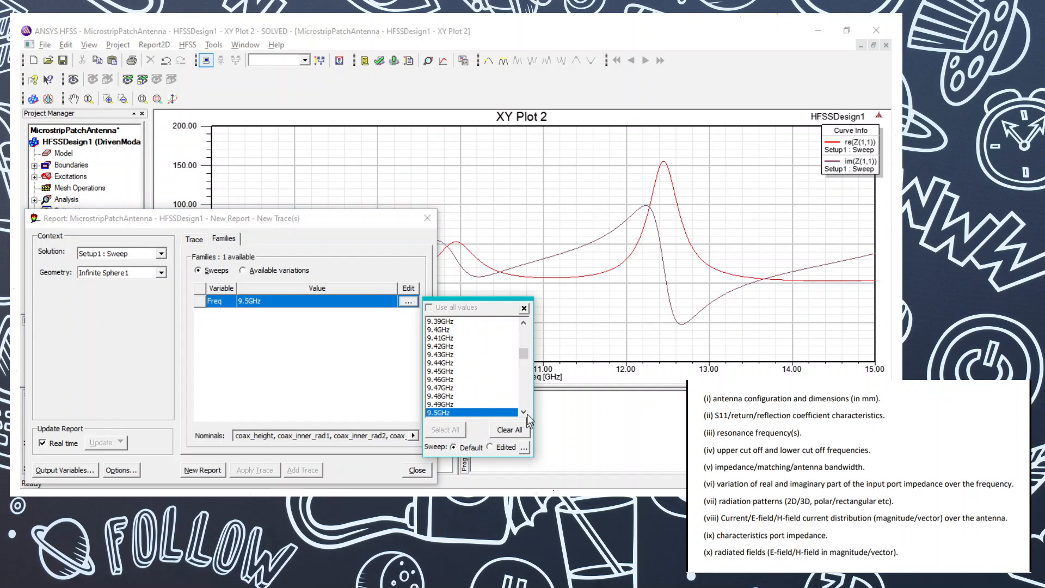
left_click(523, 413)
left_click(523, 413)
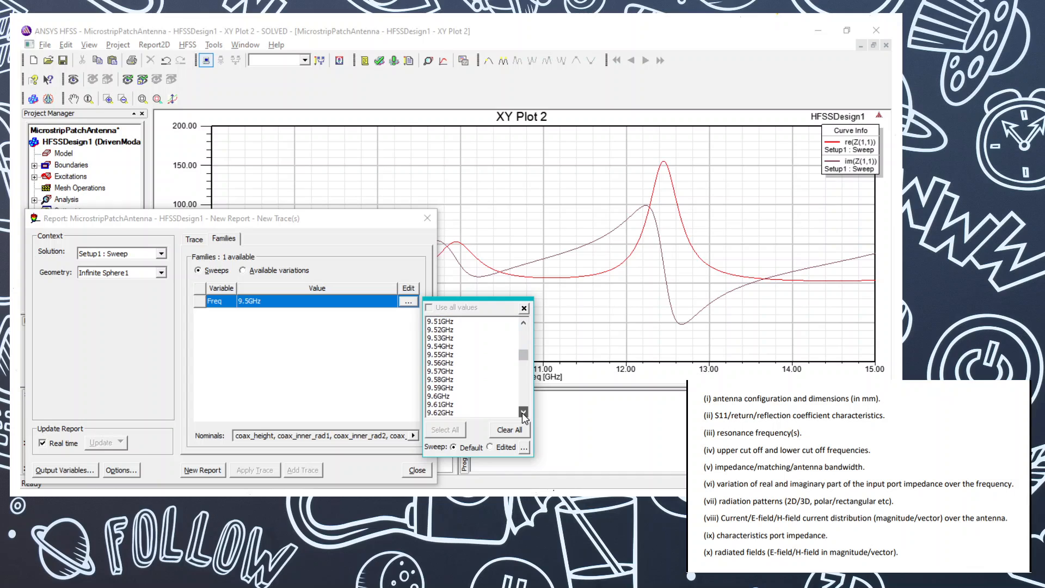
left_click(523, 413)
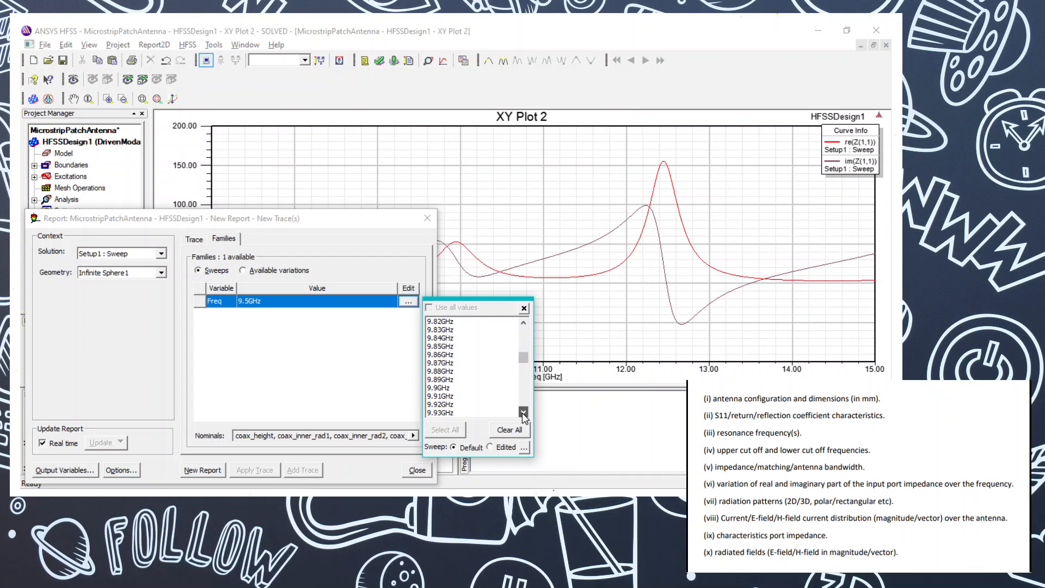
left_click(523, 413)
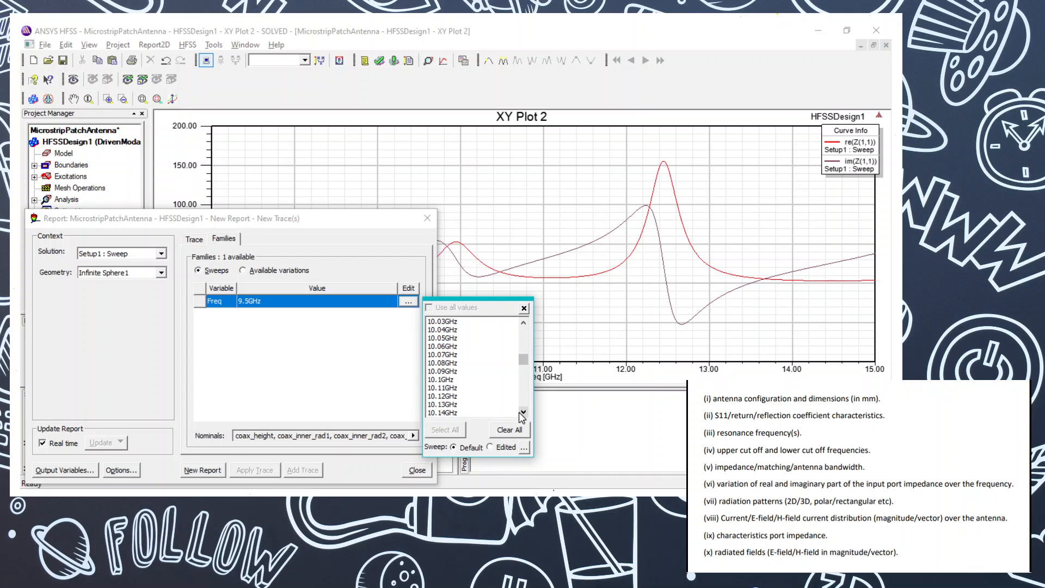
left_click(452, 413)
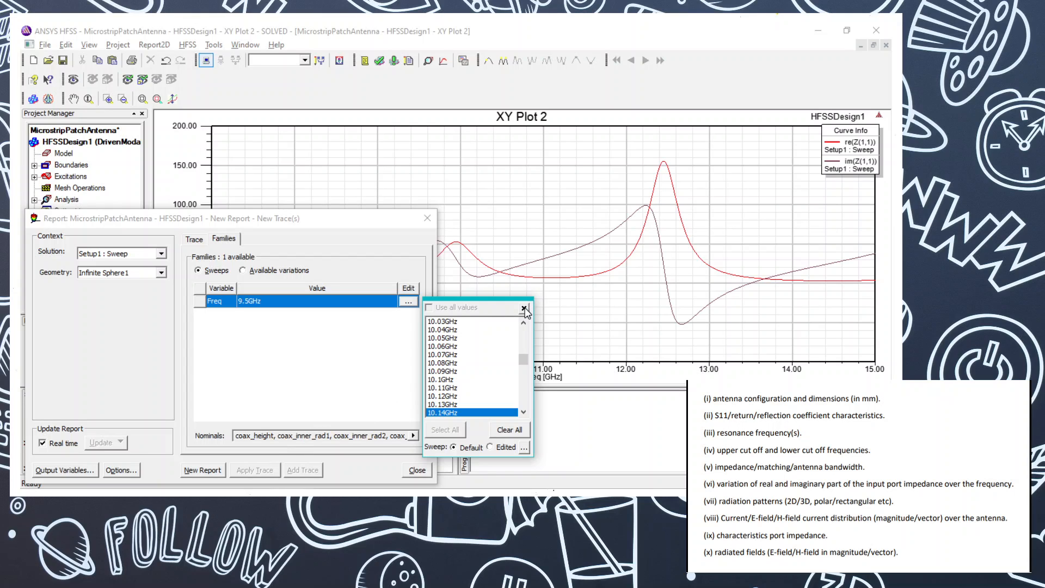
left_click(427, 219)
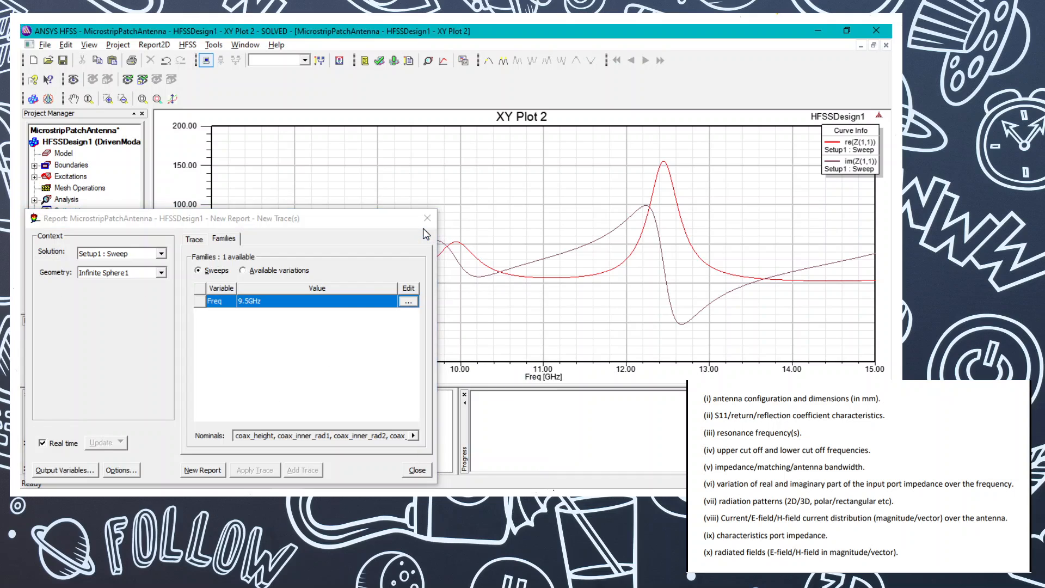
Step: Generate the new dB(GainTotal) 3D polar plot and close the report settings
left_click(202, 473)
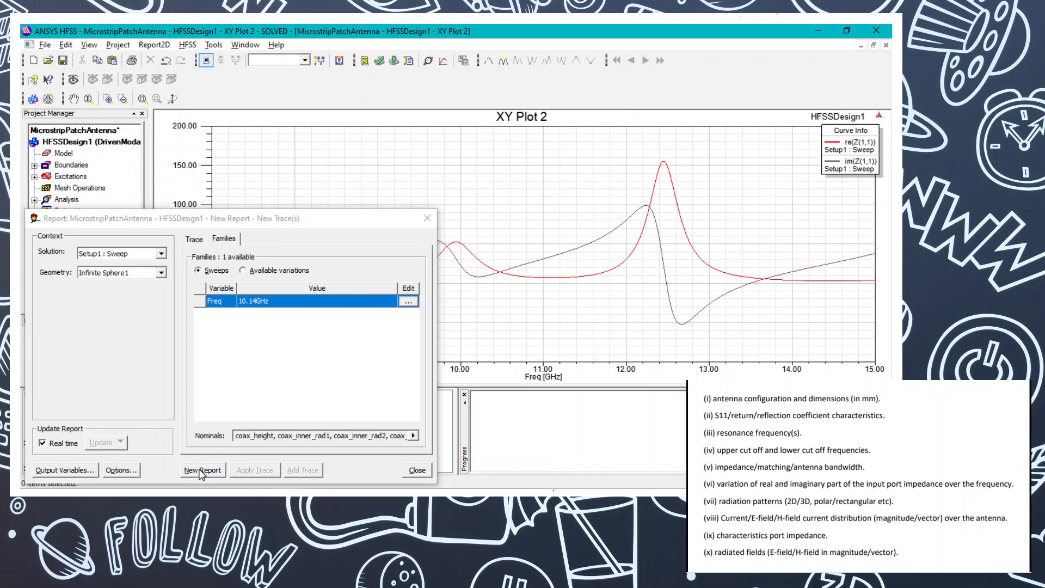
left_click(200, 471)
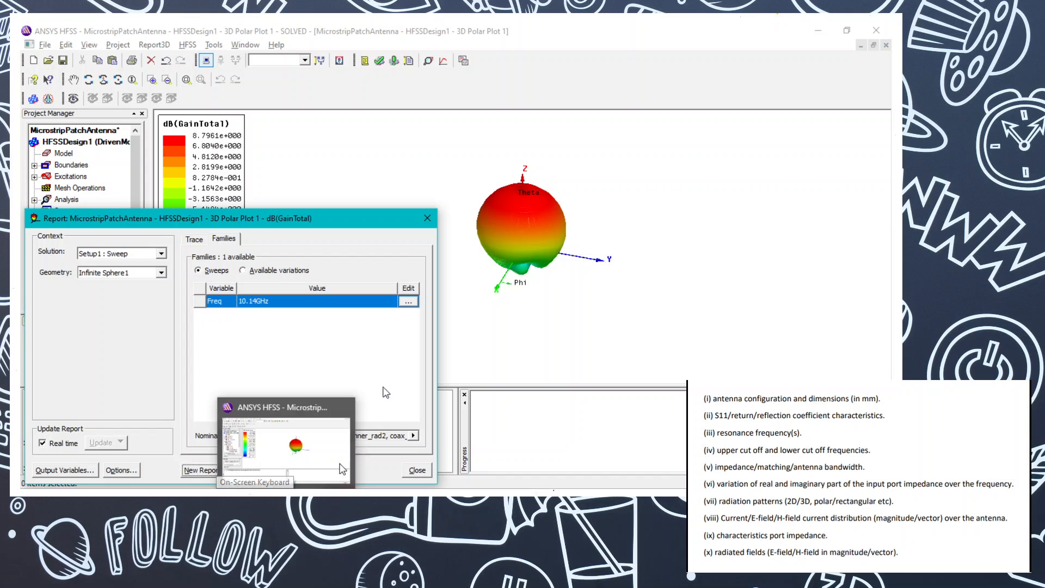
left_click(428, 219)
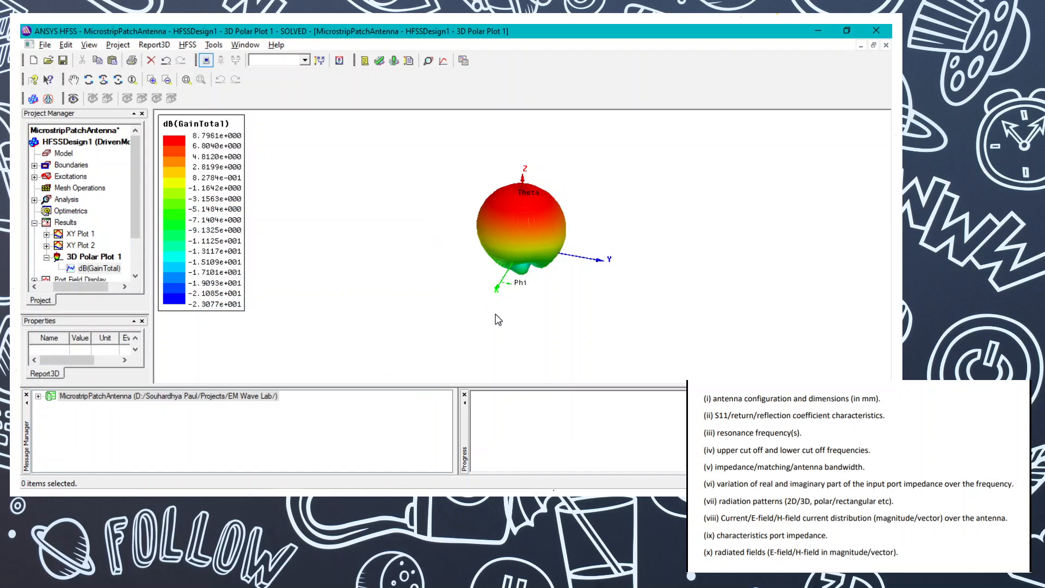
Step: Compare the 3D polar gain plot with the first radiation pattern in the report document
key("alt+Tab")
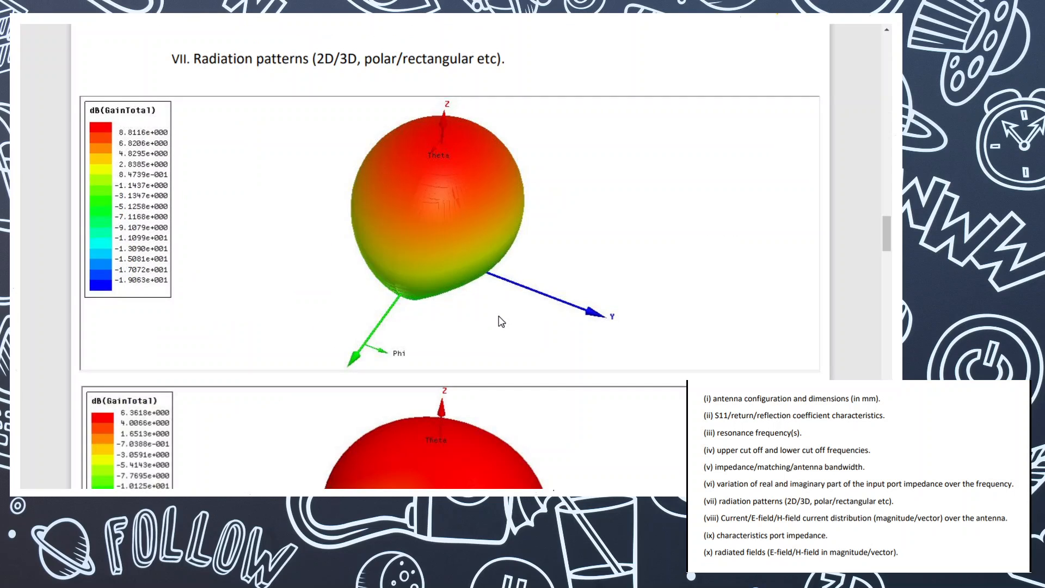
key("alt+Tab")
left_click_drag(478, 308, 370, 348)
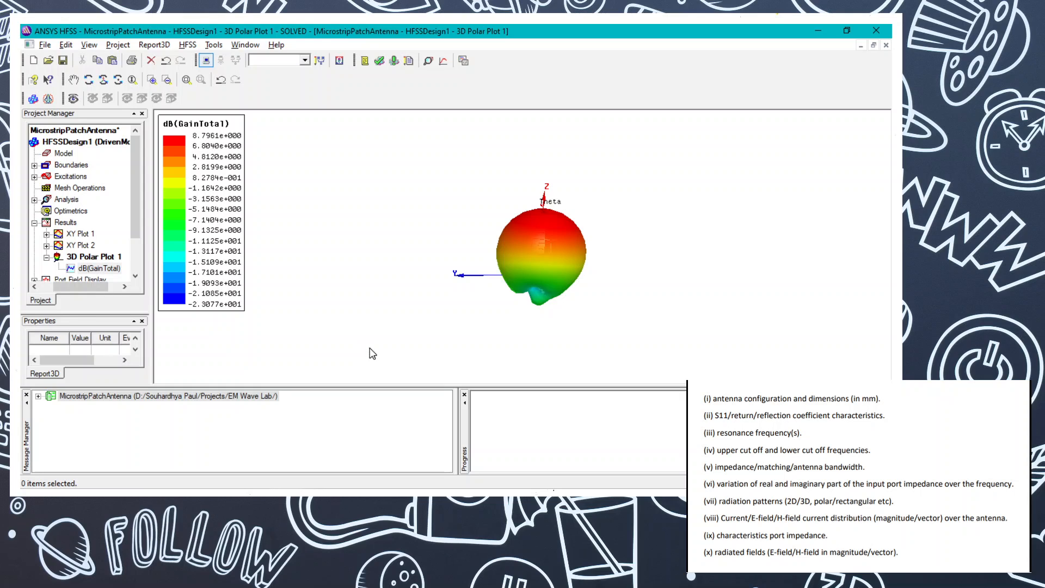
key("alt+Tab")
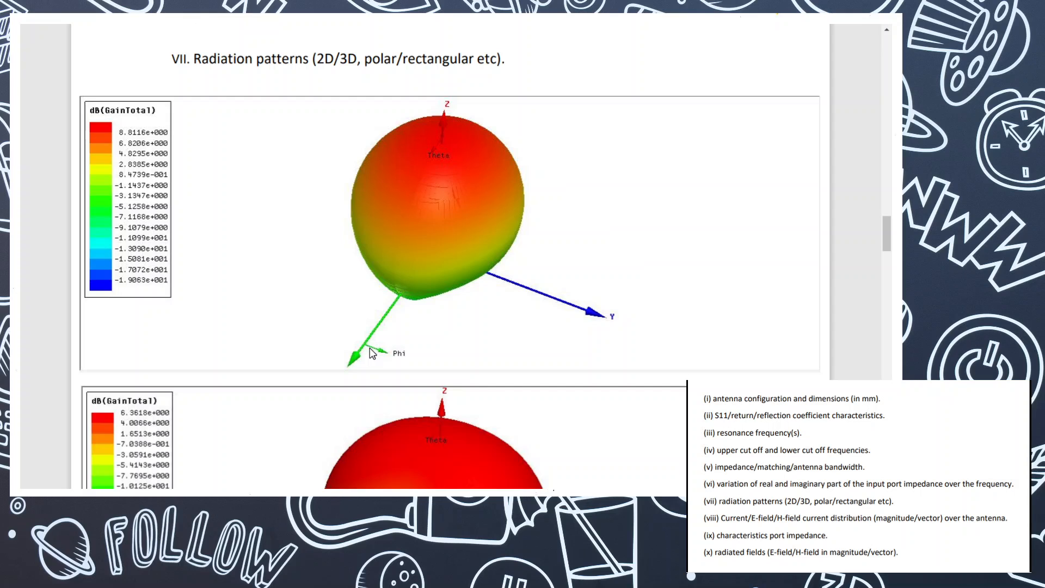
key("alt+Tab")
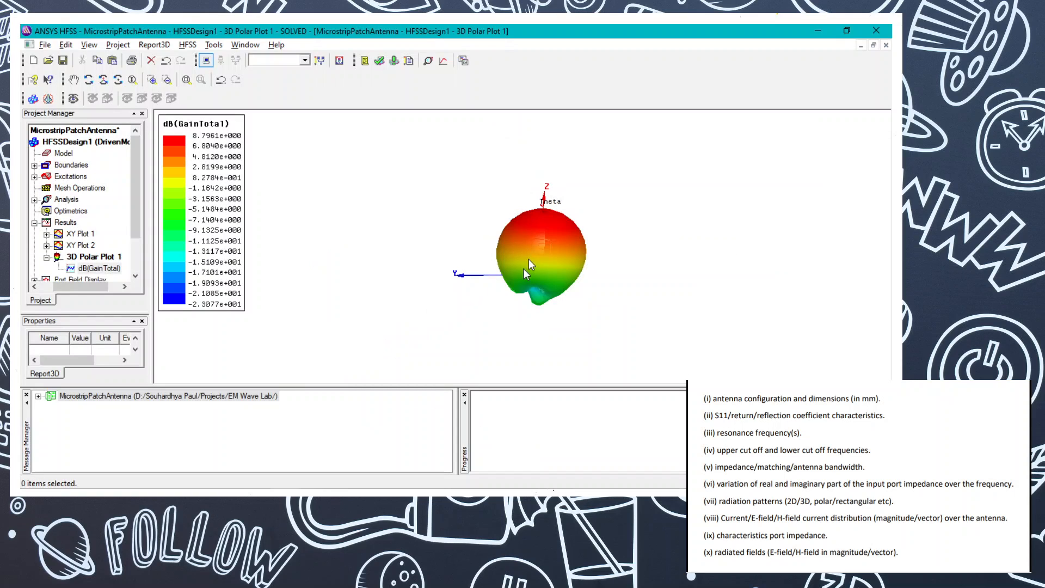
Step: Examine the 3D gain pattern up close from the reference angle, and review the second radiation pattern in the report document
left_click_drag(437, 332, 207, 295)
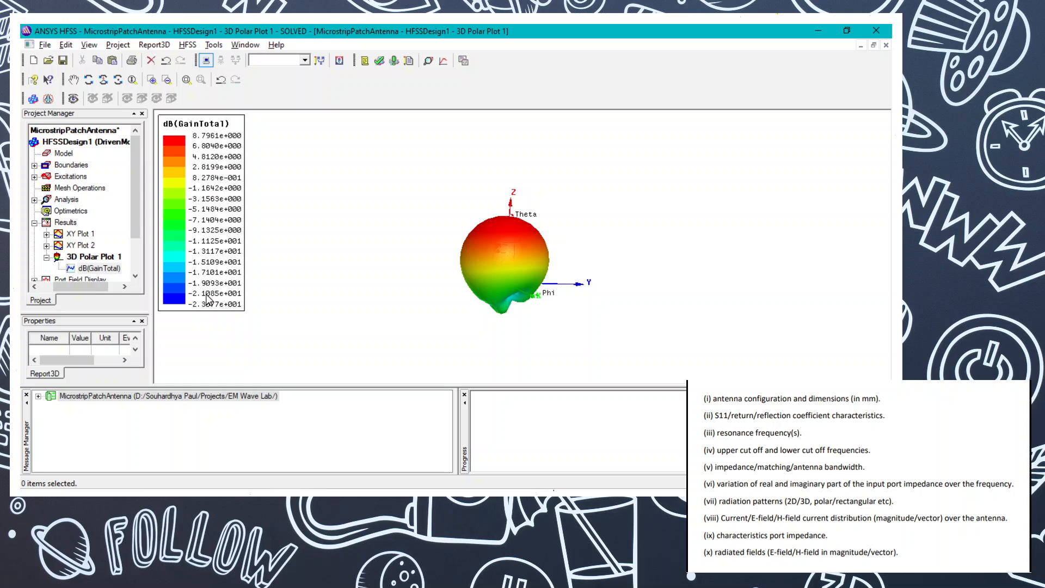
scroll(207, 295, "up", 3)
scroll(207, 296, "up", 2)
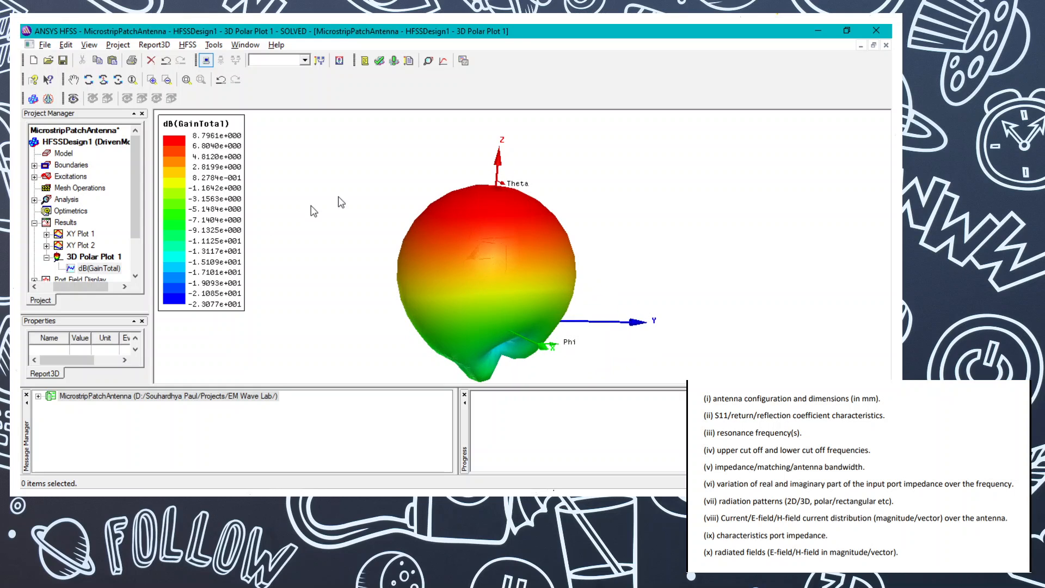
left_click_drag(602, 223, 593, 235)
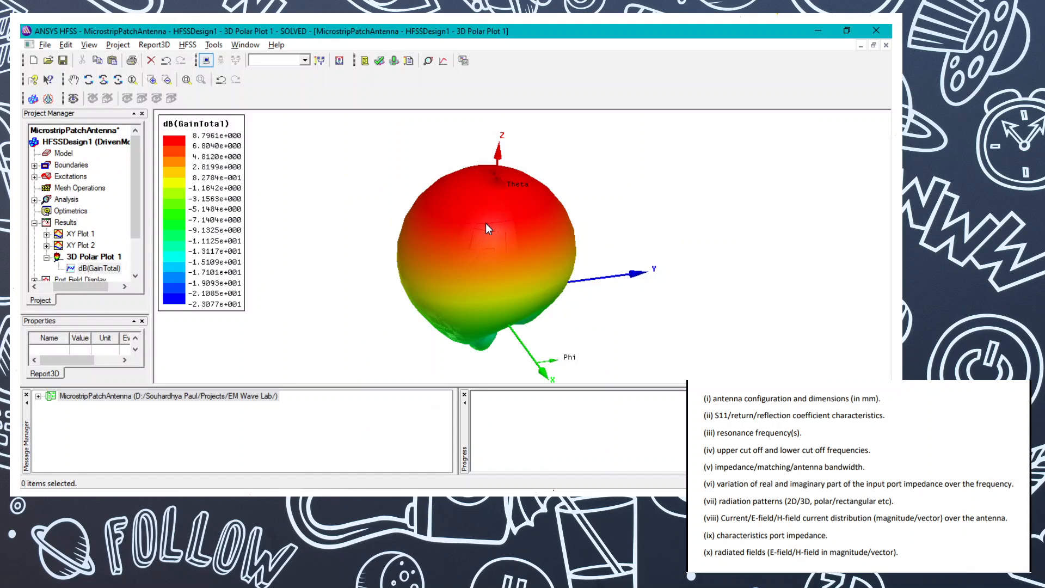
key("alt+Tab")
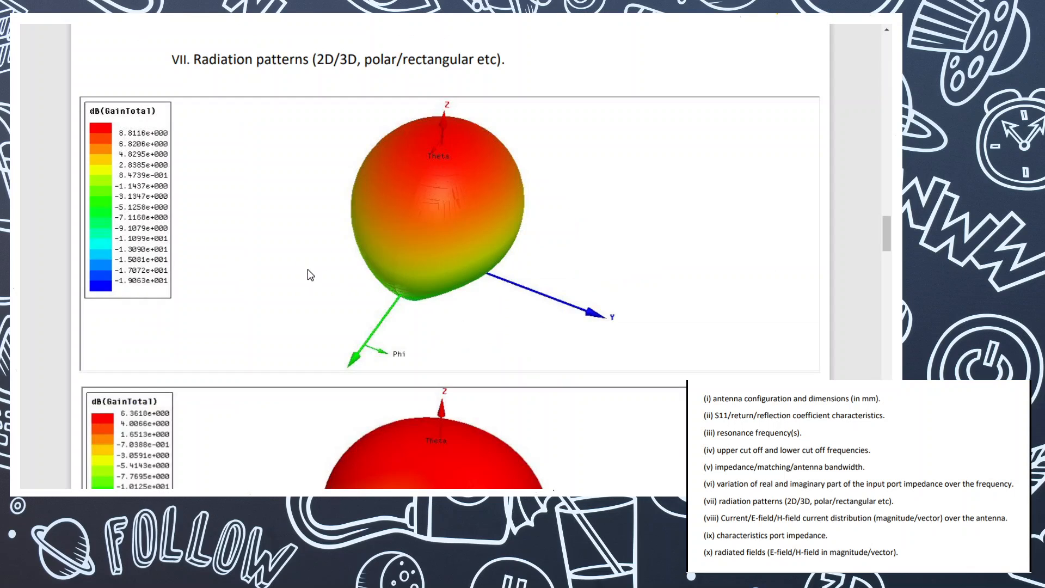
scroll(309, 273, "down", 5)
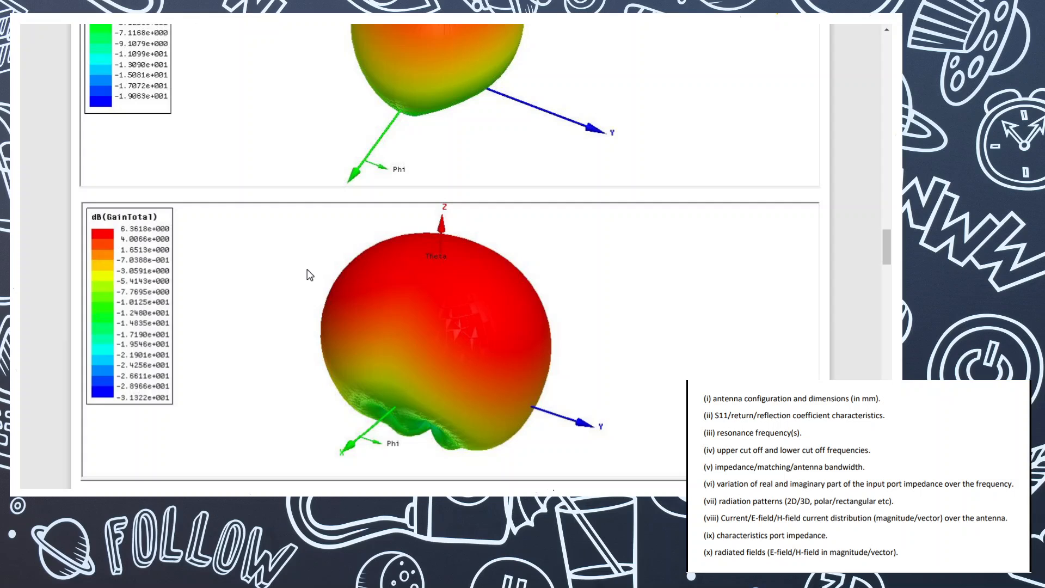
Step: Switch back to HFSS and start a new far-field 3D polar plot report with GainTotal in dB
key("alt+Tab")
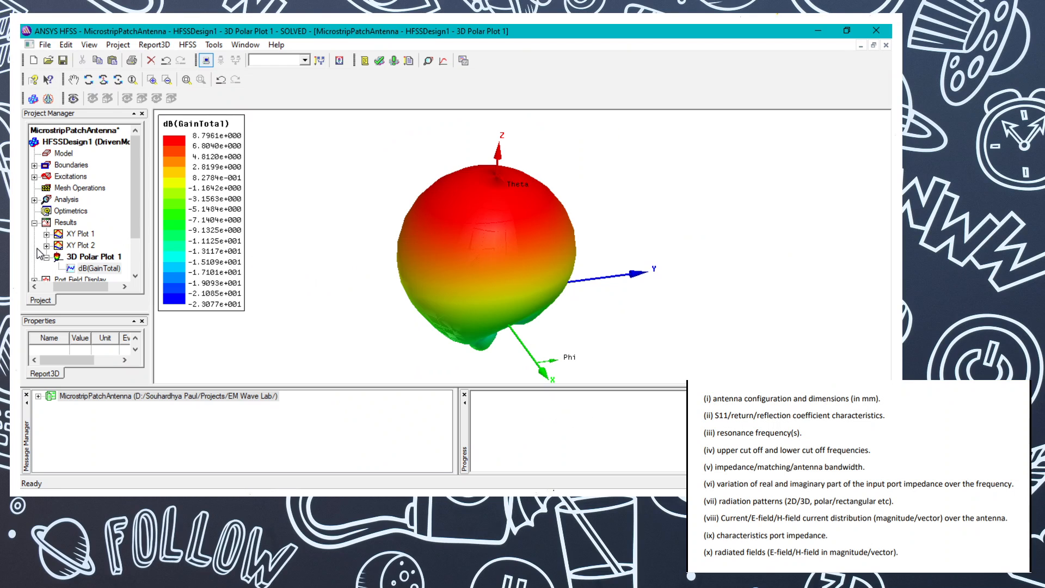
left_click(47, 259)
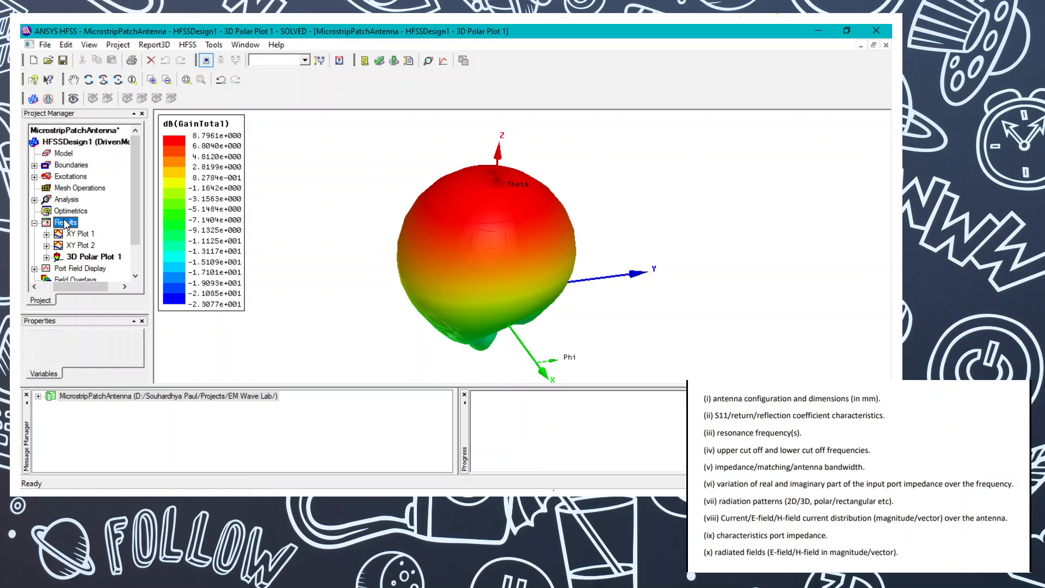
right_click(61, 222)
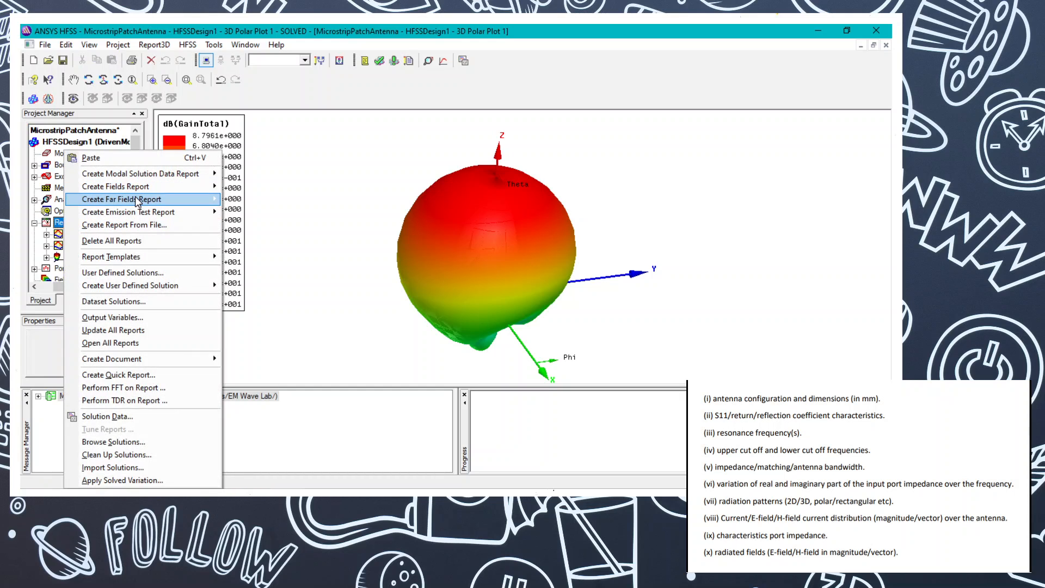
mouse_move(137, 199)
left_click(242, 263)
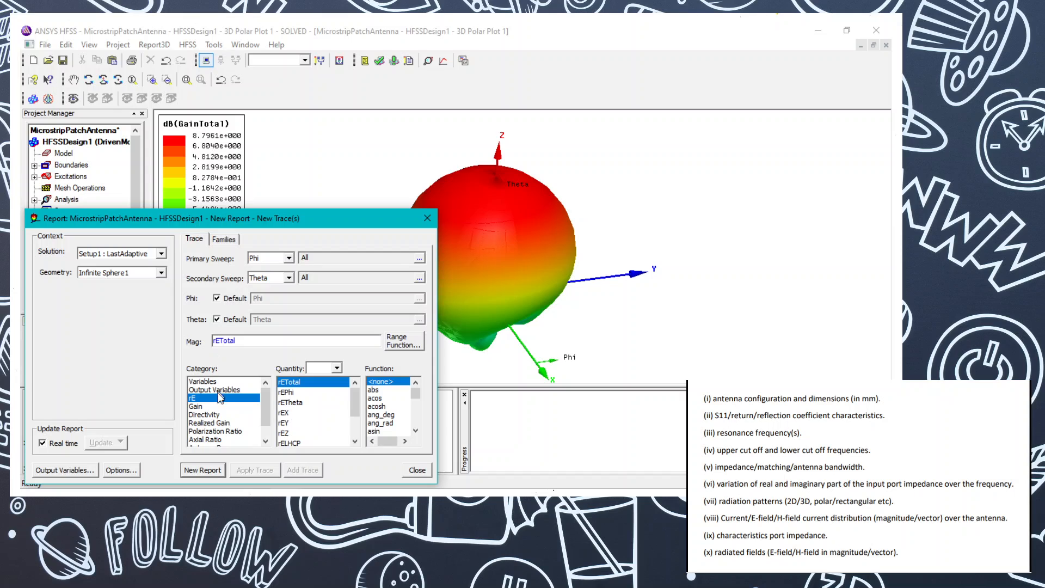
left_click(199, 407)
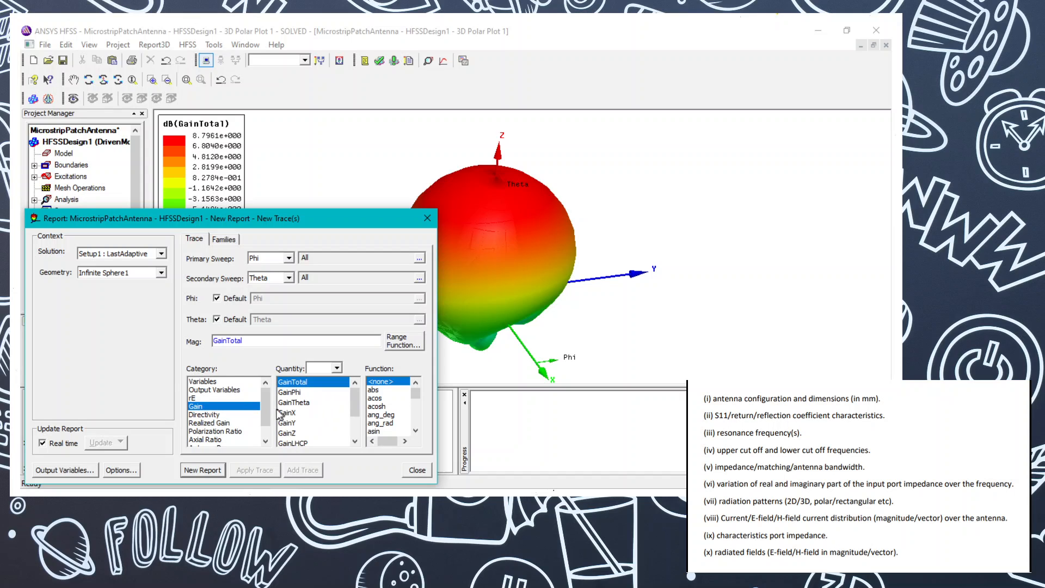
left_click(391, 415)
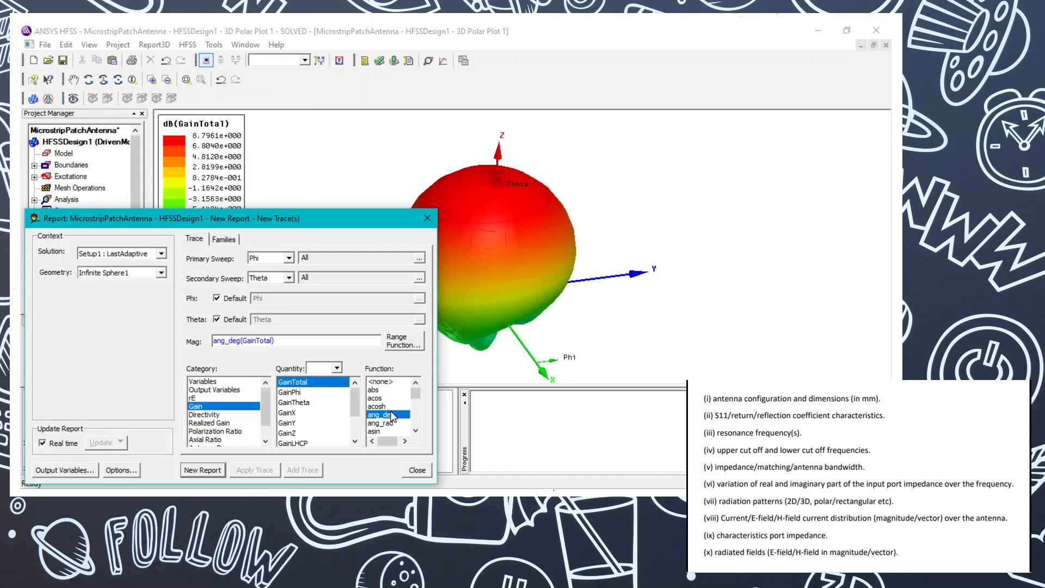
scroll(391, 411, "down", 2)
left_click(387, 431)
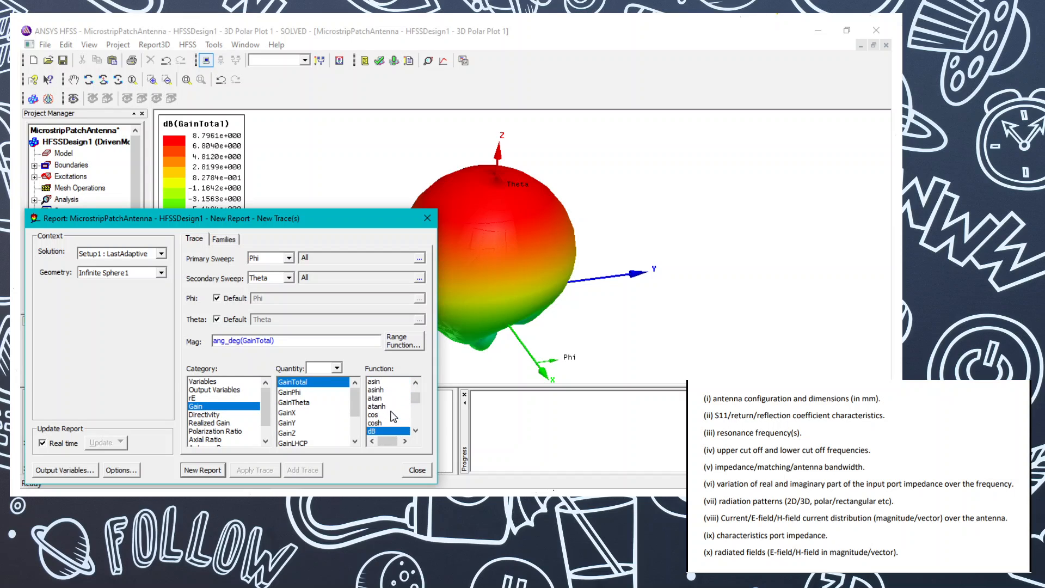
Step: Set the new report's solution to Setup1 : Sweep and check its trace and family settings
left_click(222, 241)
left_click(409, 301)
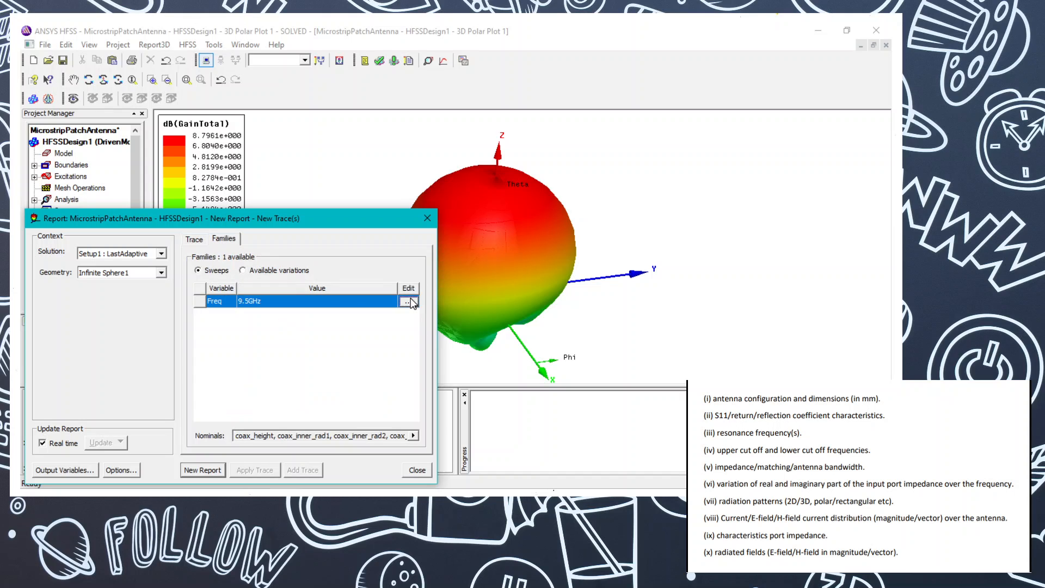
left_click(408, 301)
left_click(161, 253)
left_click(120, 273)
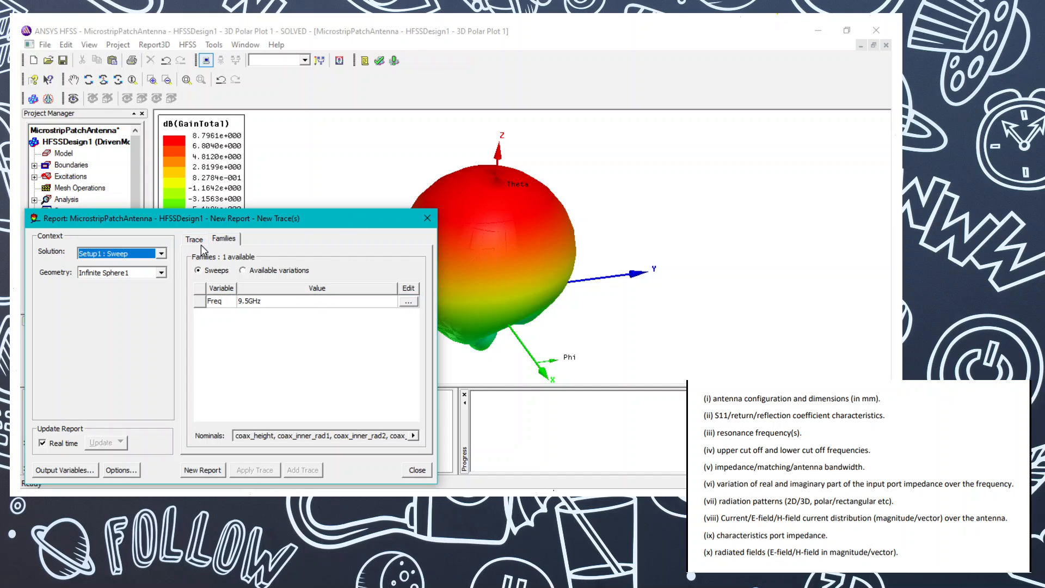
left_click(204, 242)
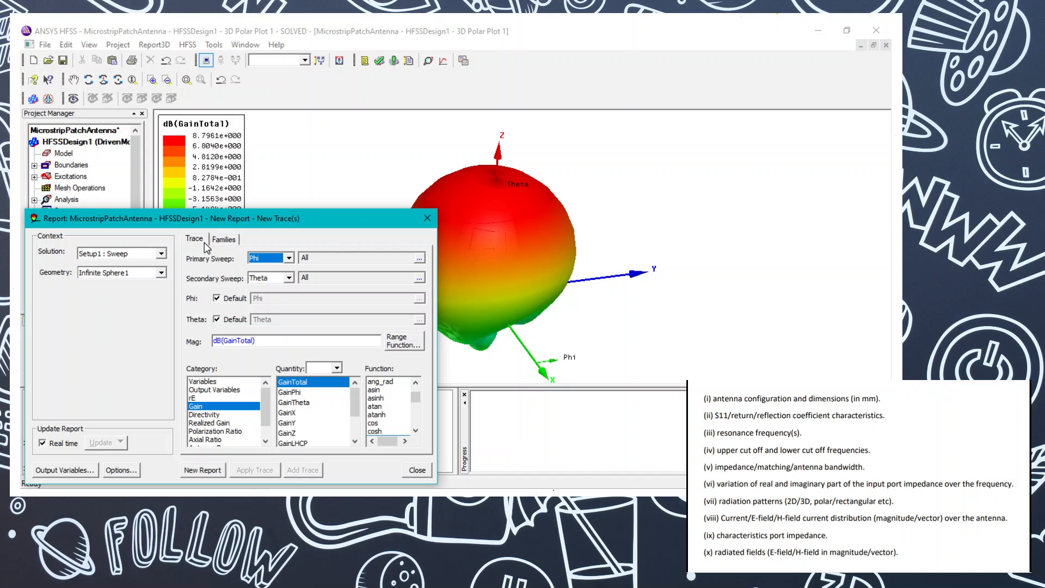
left_click(235, 240)
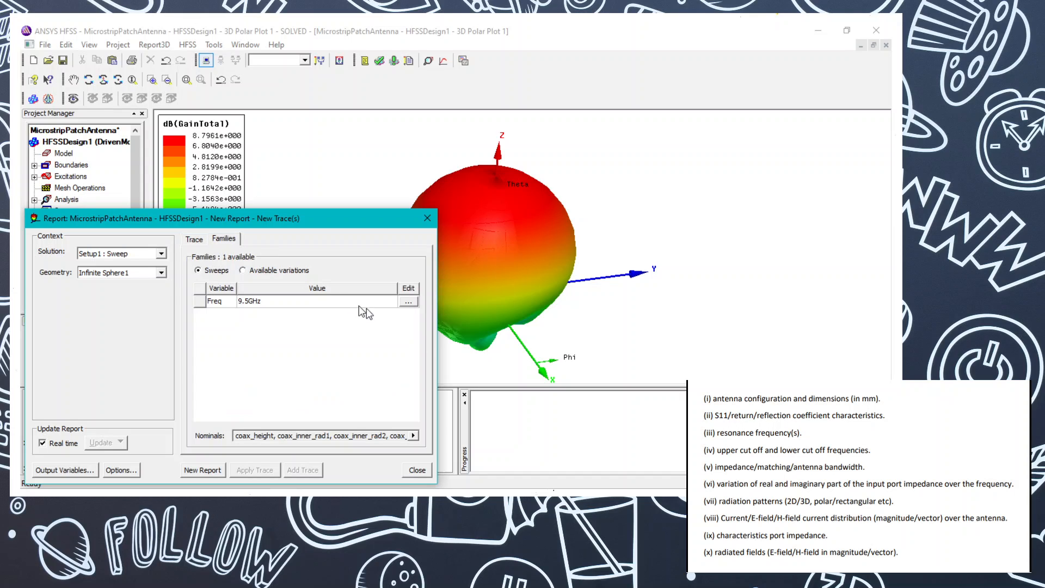
Step: Set the Freq family value to 11GHz, then generate the dB(GainTotal) 3D polar plot and close the report settings
left_click(408, 301)
left_click(408, 301)
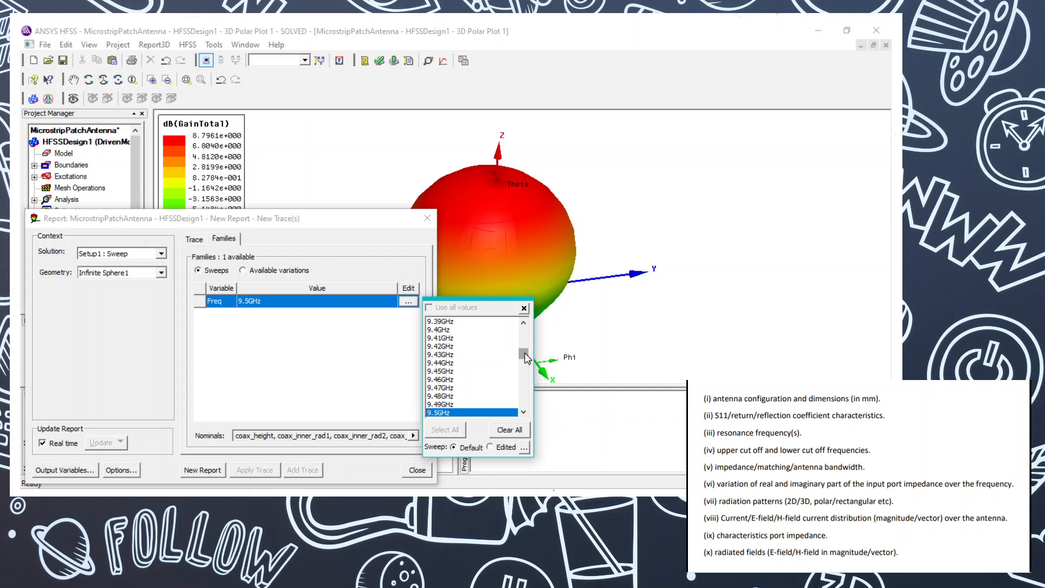
left_click_drag(524, 356, 526, 372)
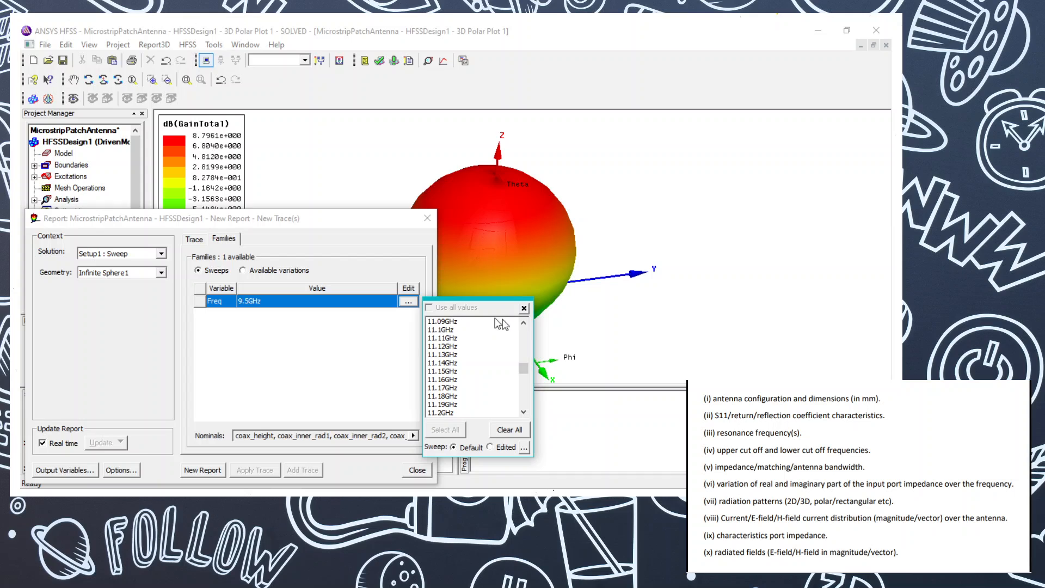
left_click(524, 322)
left_click(523, 322)
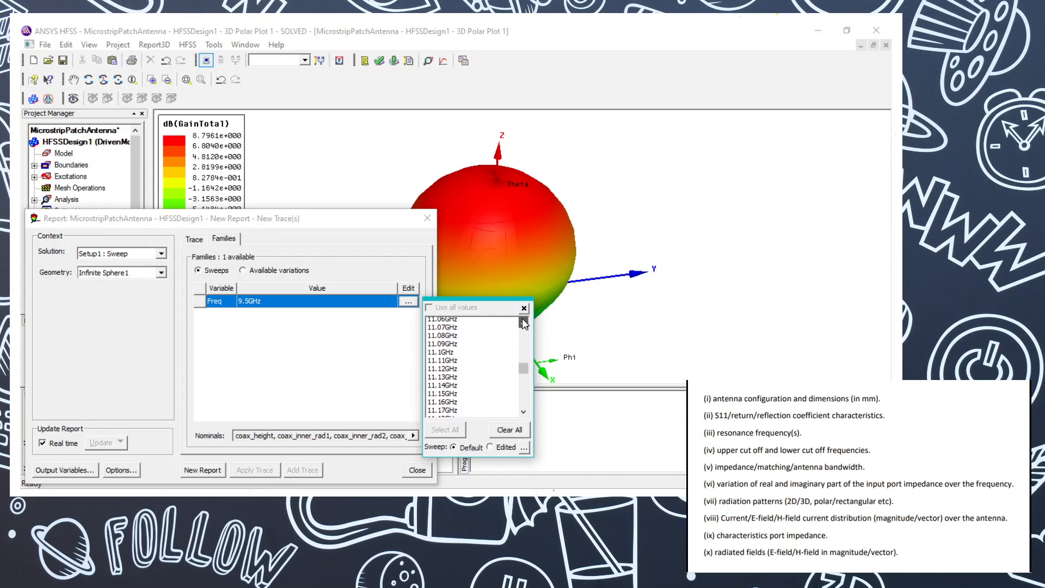
left_click(524, 322)
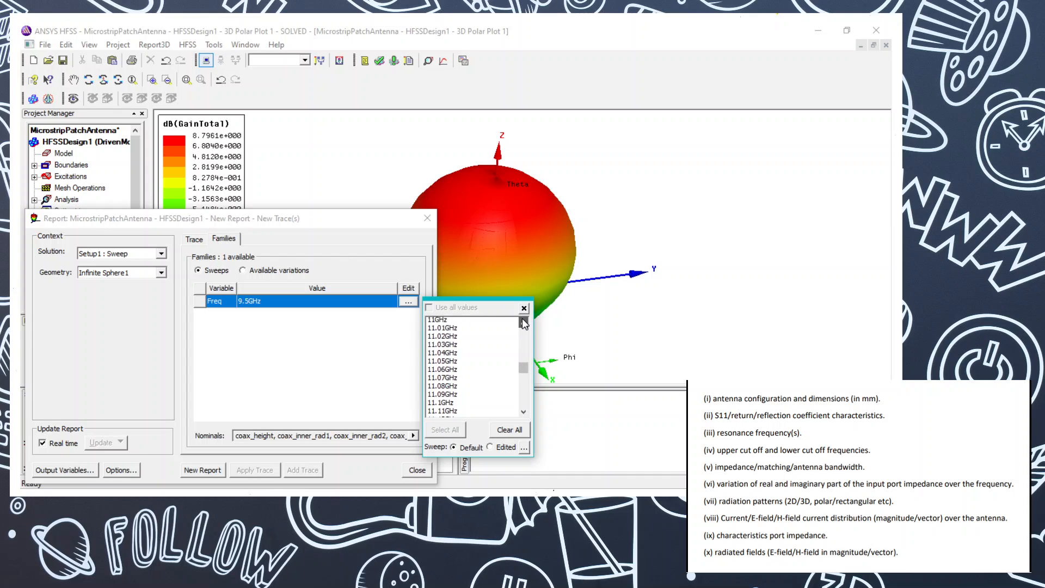
left_click(441, 354)
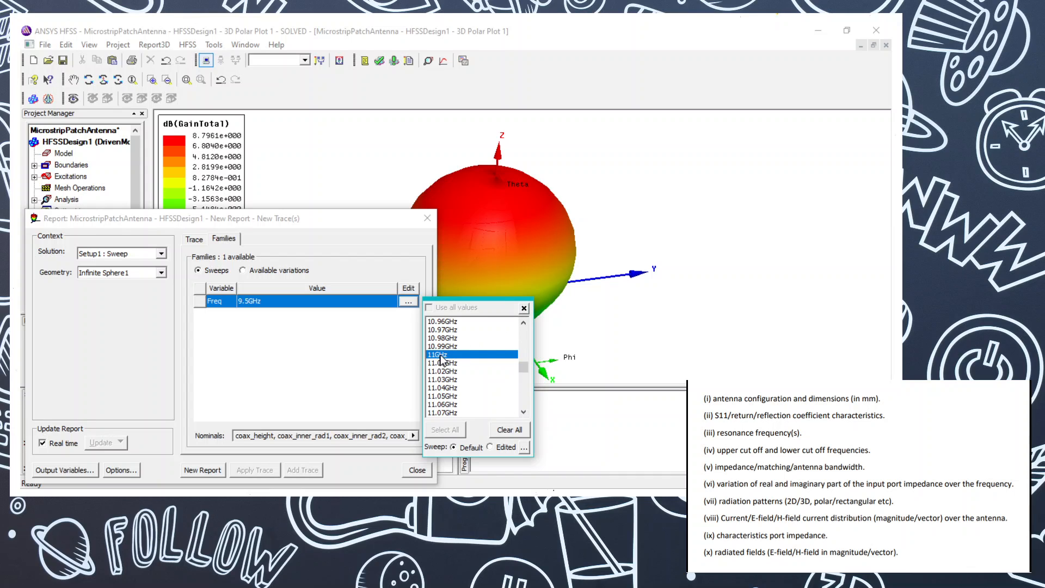
left_click(523, 309)
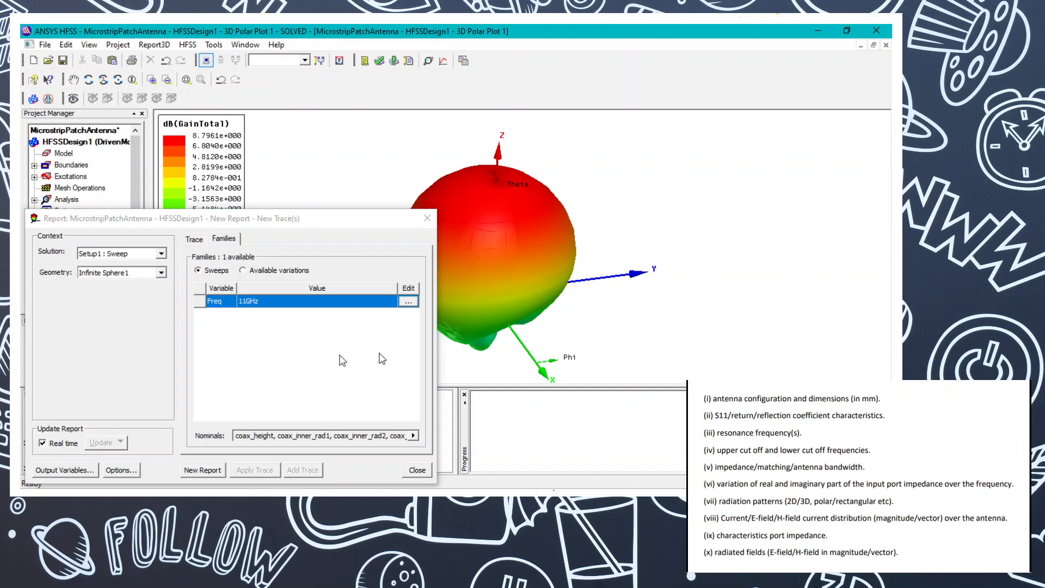
left_click(204, 468)
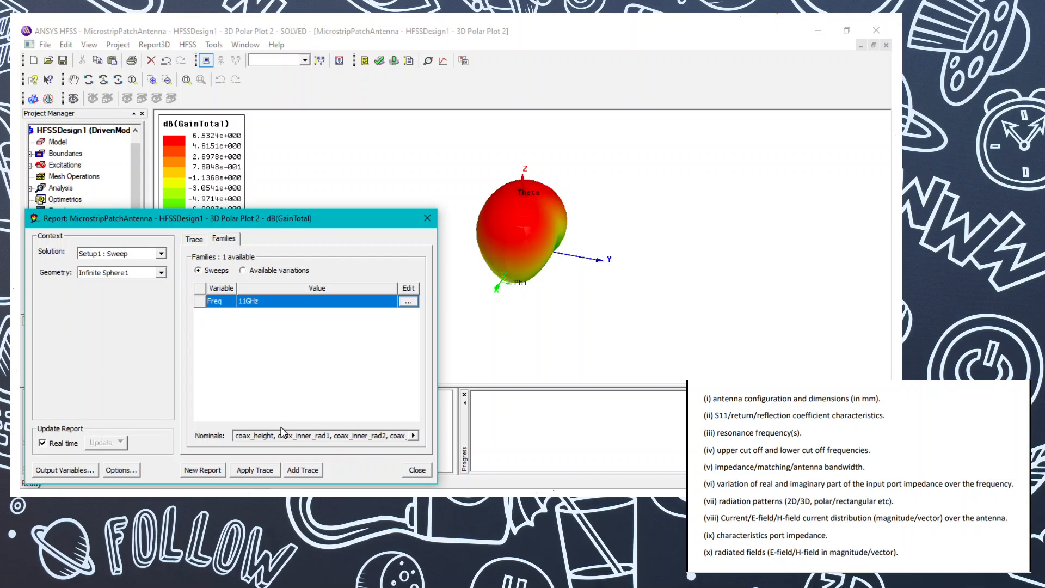
left_click(427, 218)
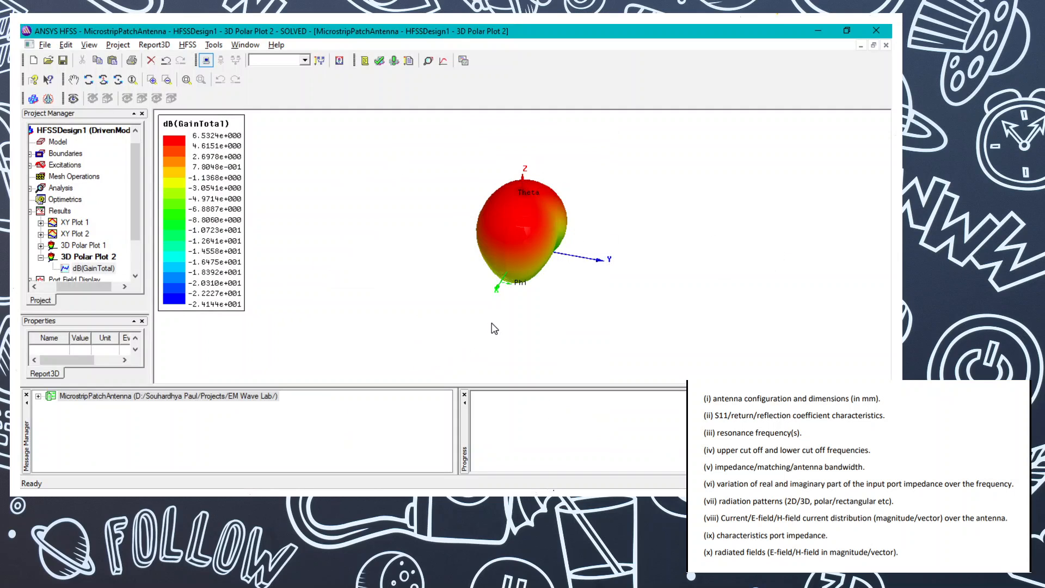
Step: Examine the 11GHz 3D gain pattern from several angles and compare it with the second radiation pattern in the report document
left_click_drag(434, 317, 397, 361)
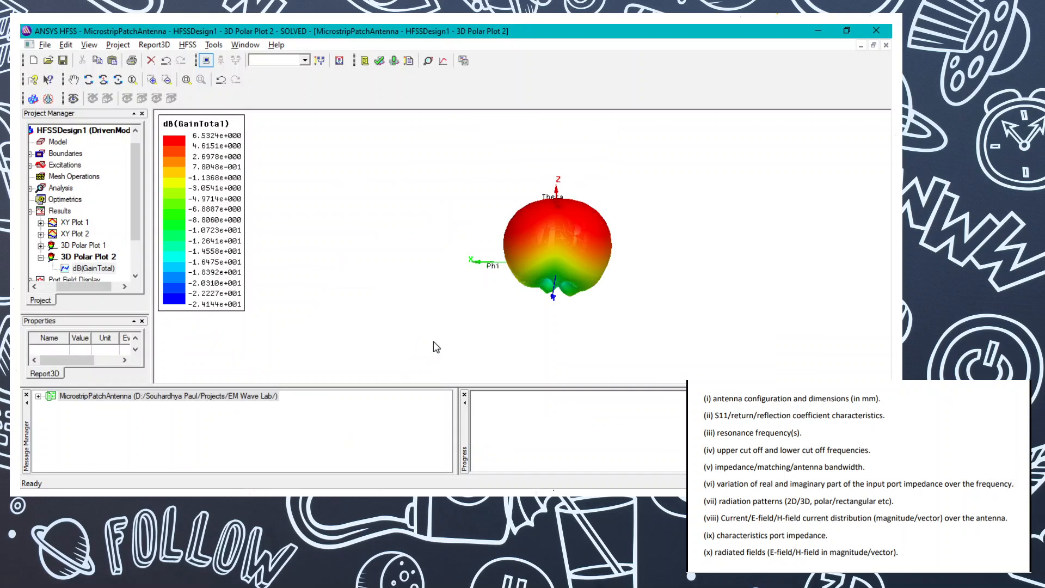
left_click_drag(378, 351, 365, 368)
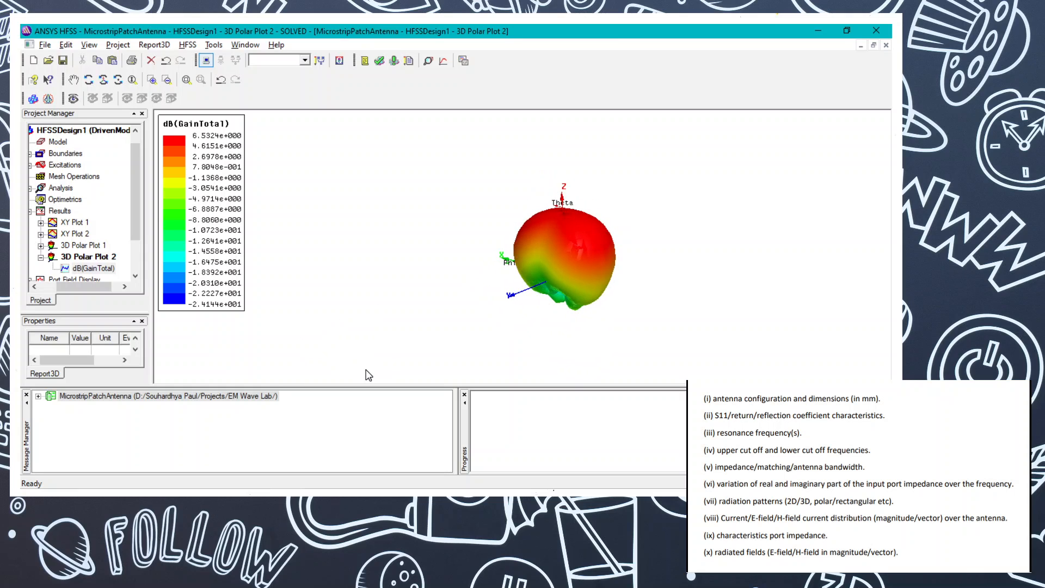
scroll(365, 370, "up", 2)
key("alt+Tab")
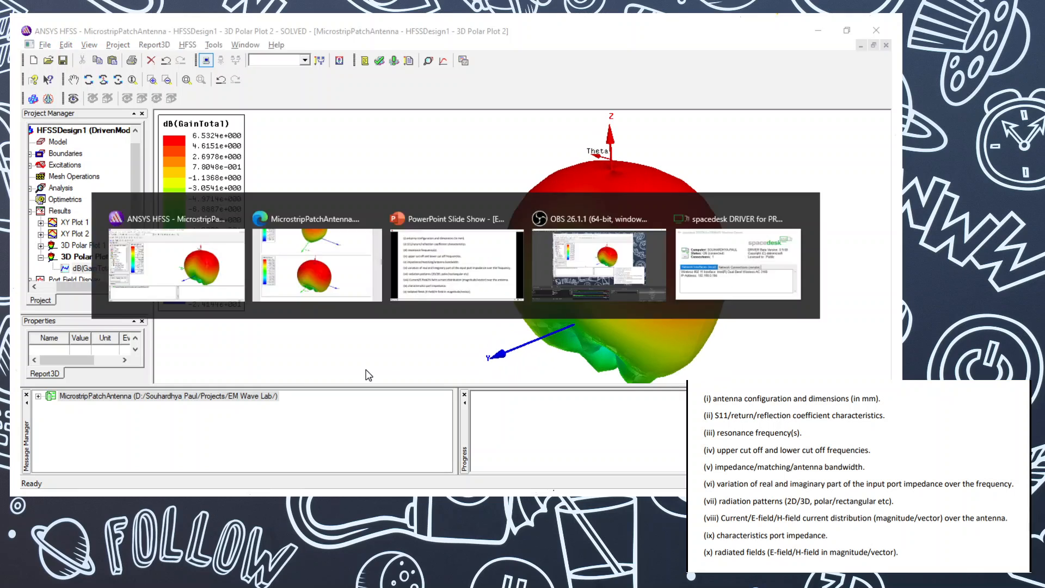
key("alt+Tab")
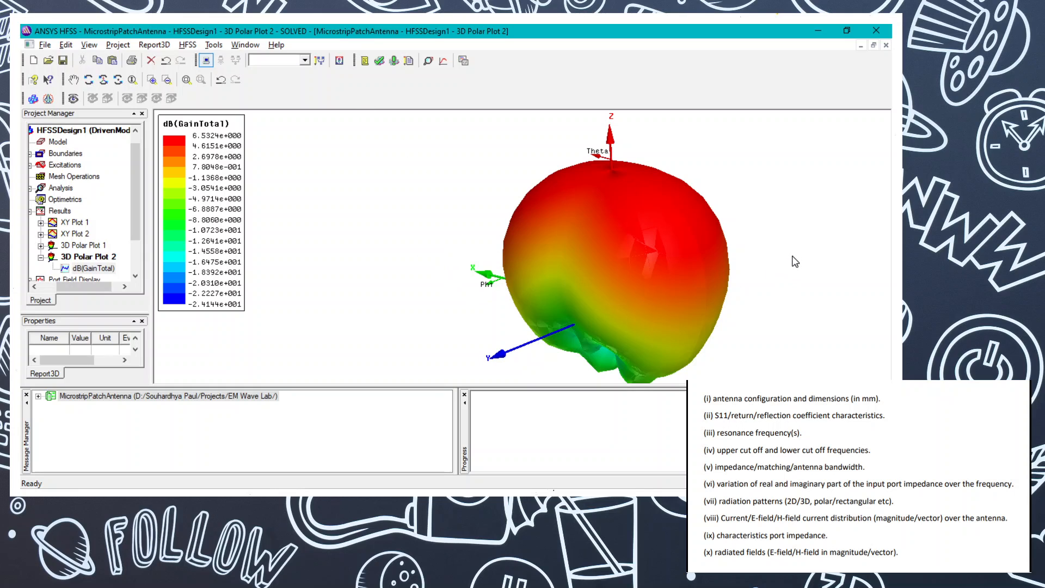
scroll(794, 262, "up", 1)
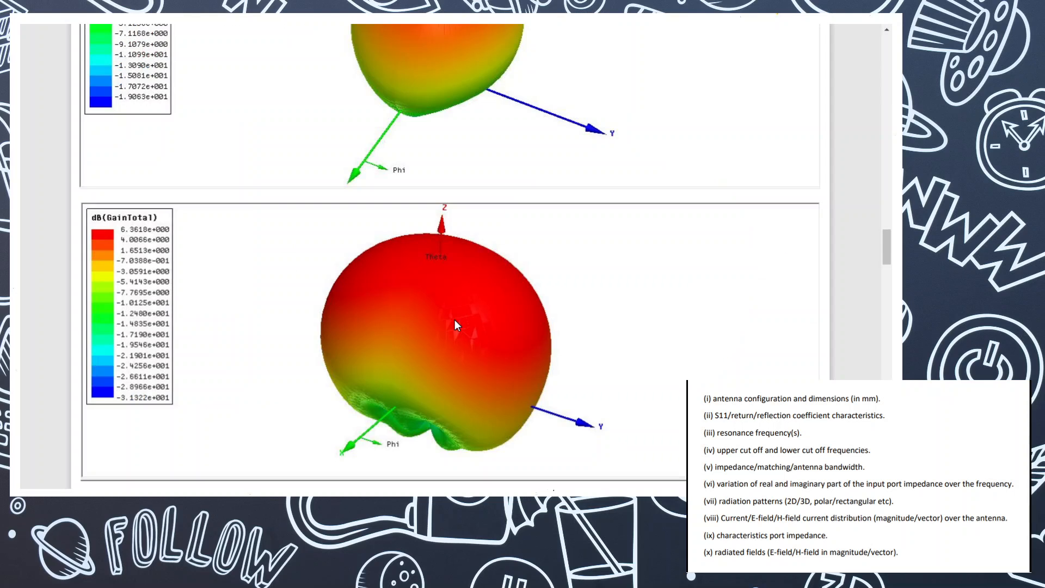
scroll(456, 314, "down", 6)
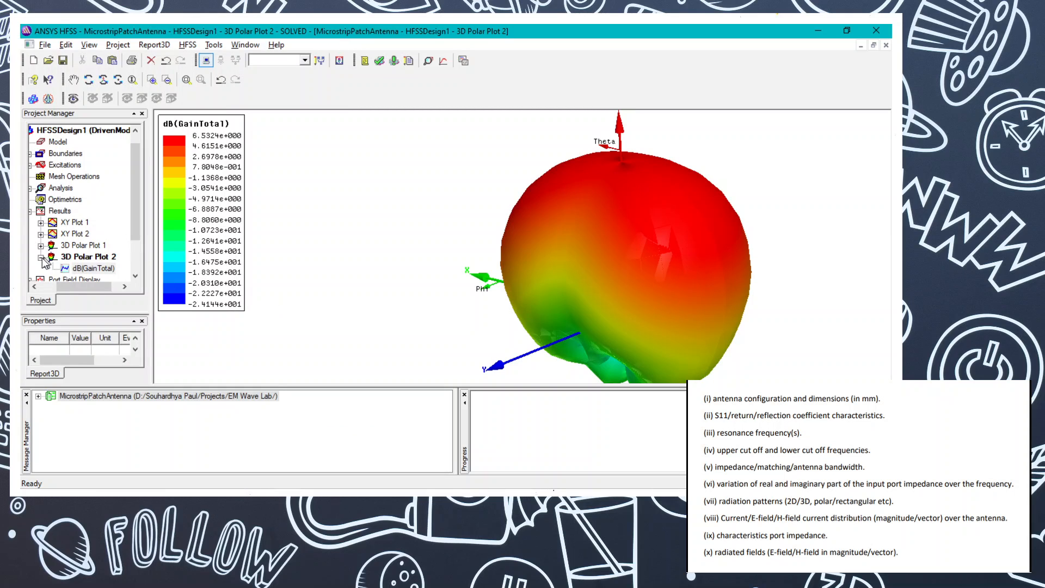
Step: Start another far-field 3D polar plot report in HFSS with GainTotal in dB
left_click(41, 257)
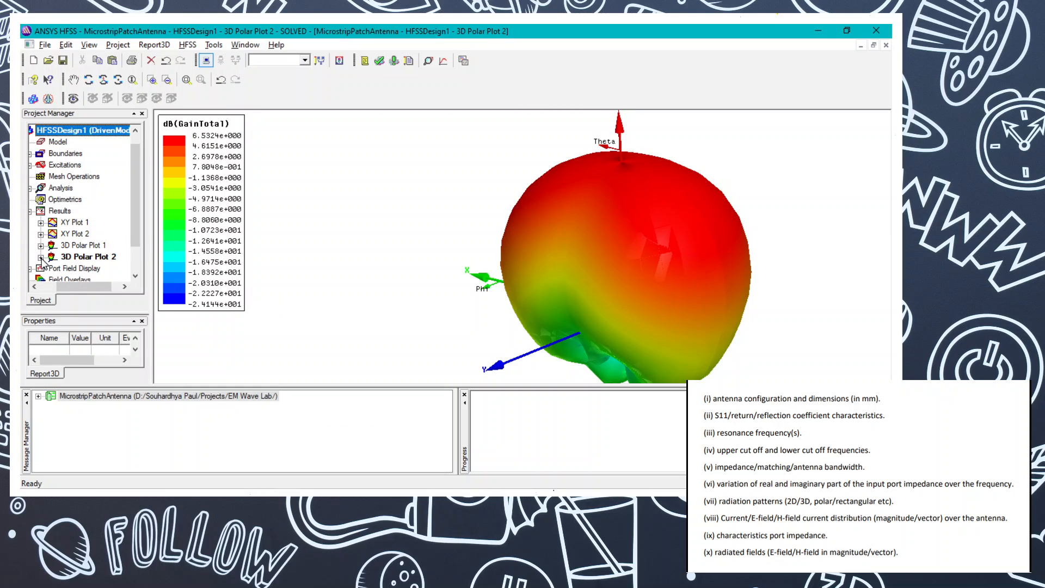
right_click(64, 211)
mouse_move(142, 205)
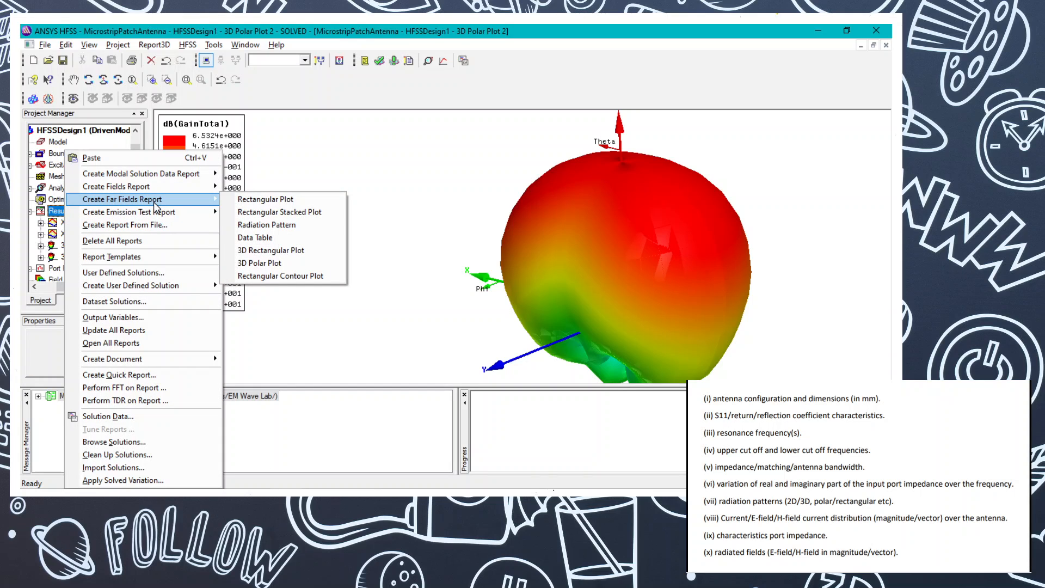
left_click(260, 263)
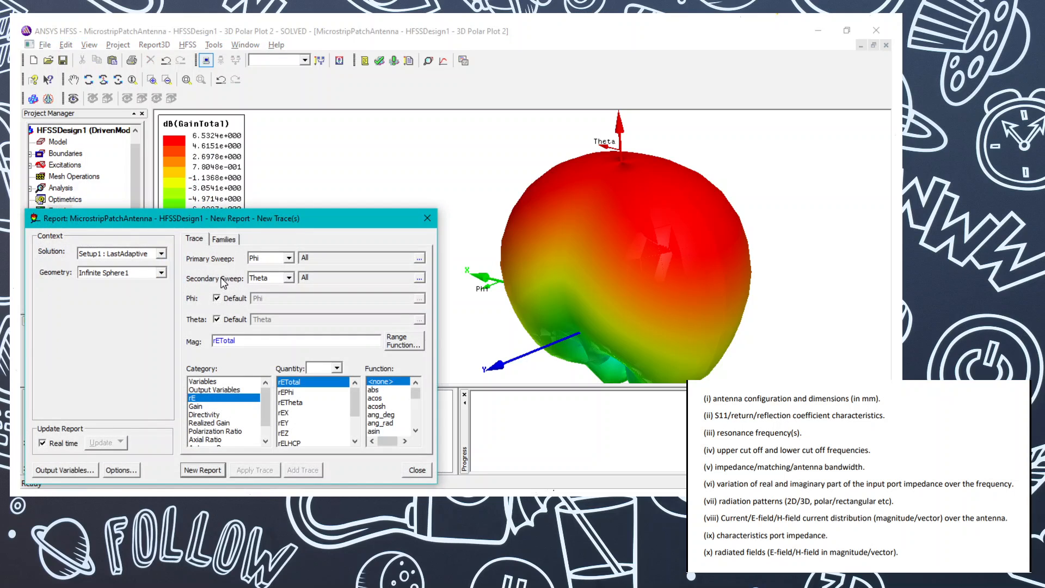
left_click(192, 408)
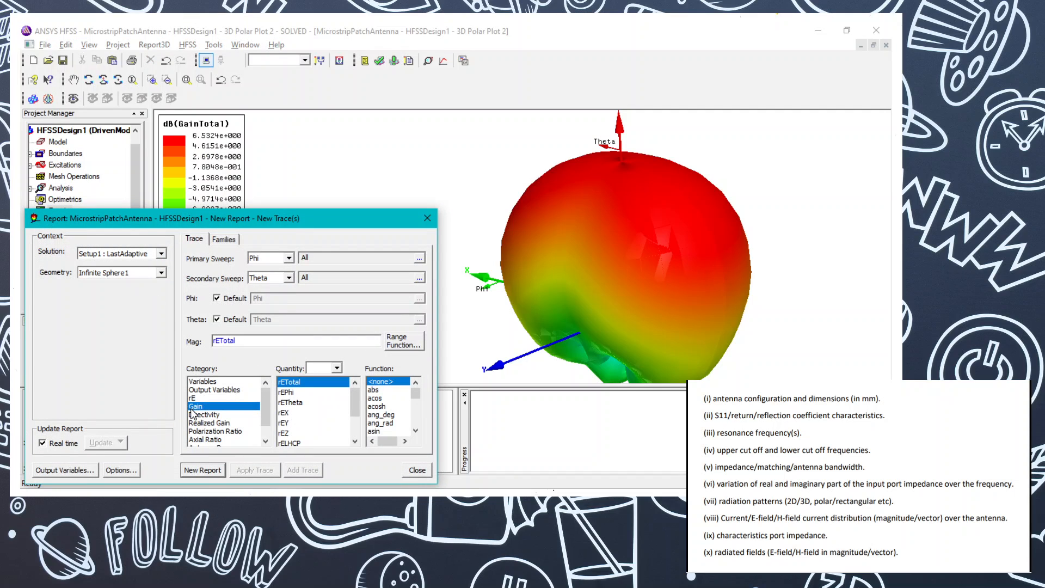
left_click(380, 424)
scroll(380, 425, "down", 2)
left_click(378, 430)
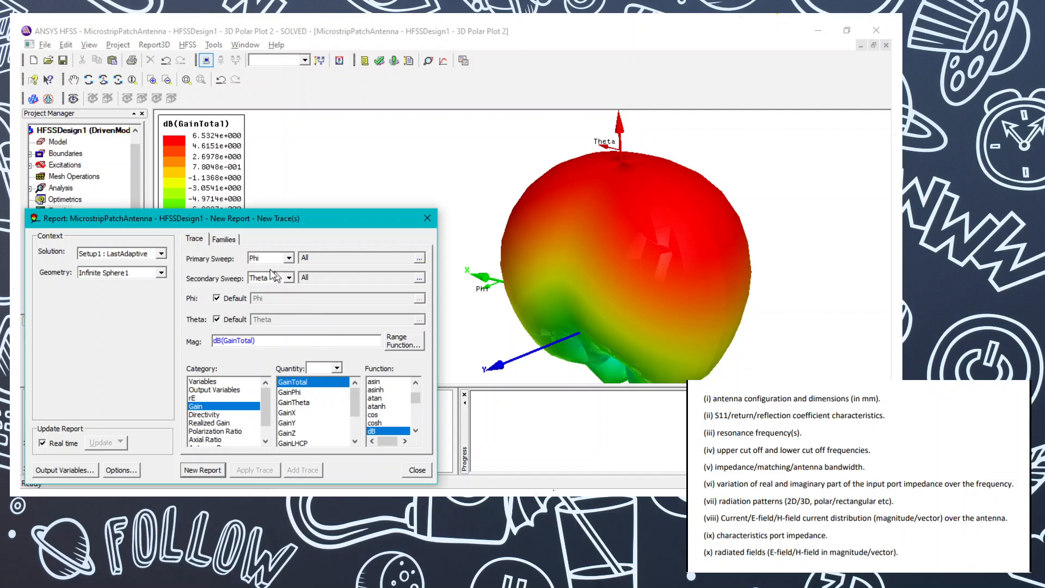
Step: Set the solution of this additional 3D polar plot report to Setup1 : Sweep
left_click(223, 240)
left_click(161, 253)
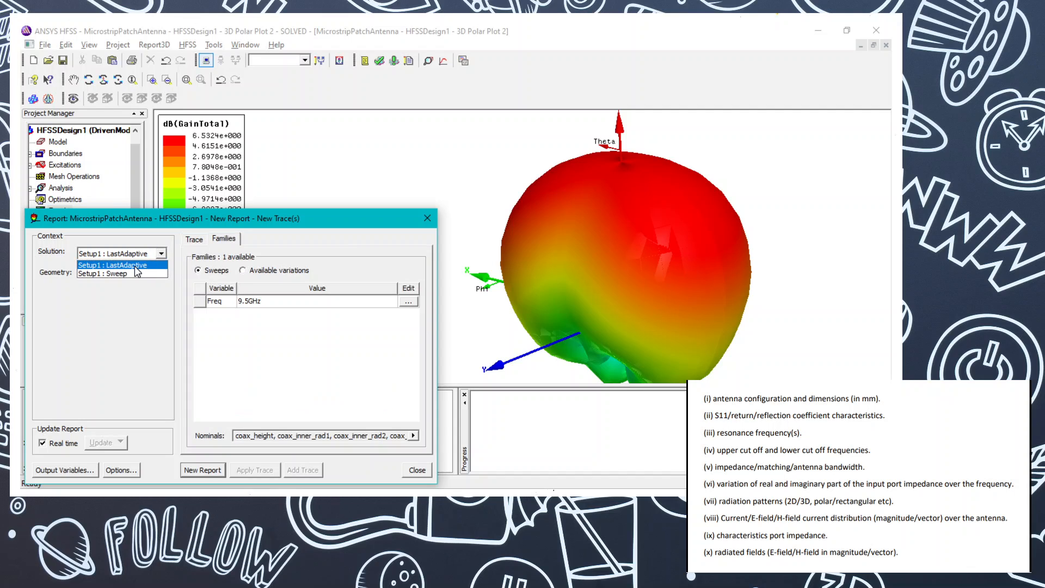
left_click(135, 267)
left_click(161, 253)
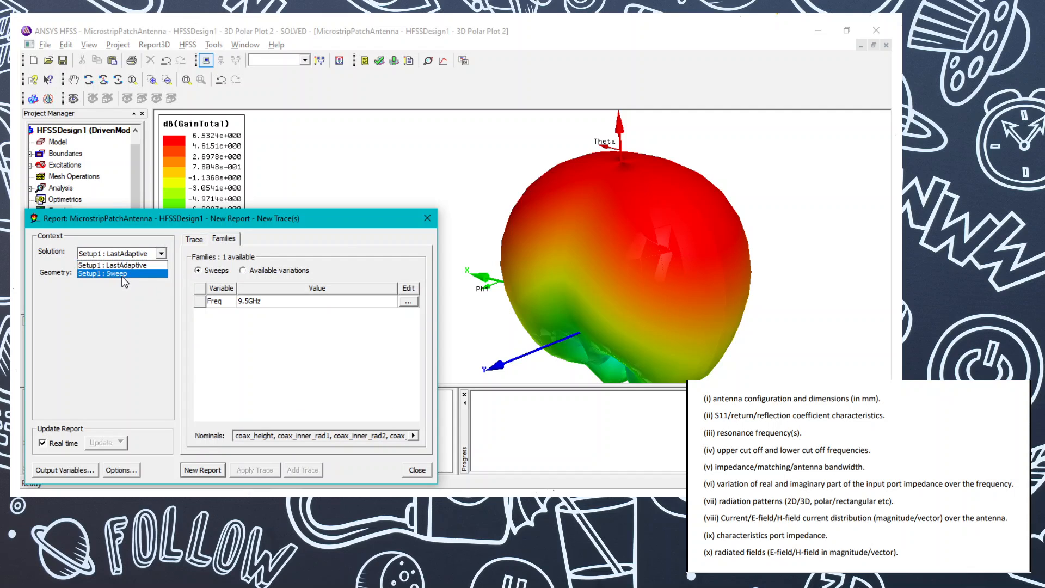
left_click(123, 276)
Step: Set the Freq family value to 15GHz, then generate the dB(GainTotal) 3D polar plot and close the report settings
left_click(414, 301)
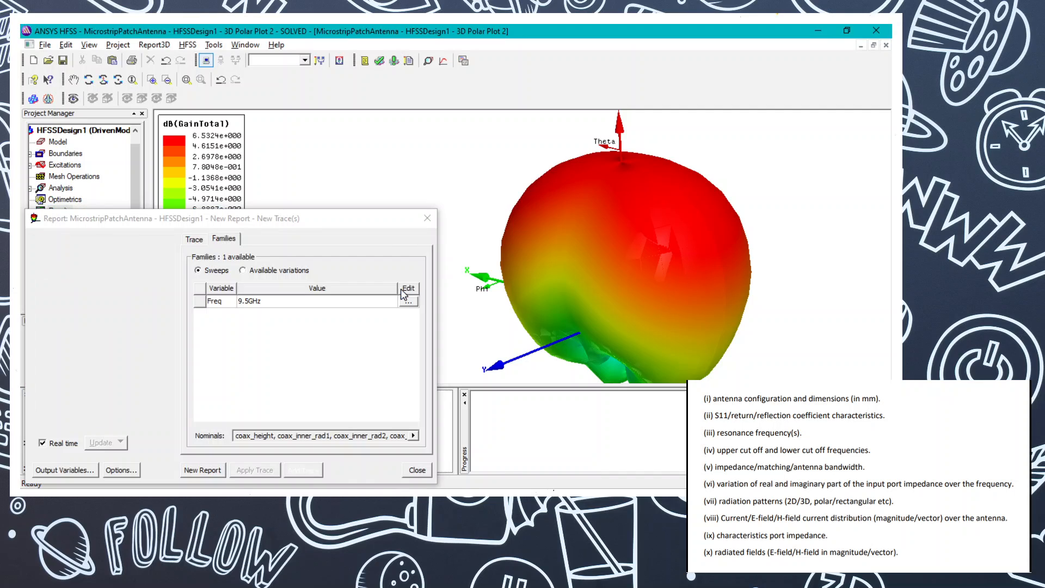
left_click(405, 299)
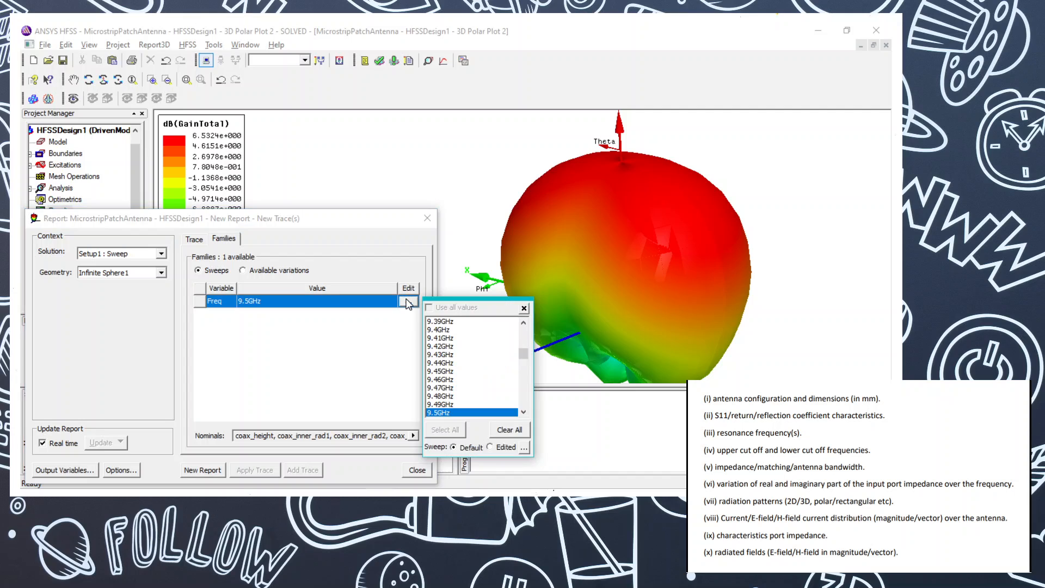
left_click_drag(524, 412, 524, 412)
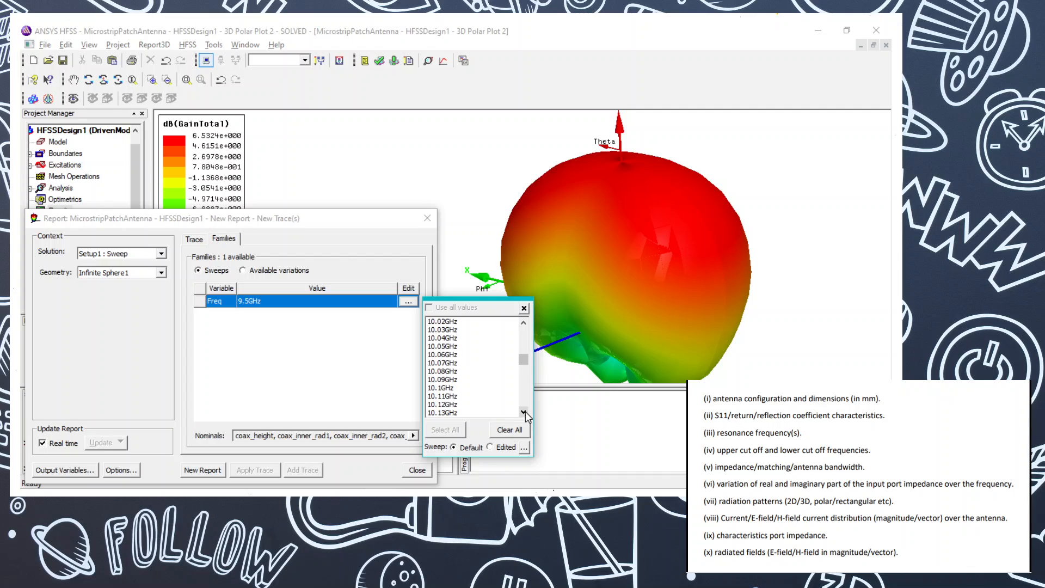
left_click(441, 396)
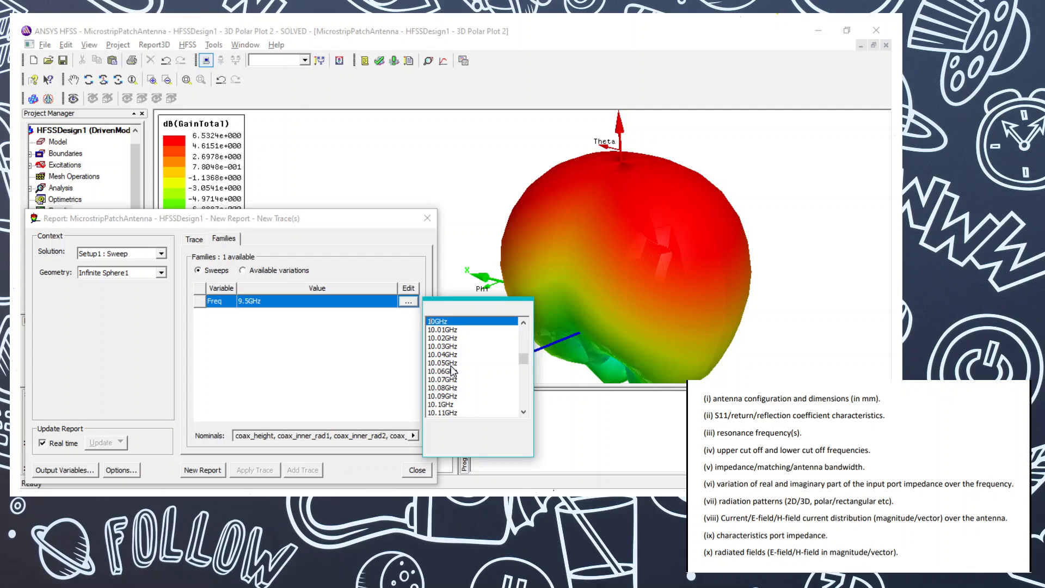
key("5")
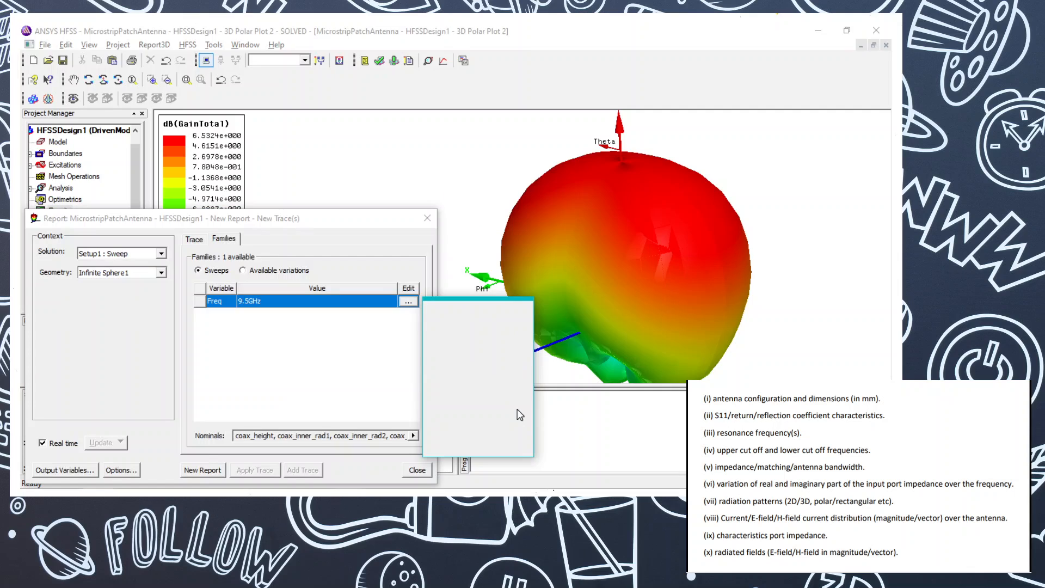
left_click(517, 409)
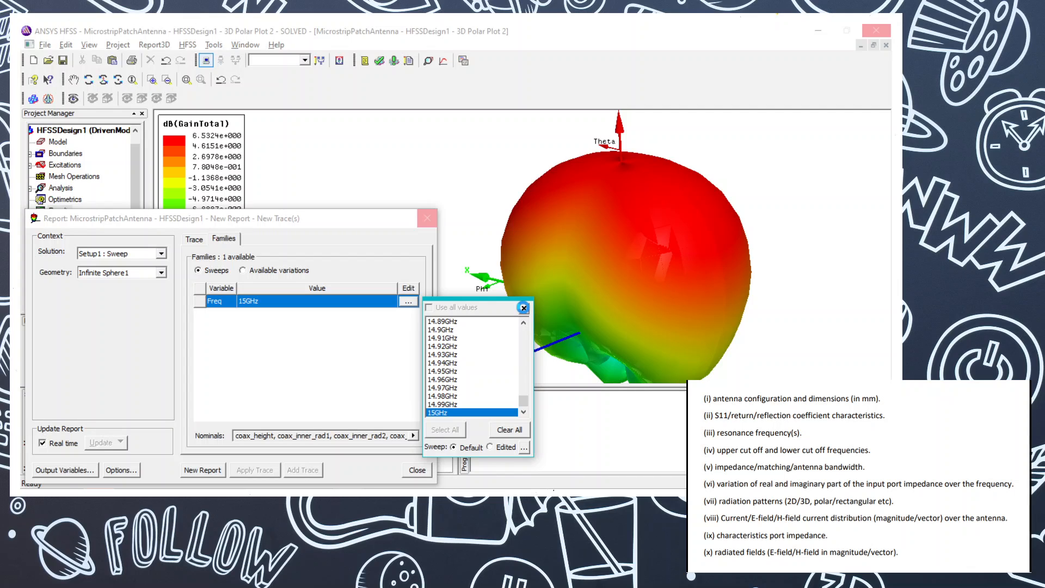
left_click(524, 307)
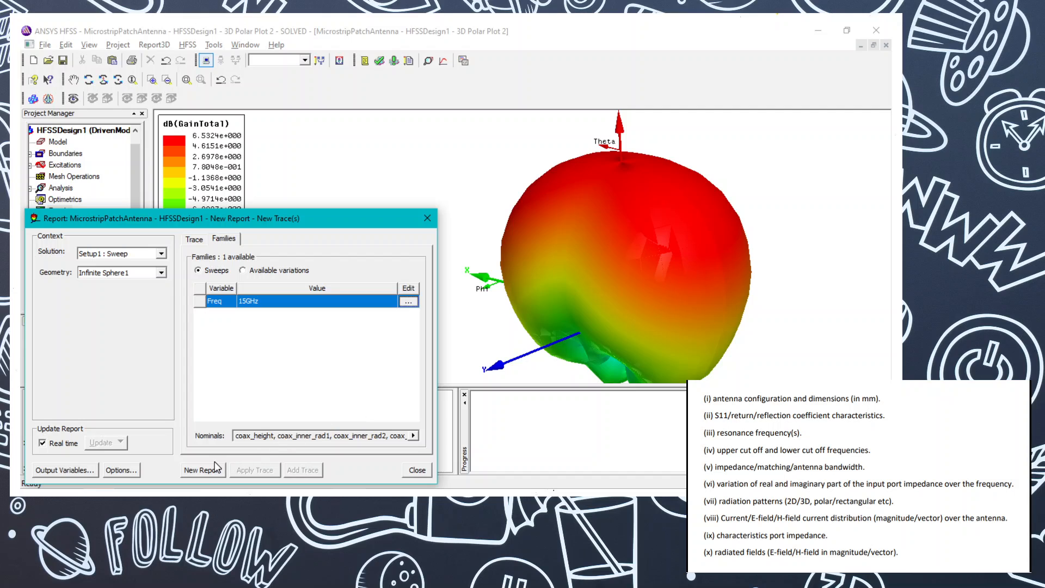
left_click(199, 469)
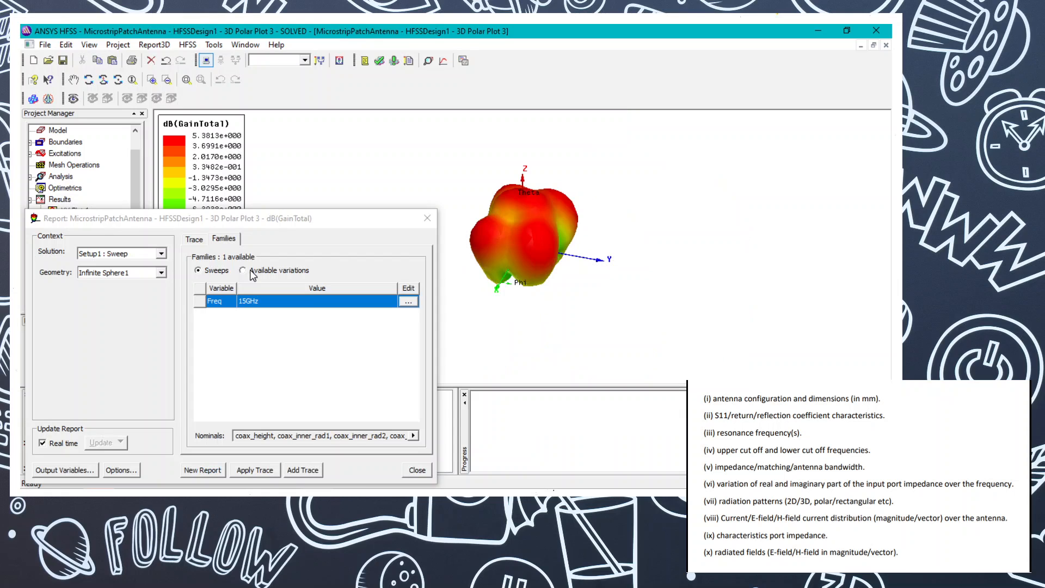
left_click(429, 217)
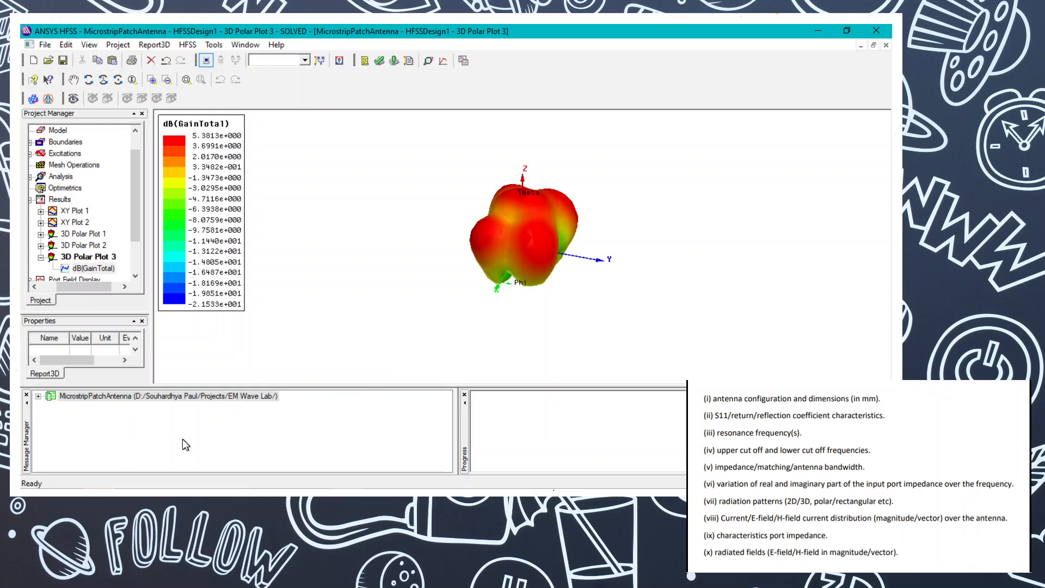
Step: Compare the 15GHz 3D gain pattern in HFSS with the third radiation pattern in the MicrostripPatchAntenna PDF report
key("alt+Tab")
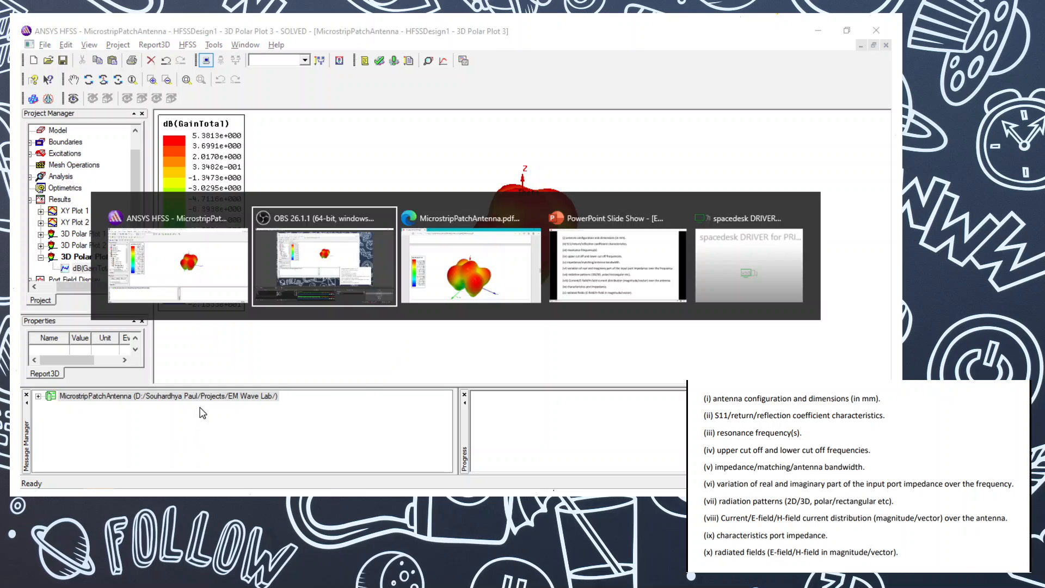
key("alt+Tab")
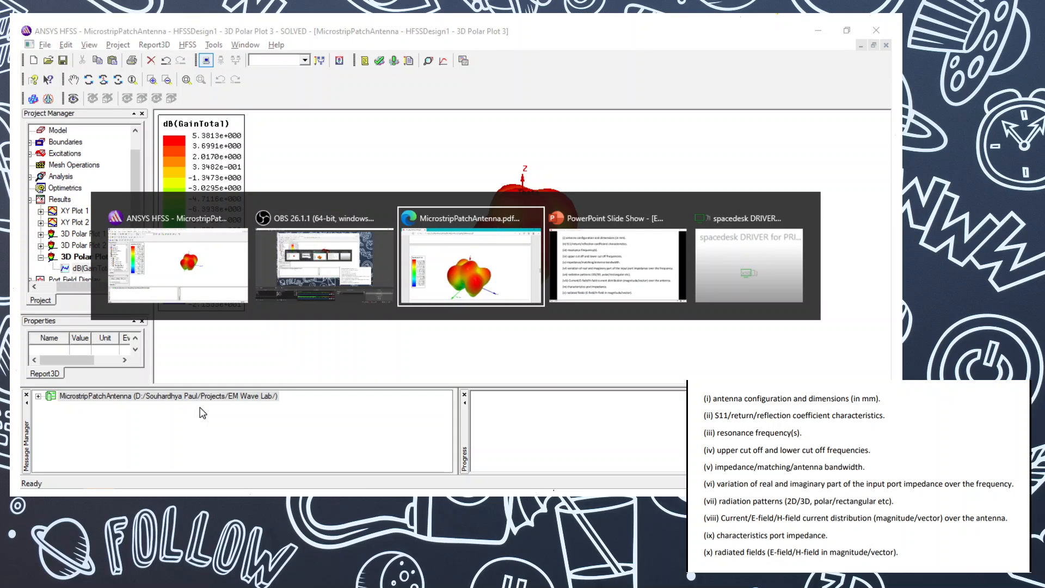
key("F11")
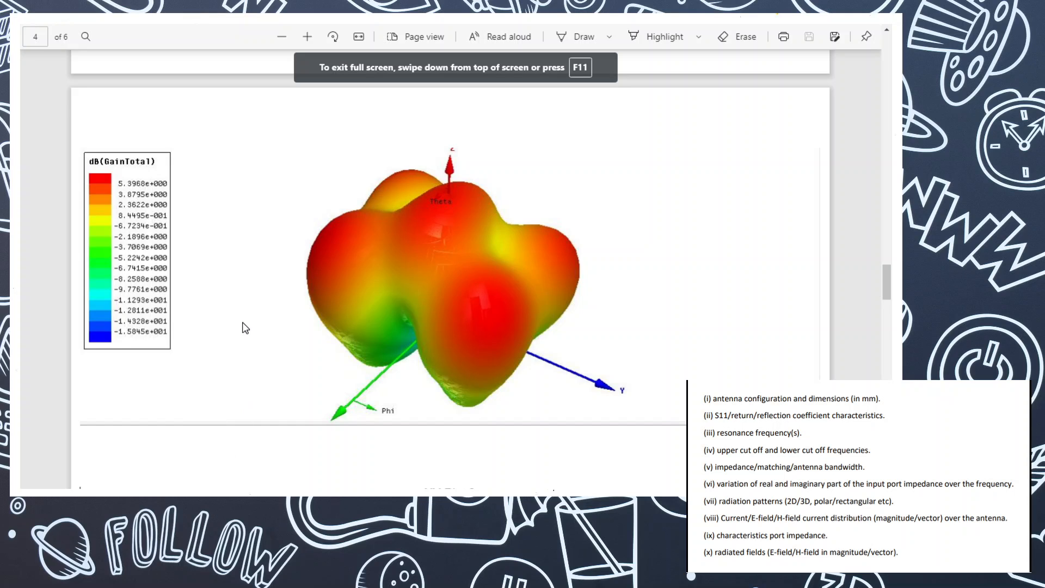
key("alt+Tab")
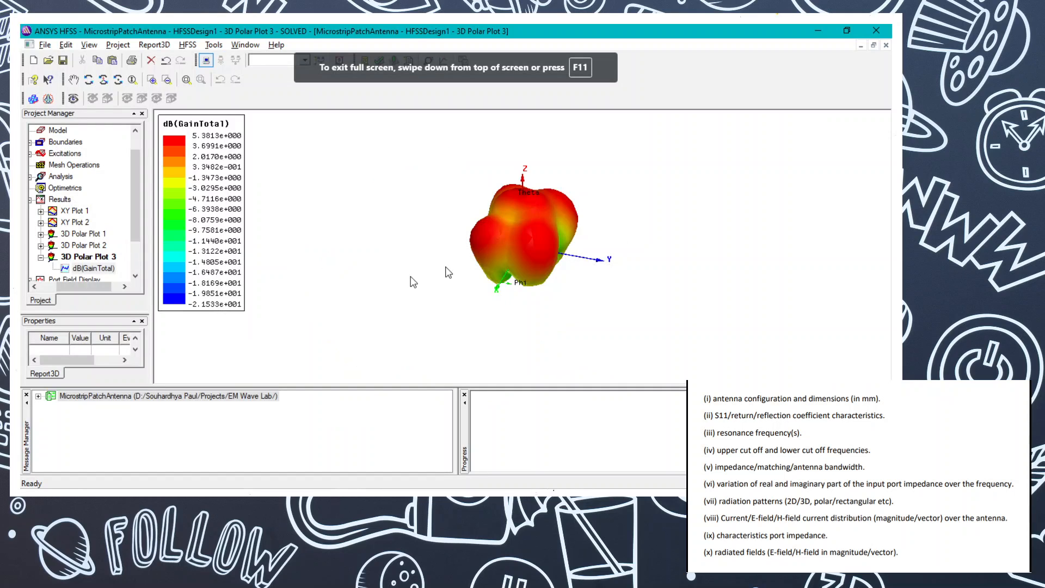
scroll(579, 212, "up", 5)
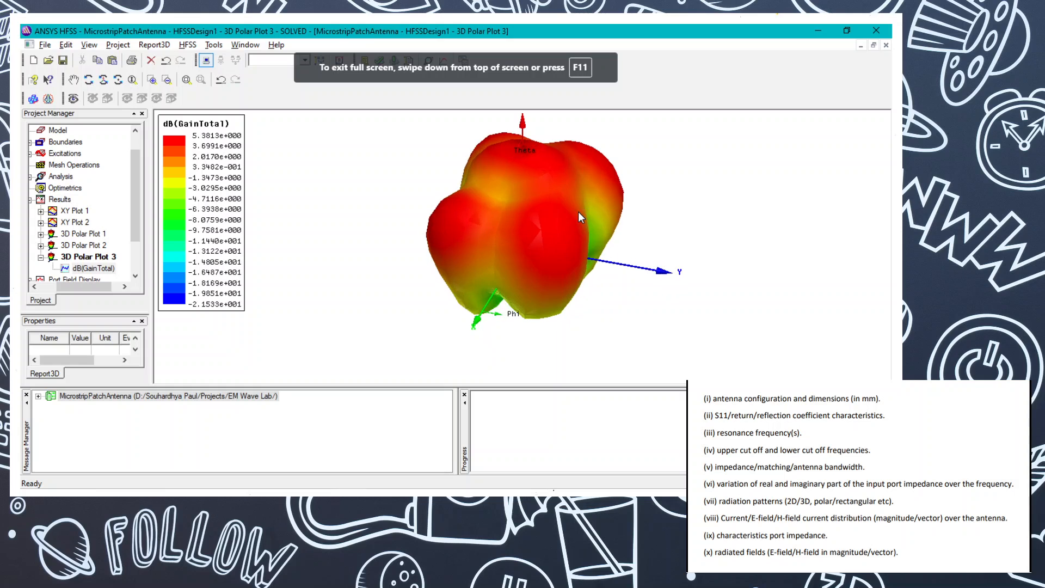
key("alt+Tab")
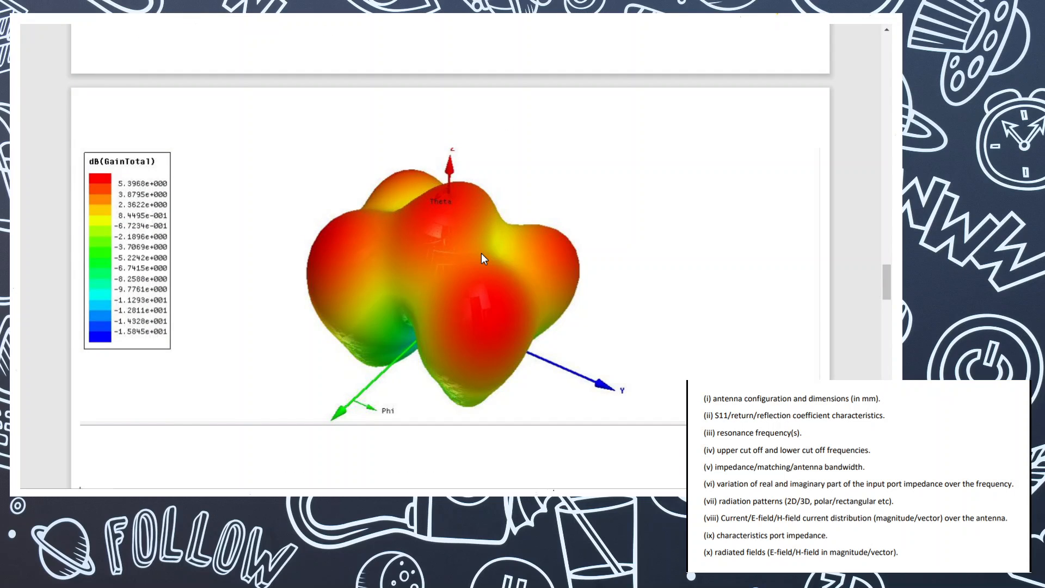
key("alt+Tab")
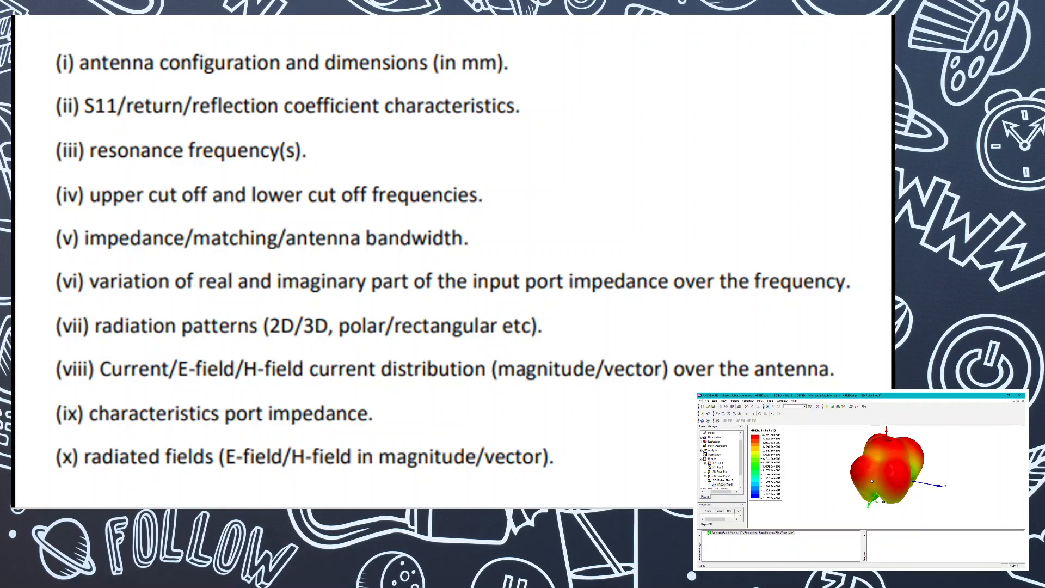
Step: Switch to the PDF report and examine the rectangular gain plot below the third 3D radiation pattern
key("alt+Tab")
scroll(872, 481, "down", 1)
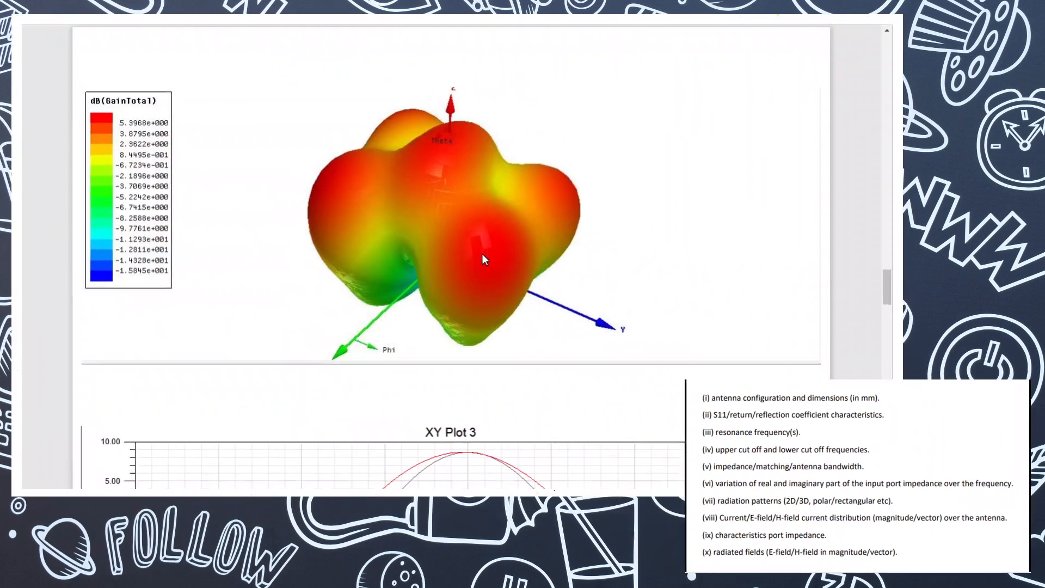
scroll(871, 481, "down", 1)
scroll(481, 253, "down", 6)
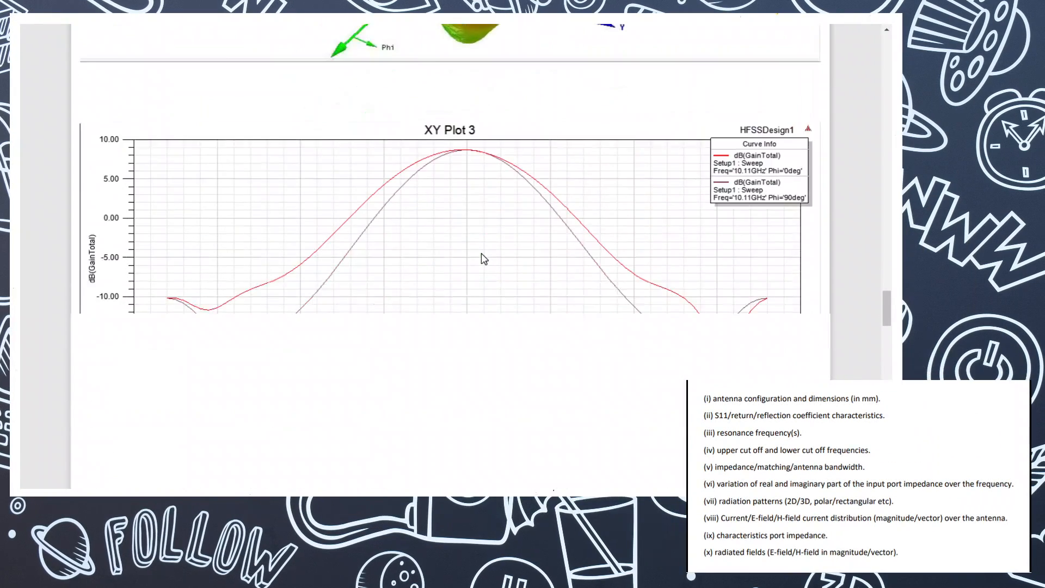
scroll(481, 253, "up", 4)
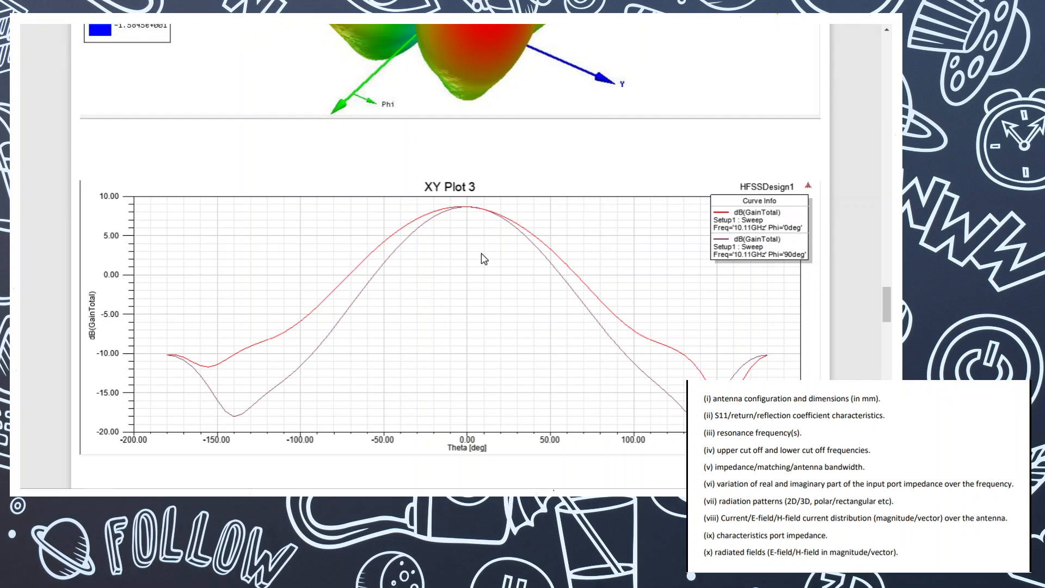
Step: Start a far-field rectangular plot report in HFSS with GainTotal in dB against Theta
key("alt+Tab")
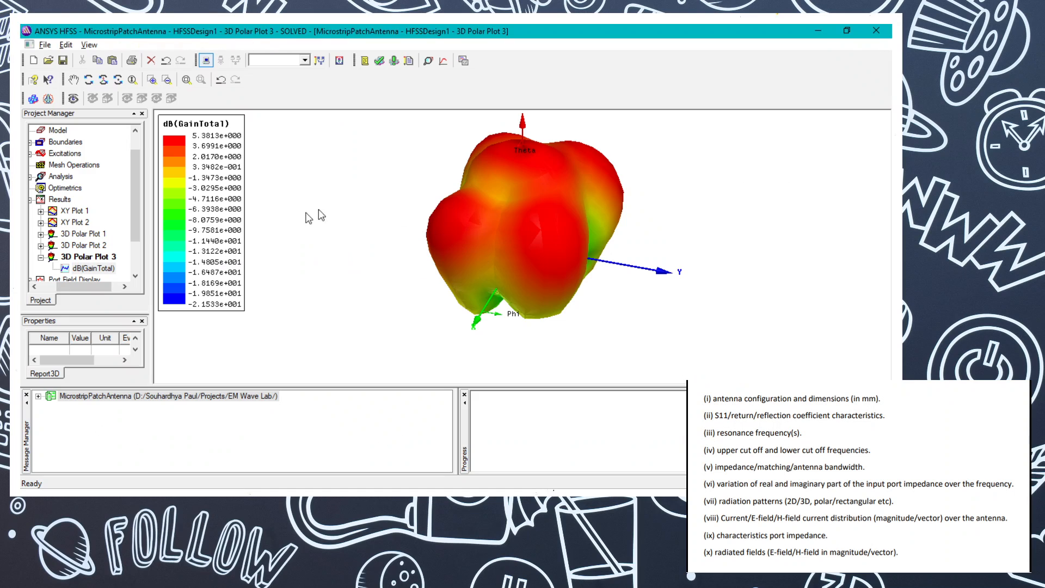
left_click(58, 200)
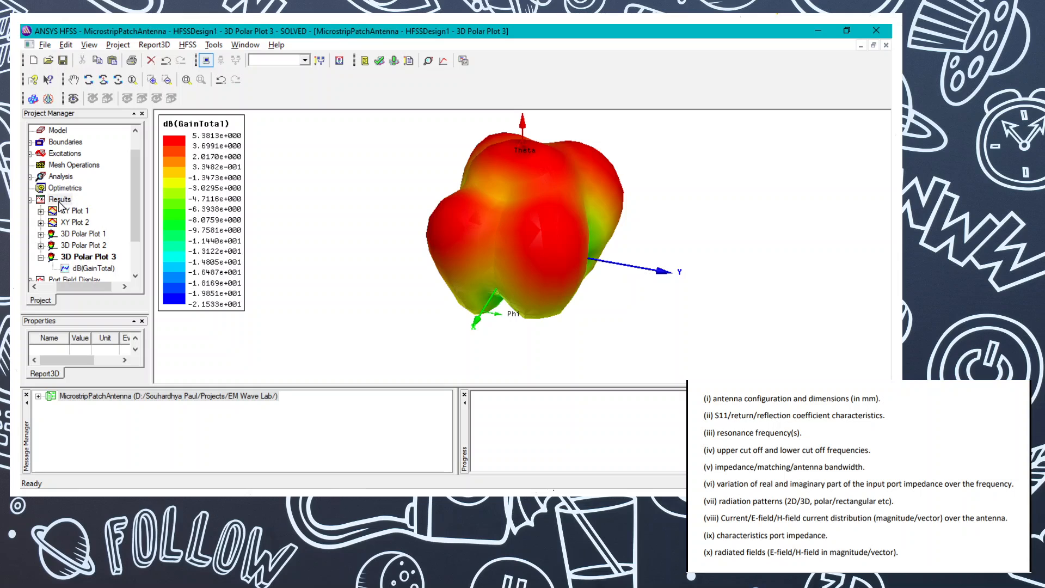
right_click(59, 203)
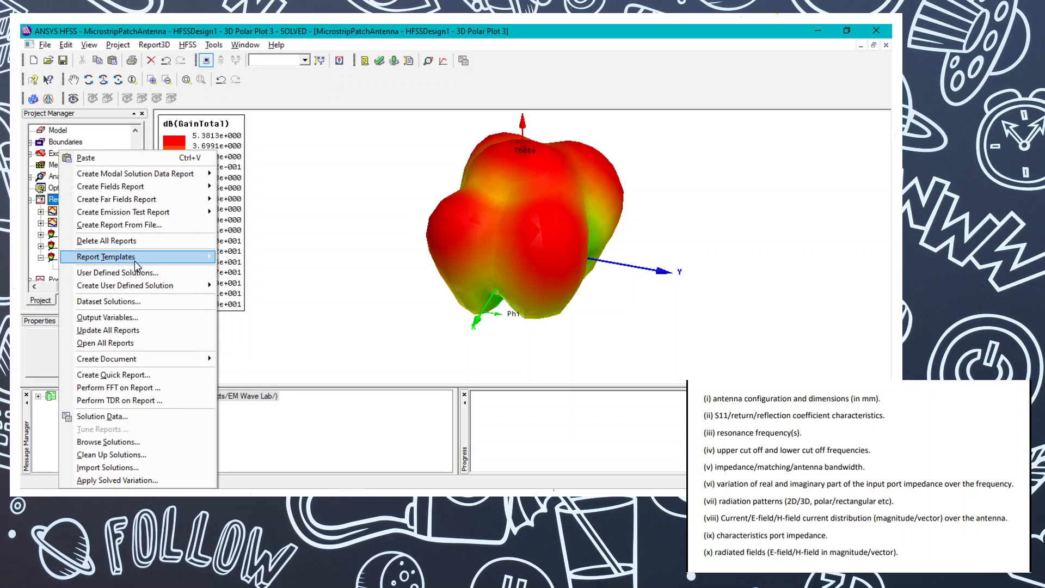
mouse_move(194, 203)
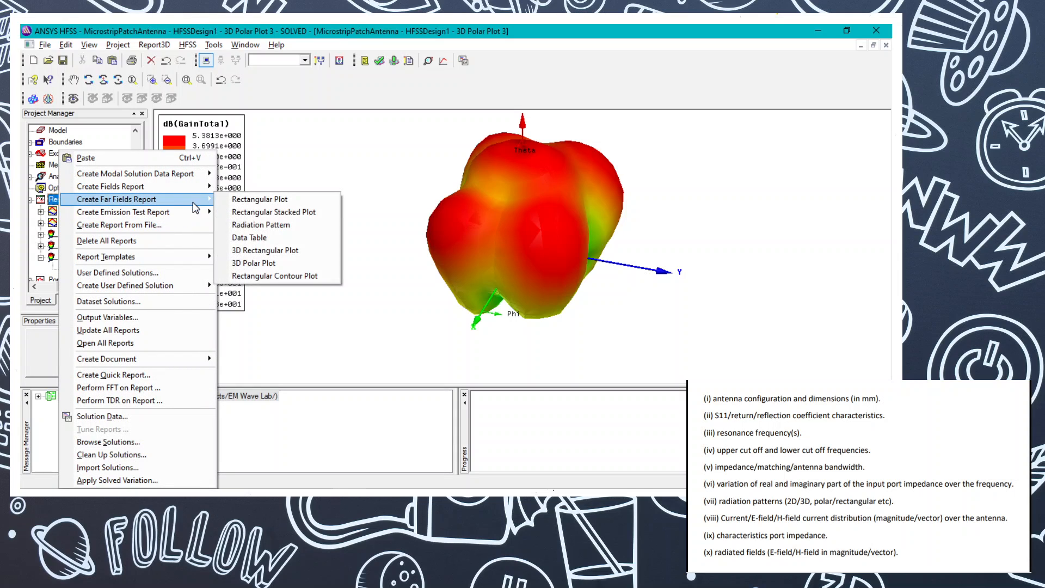
left_click(244, 199)
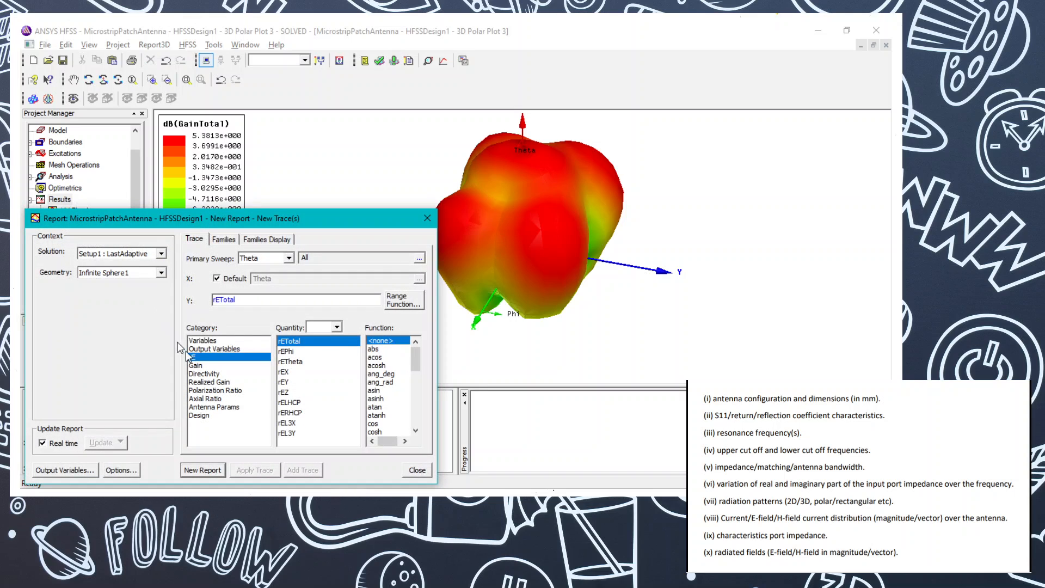
left_click(203, 365)
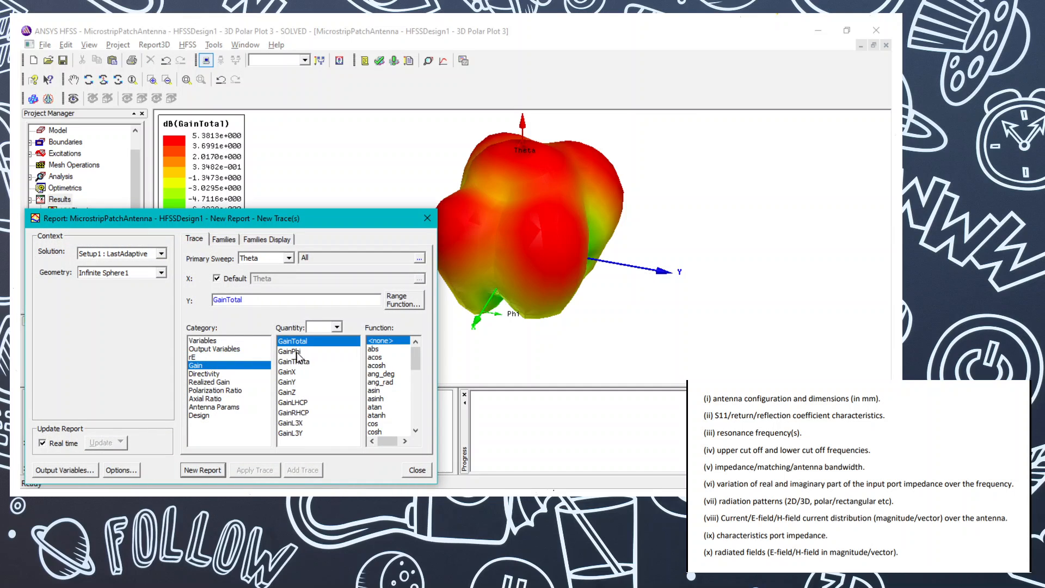
key("alt+Tab")
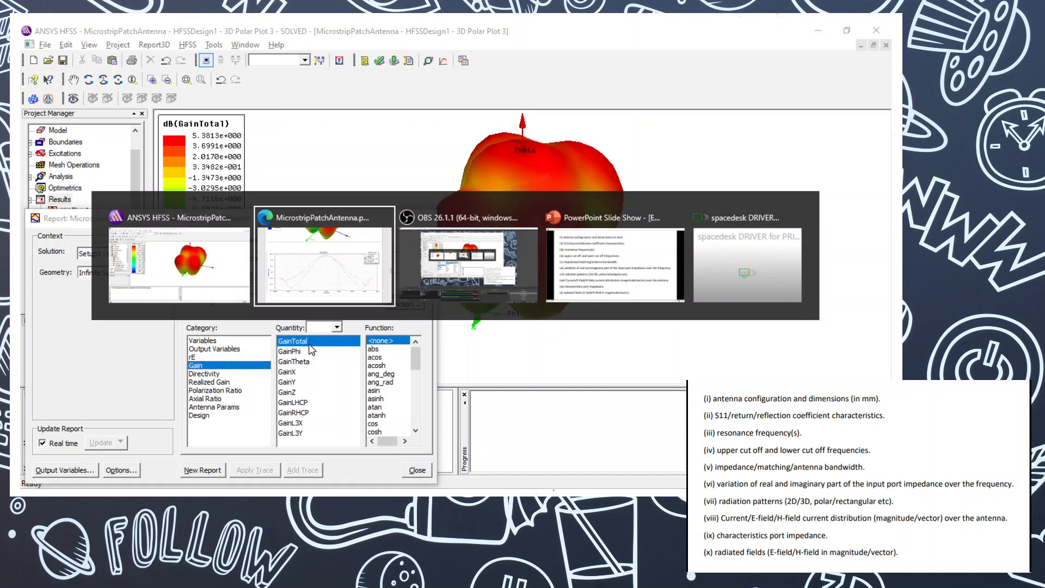
key("alt+Tab")
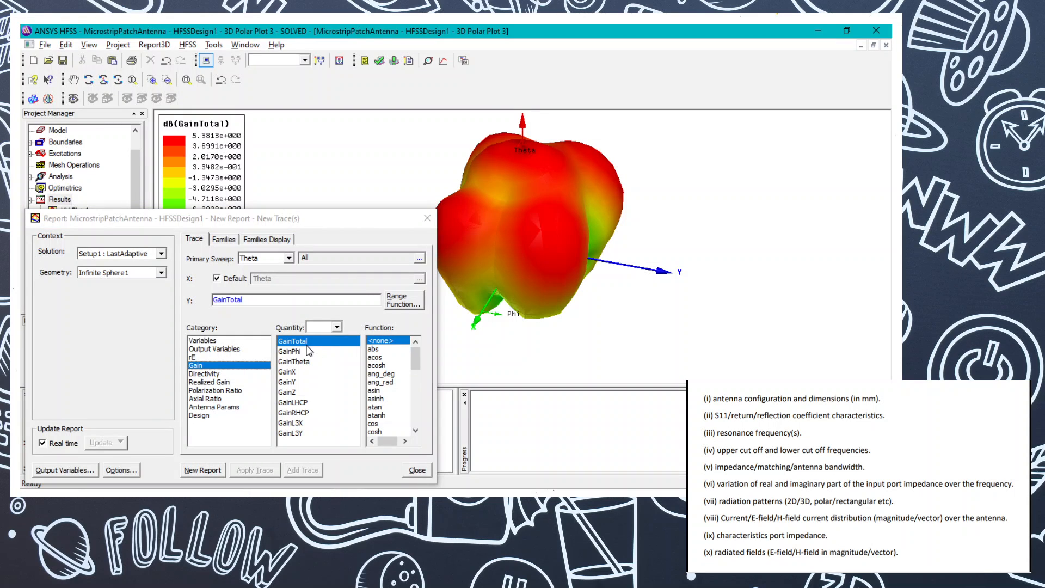
left_click(391, 382)
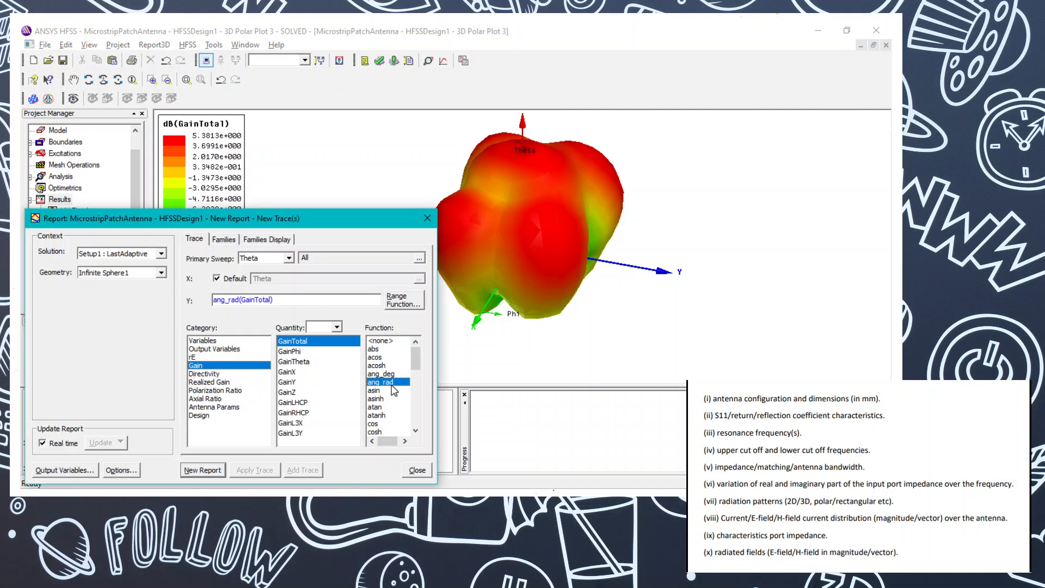
key("d")
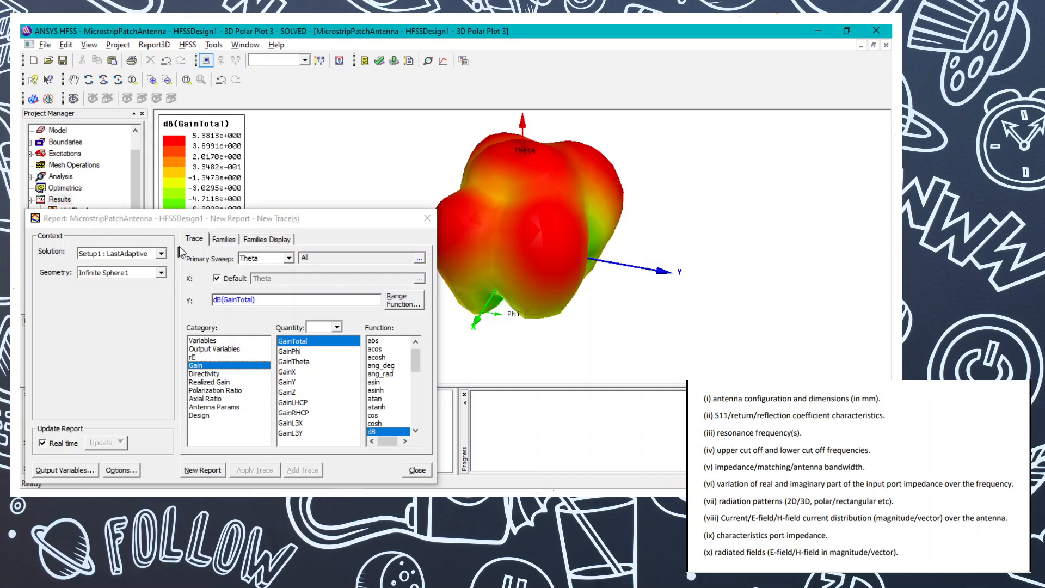
Step: Limit the Phi family values to 0deg and 90deg, then generate the dB(GainTotal) rectangular plot
left_click(222, 239)
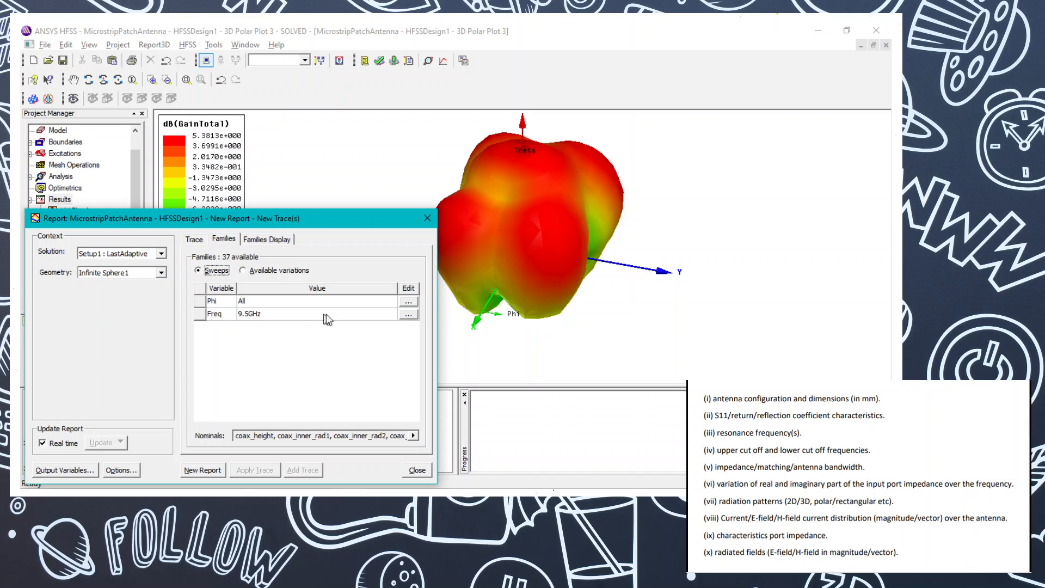
left_click(401, 300)
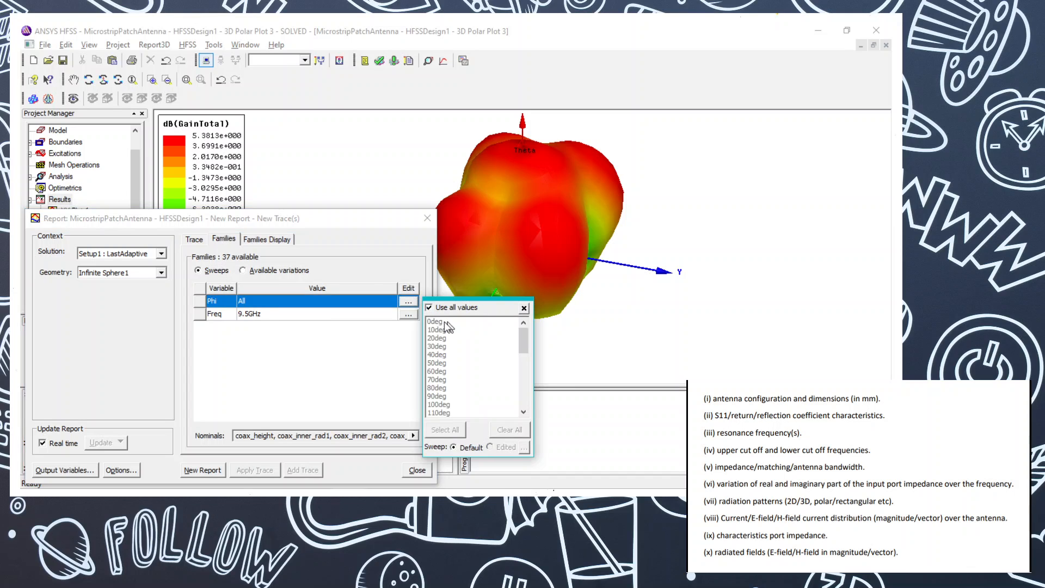
left_click(430, 308)
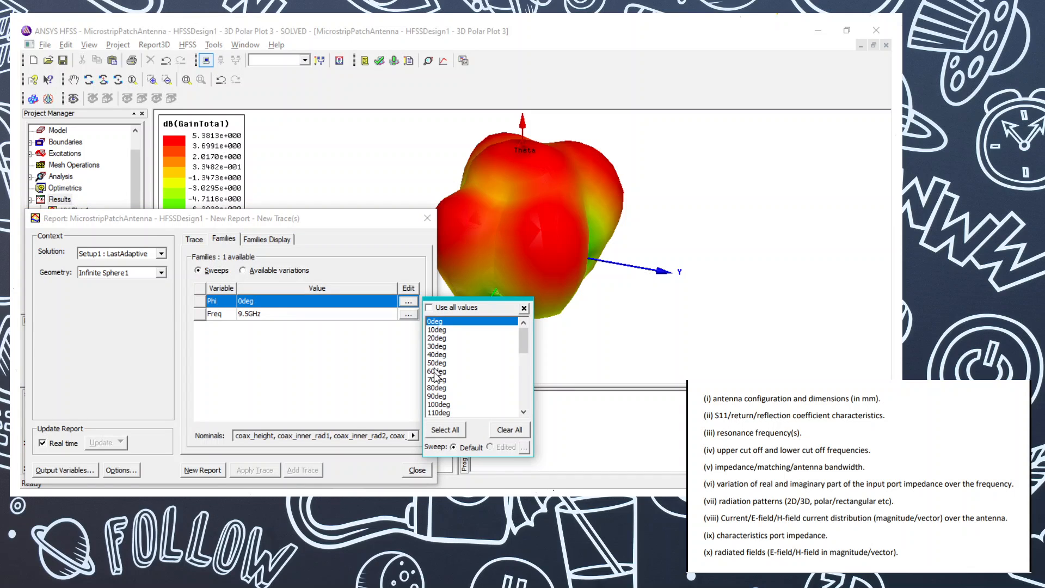
left_click(438, 396)
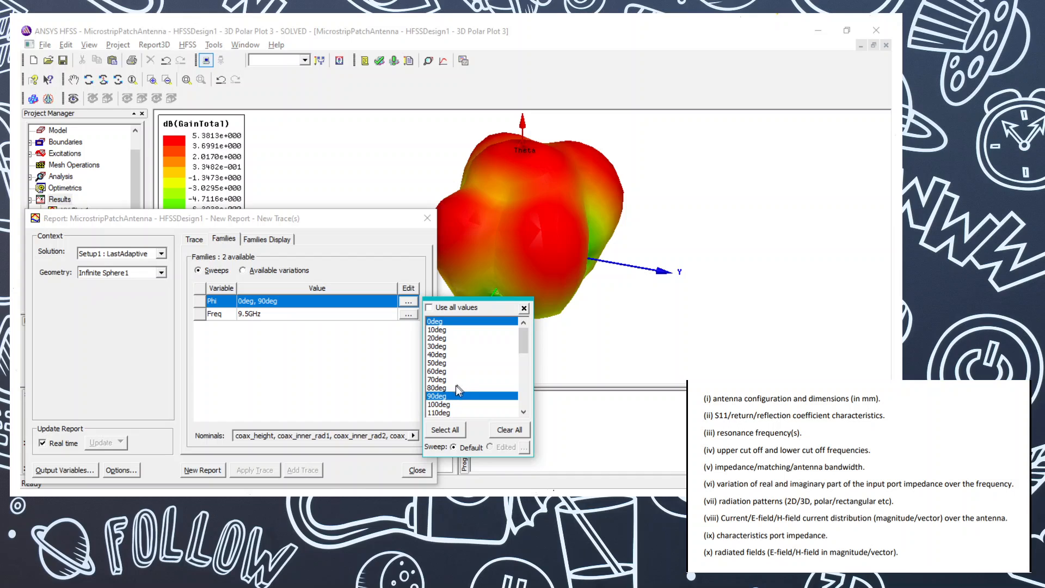
left_click(524, 308)
left_click(210, 470)
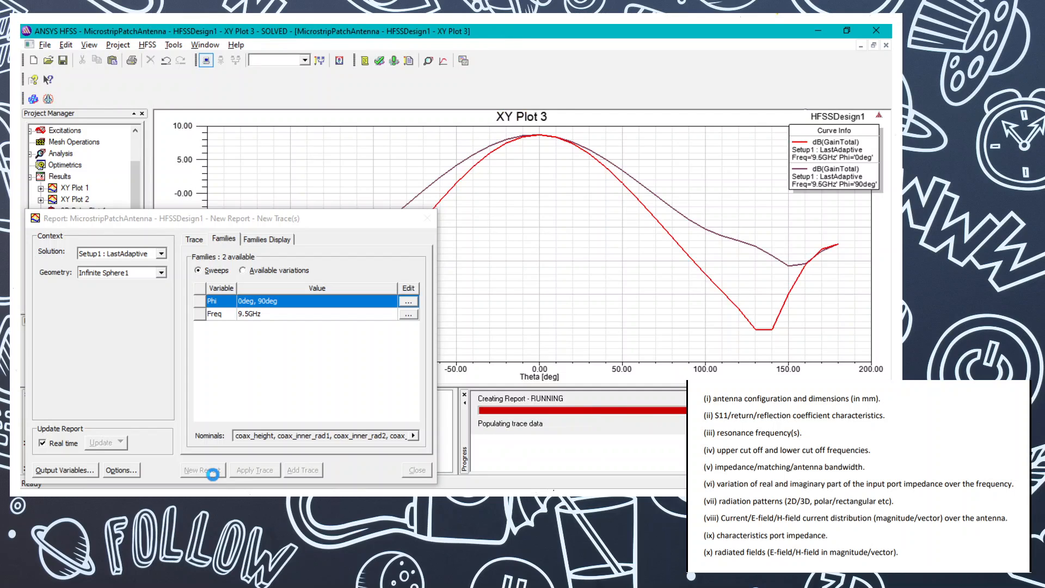
left_click(212, 473)
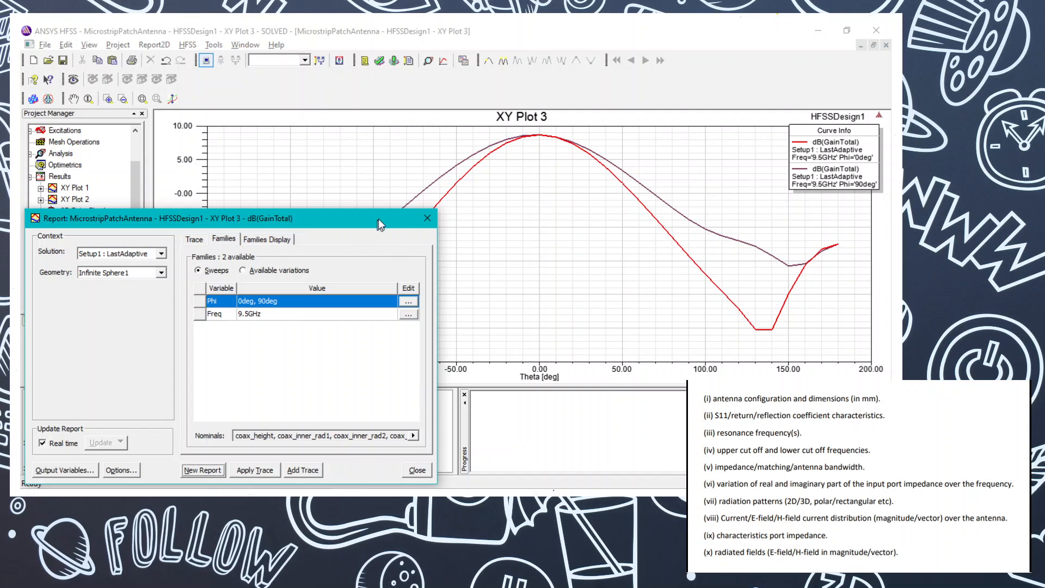
Step: Close the report setup and compare the rectangular gain plot with the PDF report, continuing to its polar Radiation Pattern 1
left_click(427, 218)
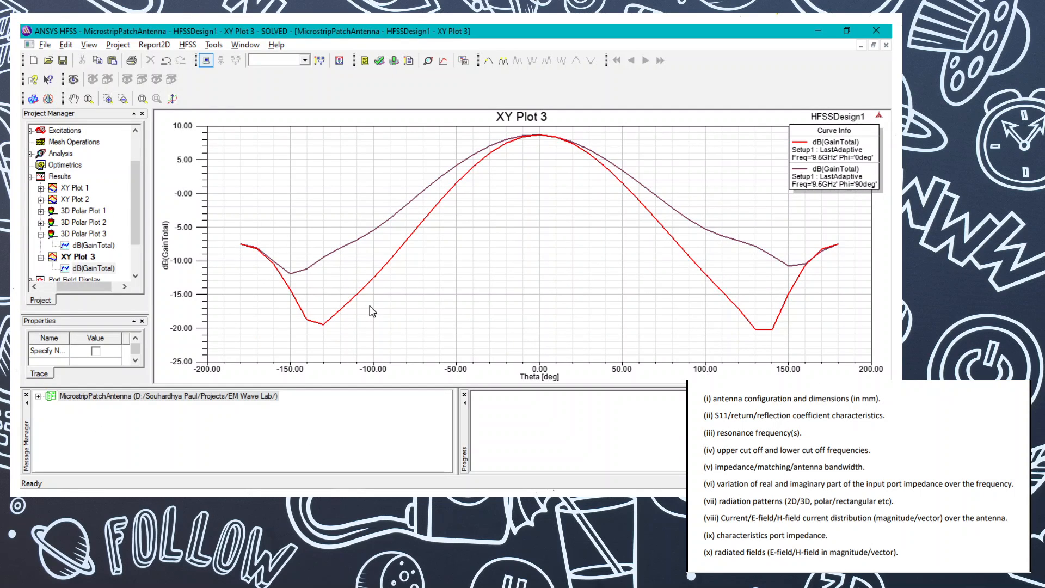
left_click(326, 243)
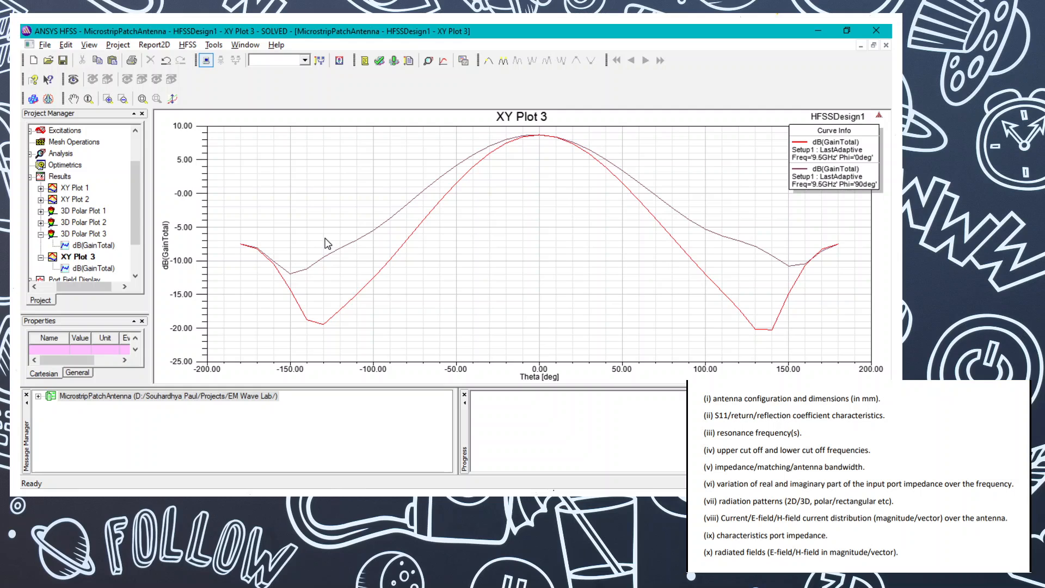
key("alt+Tab")
scroll(326, 244, "down", 5)
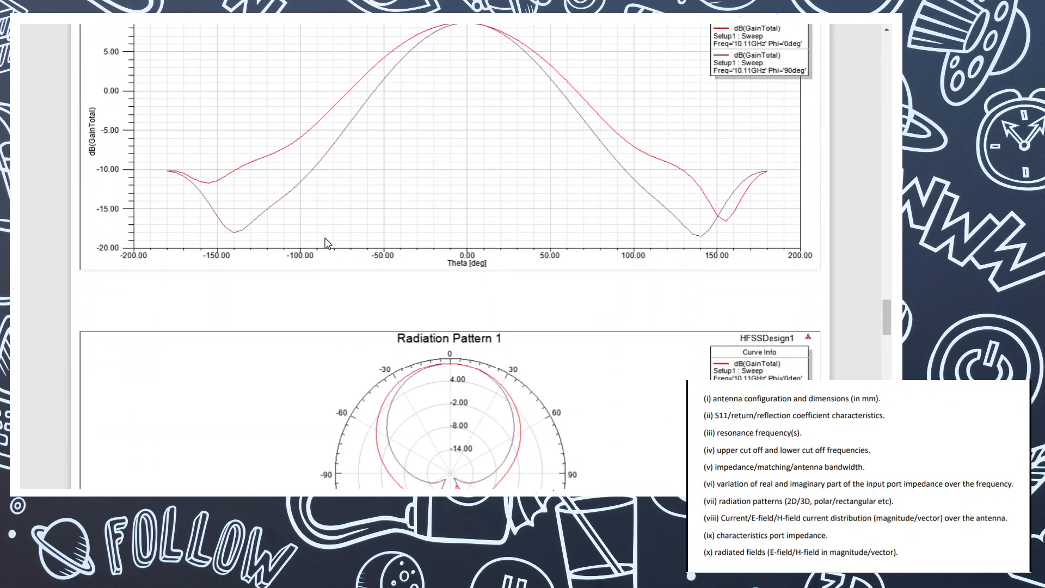
scroll(326, 244, "down", 4)
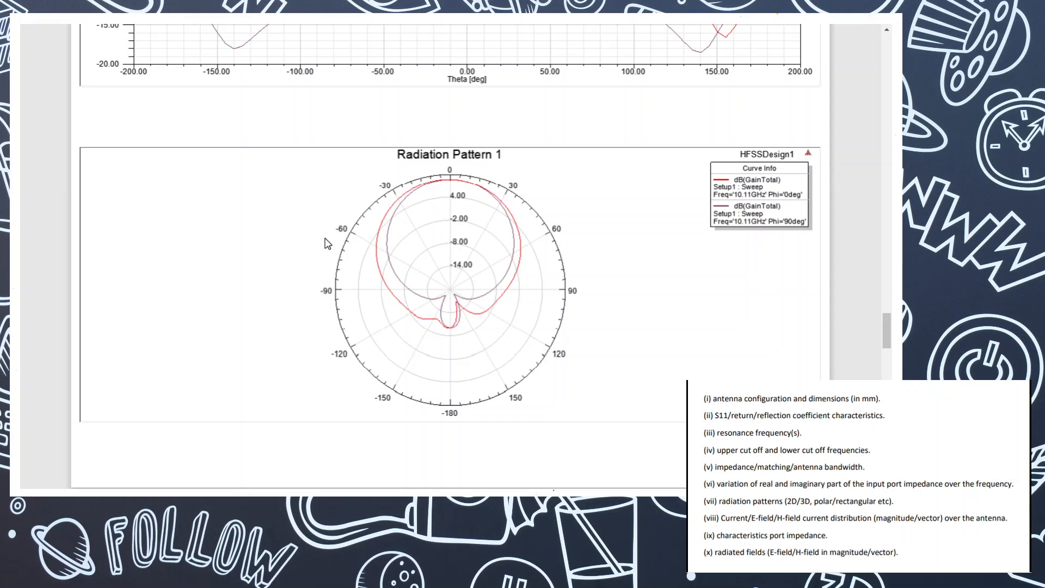
Step: Return to HFSS and start a far-field Radiation Pattern report using the Setup1 : Sweep solution and GainTotal in dB
key("alt+Tab")
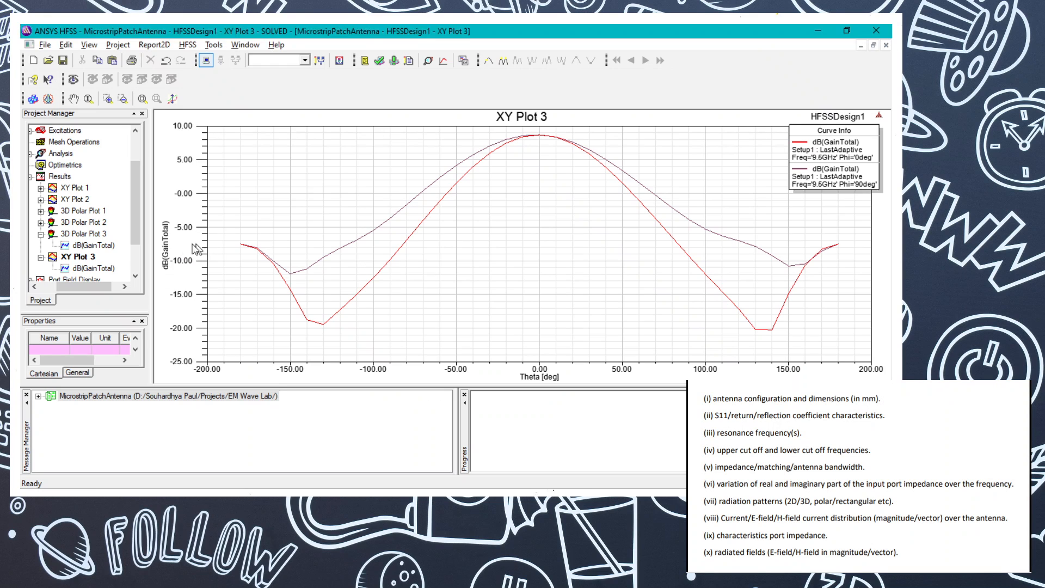
left_click(41, 234)
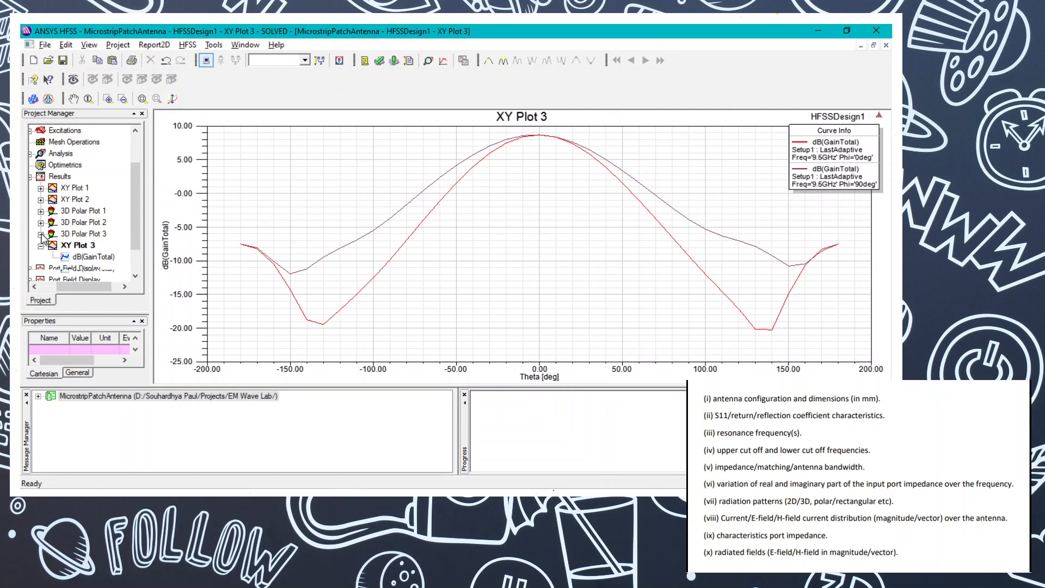
right_click(54, 176)
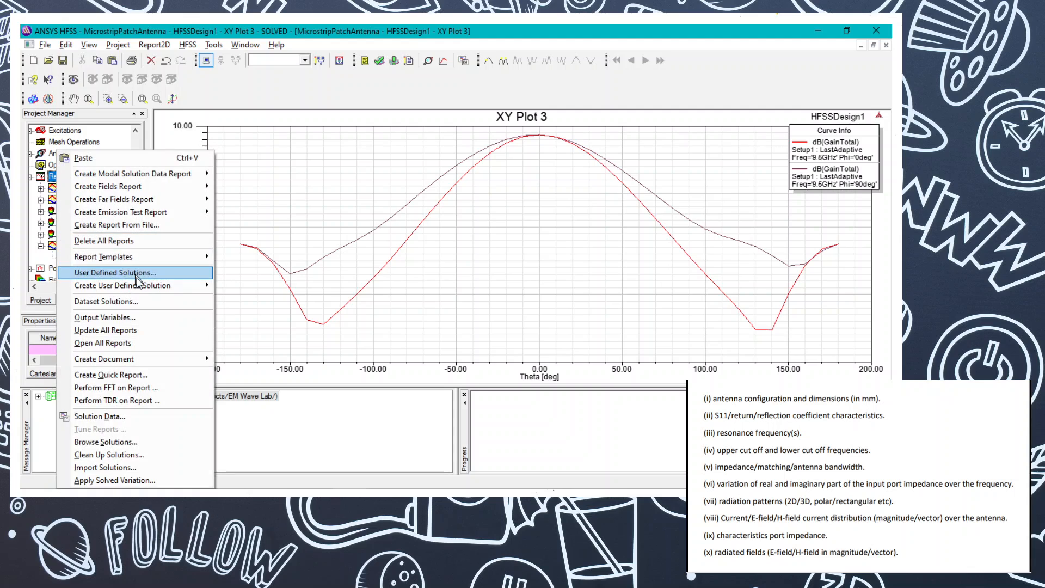
mouse_move(179, 199)
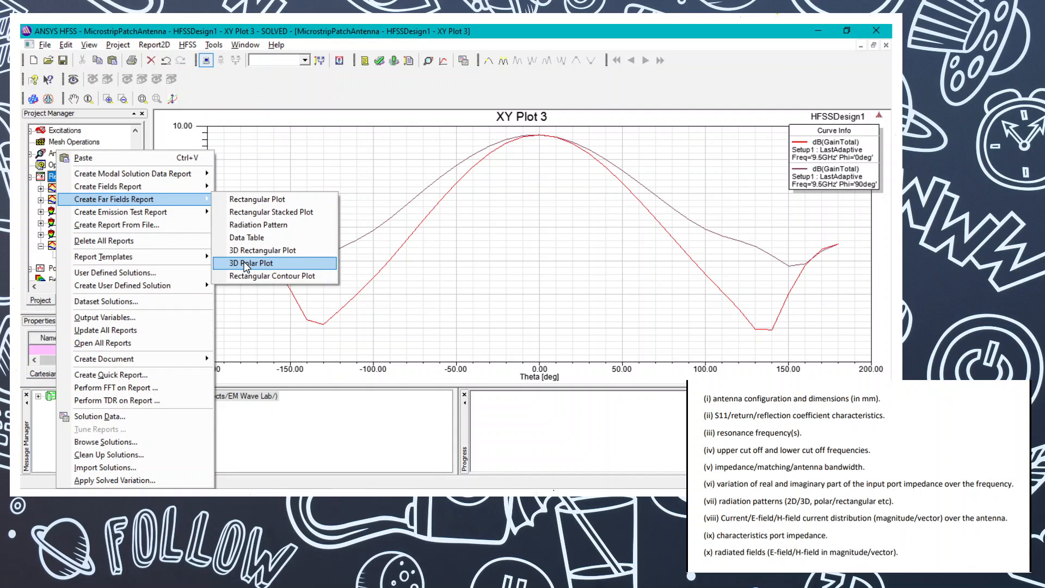
left_click(272, 224)
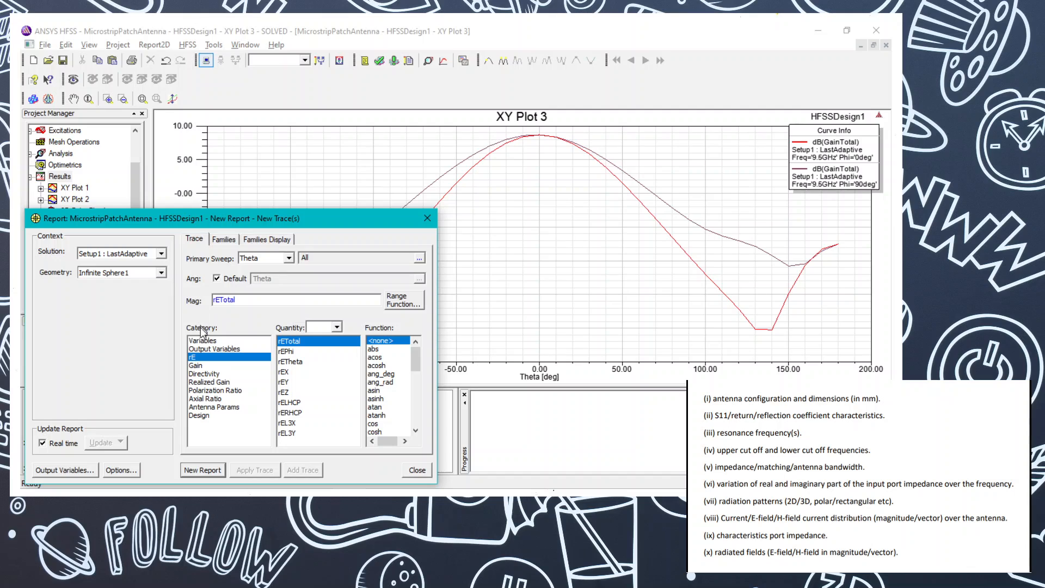
left_click(206, 365)
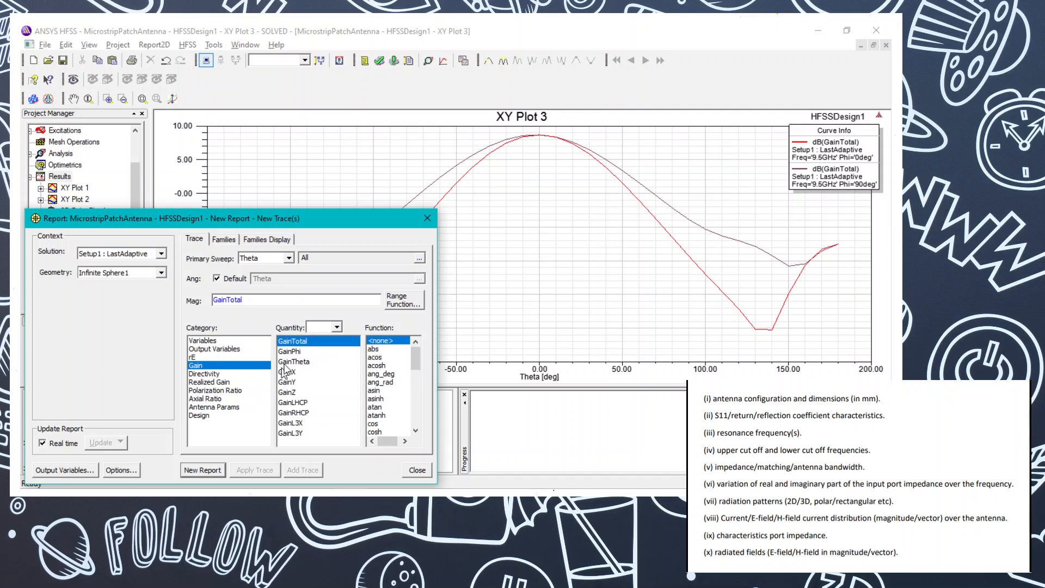
left_click(161, 253)
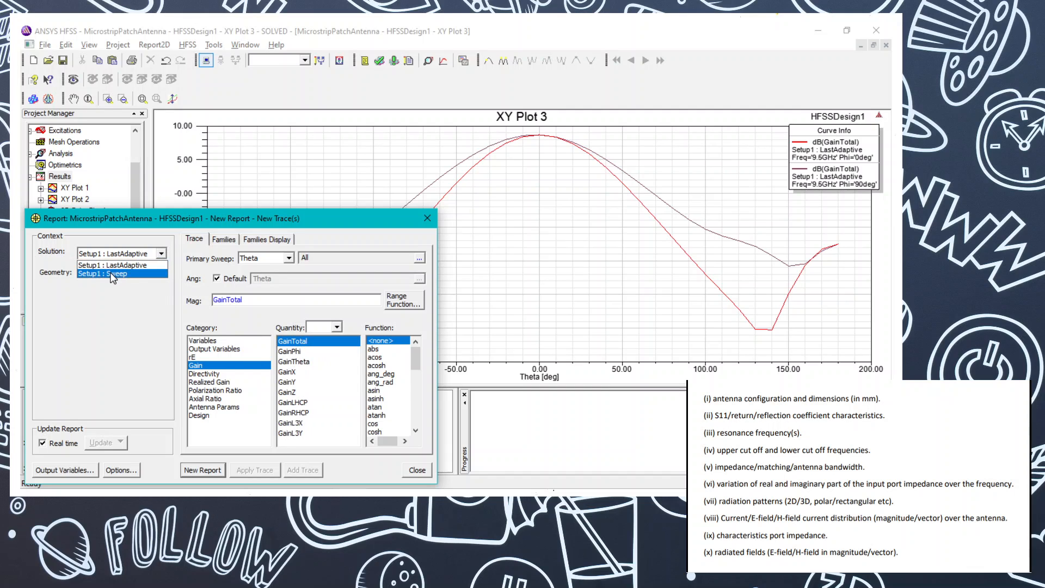
left_click(133, 269)
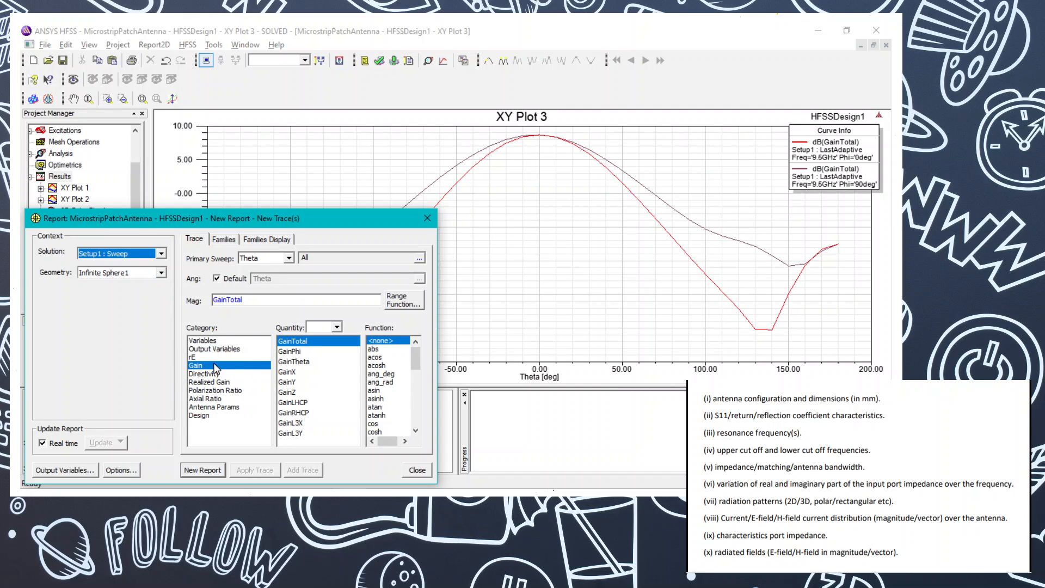
scroll(389, 418, "down", 1)
left_click(387, 431)
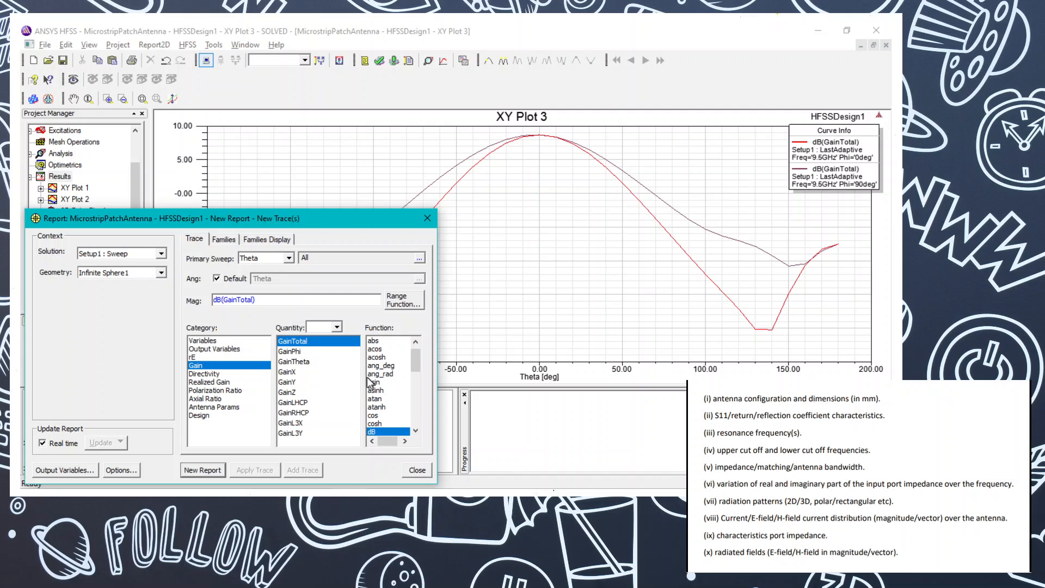
Step: Limit the Phi family values of the radiation pattern report to 0deg and 90deg
left_click(227, 242)
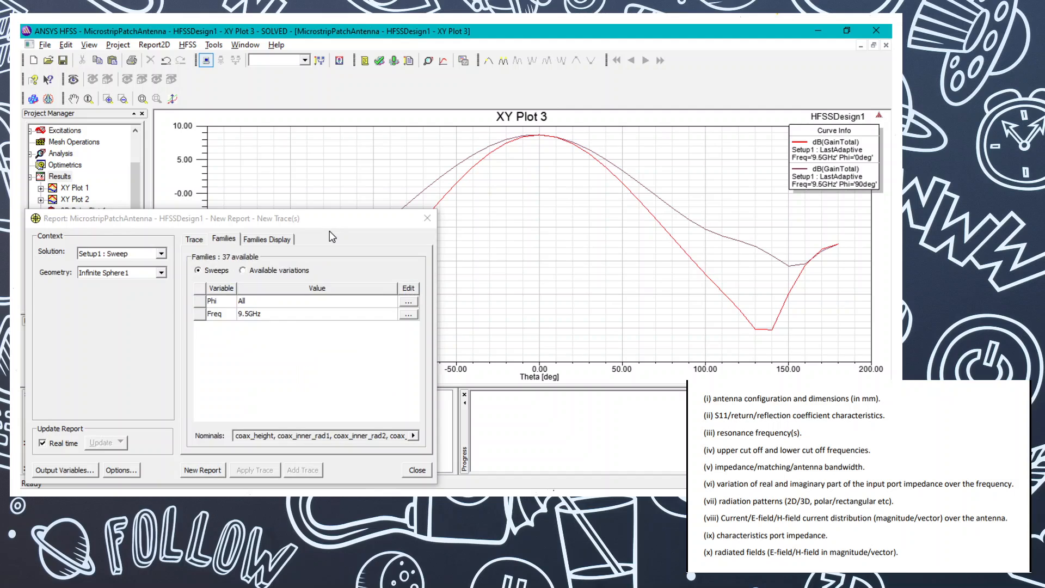
left_click(406, 301)
left_click(429, 307)
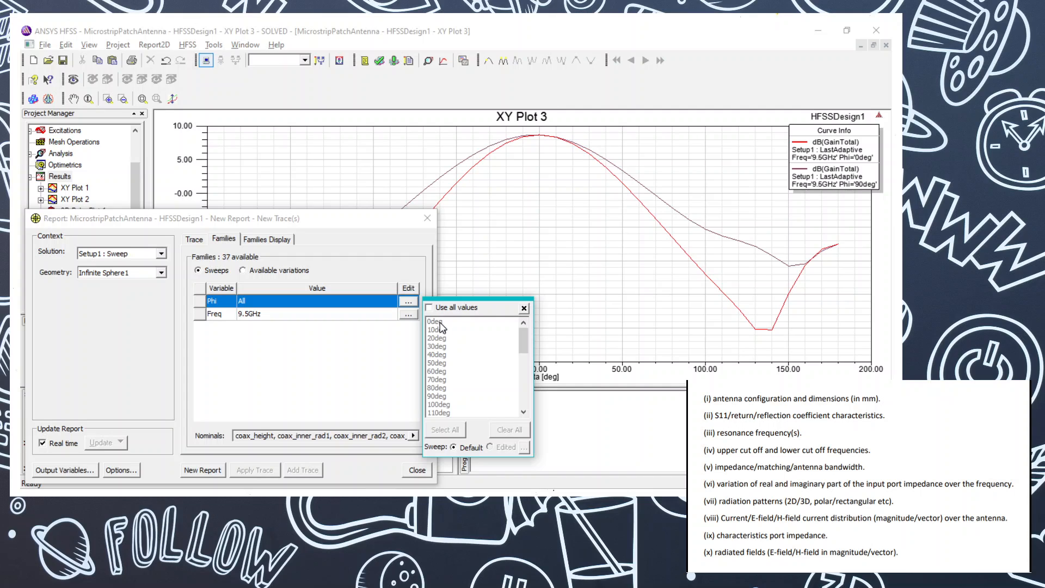
left_click(439, 321)
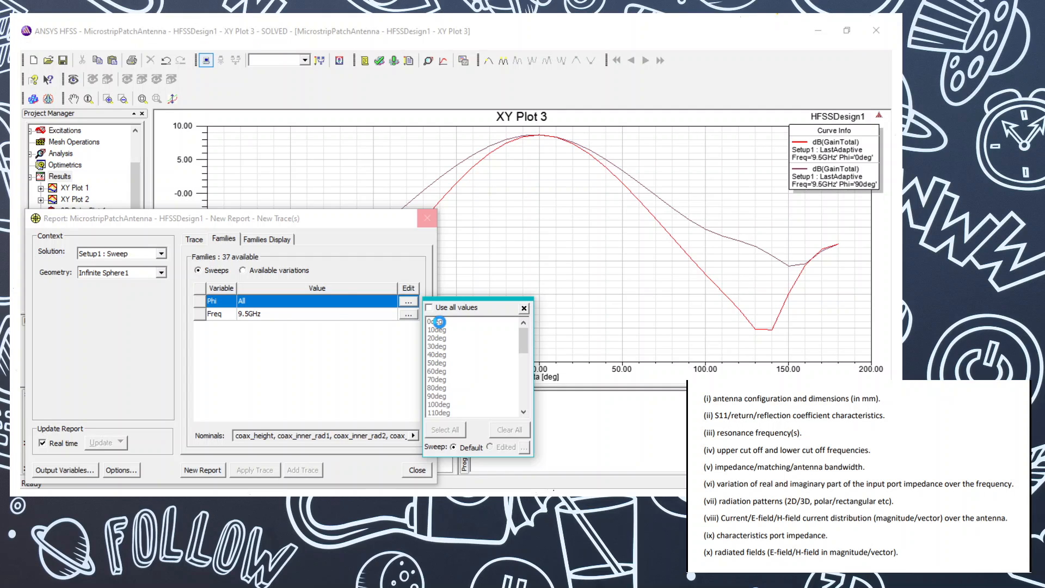
left_click(408, 301)
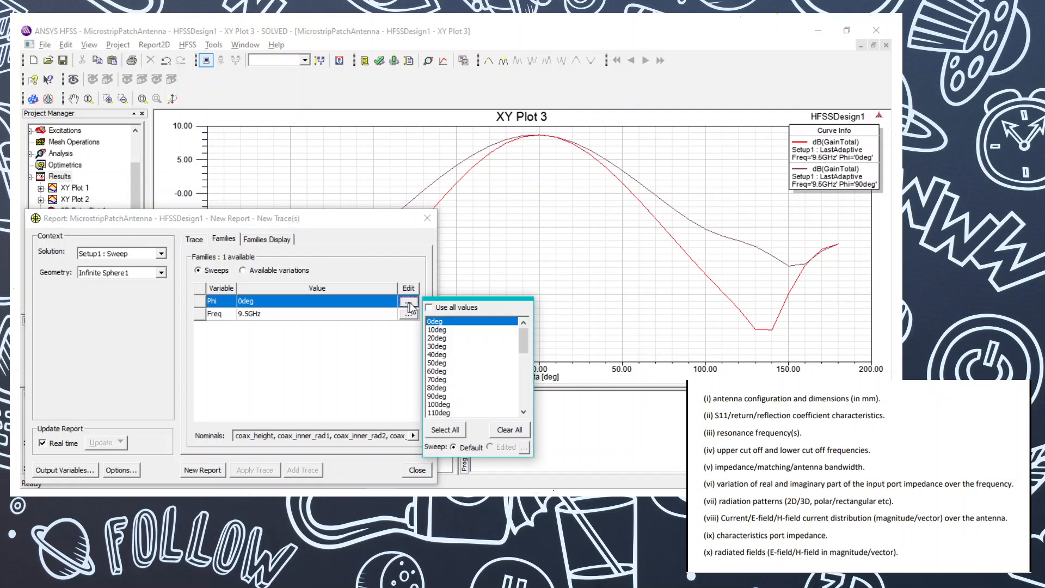
left_click(439, 396, "ctrl")
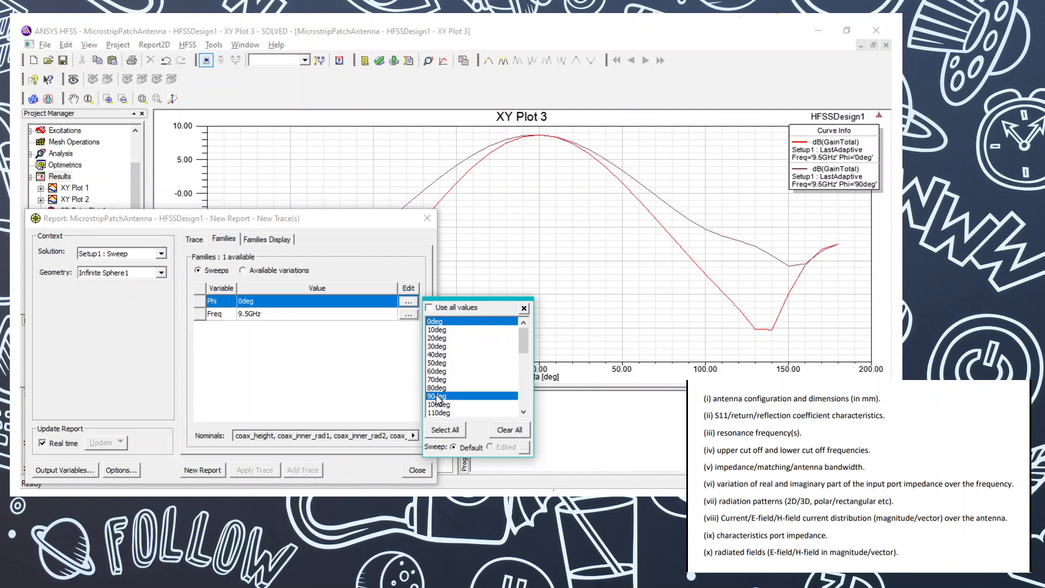
left_click(525, 310)
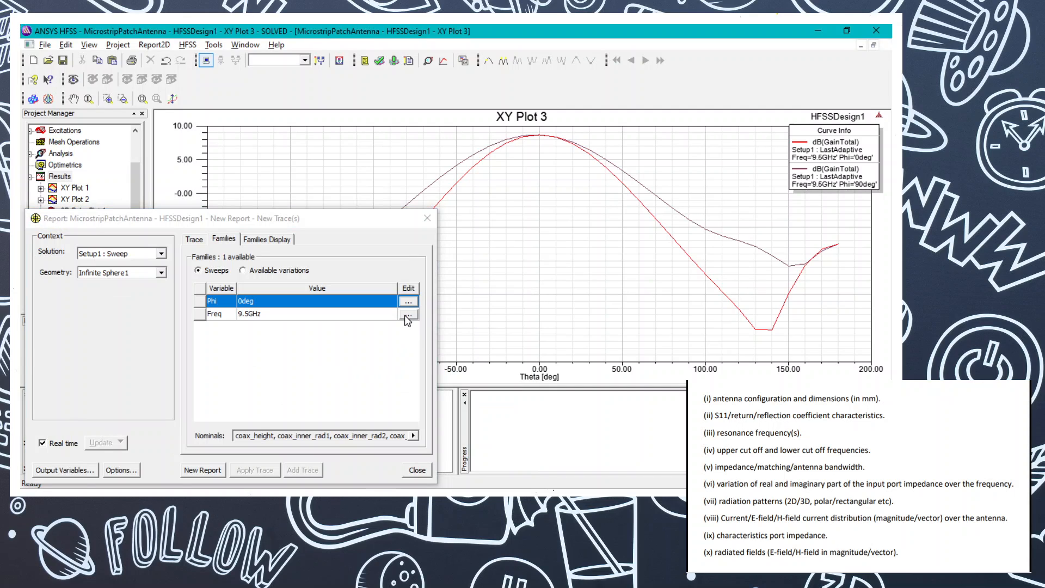
Step: Set the Freq family value of the radiation pattern report to 10.14GHz
left_click(407, 314)
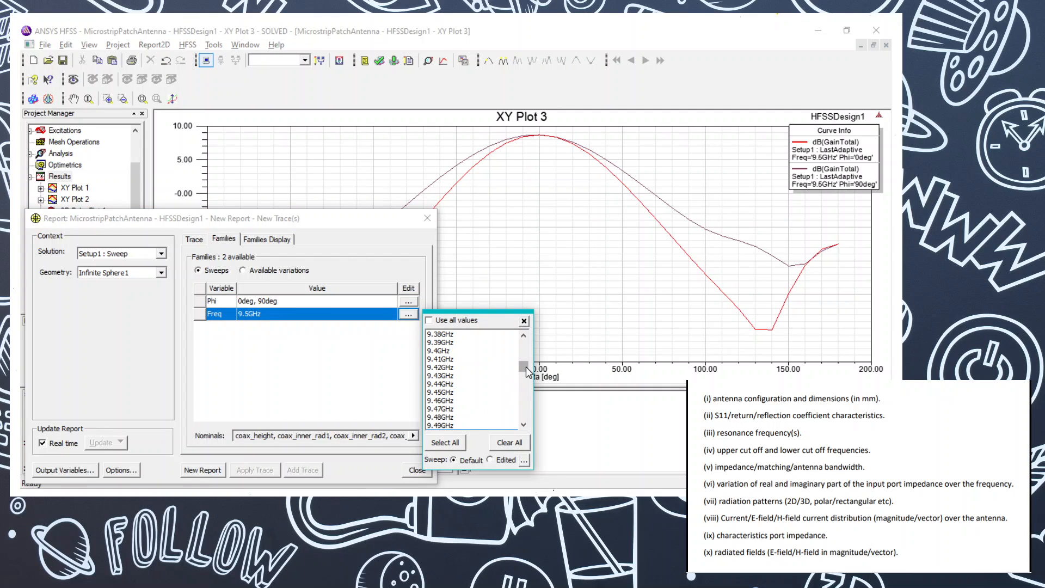
left_click_drag(526, 367, 525, 383)
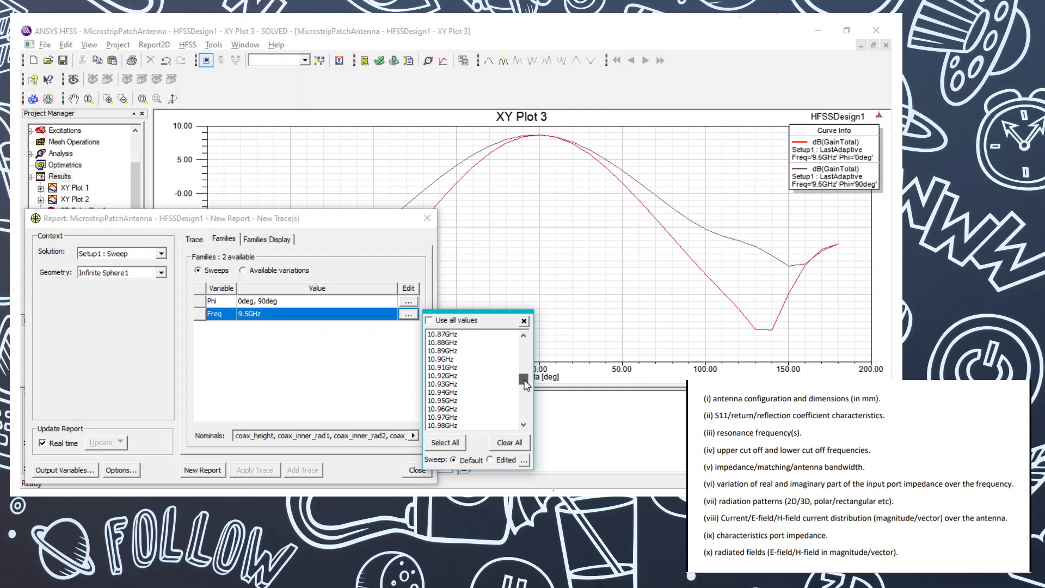
left_click(525, 423)
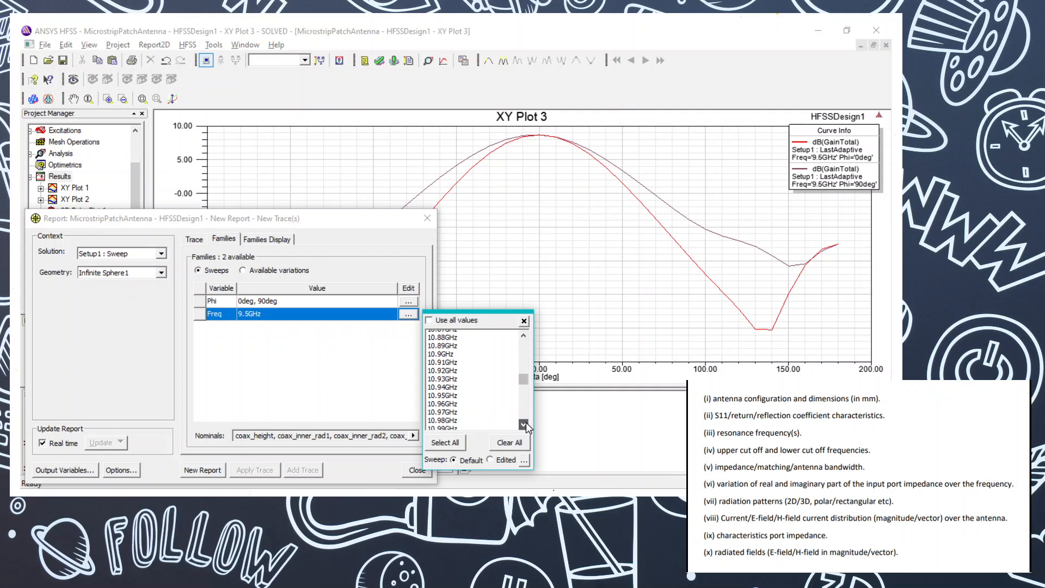
left_click(526, 423)
left_click(526, 423)
left_click(525, 423)
left_click(526, 336)
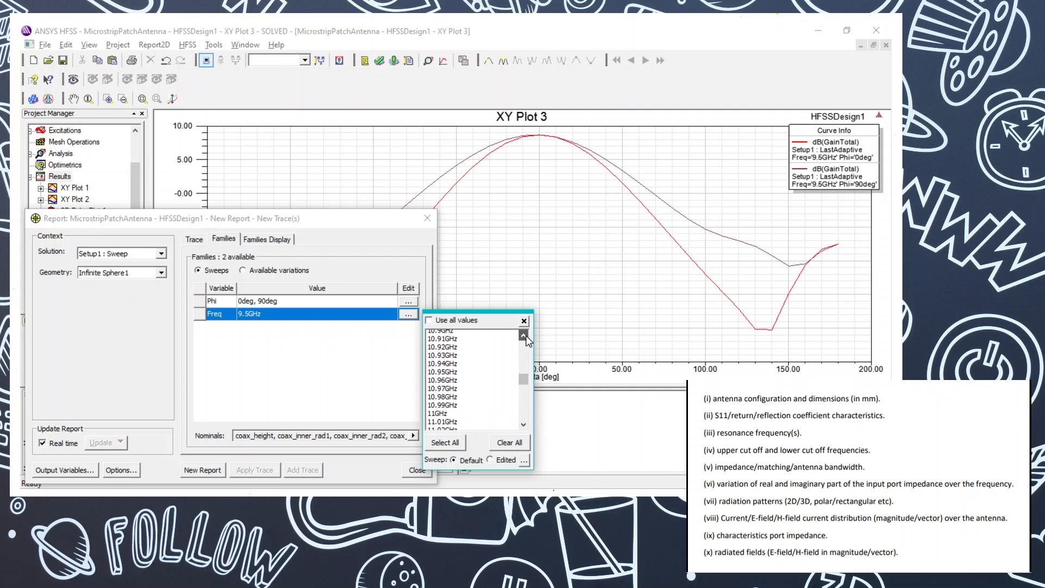
left_click(526, 336)
left_click(525, 335)
left_click(526, 335)
left_click(525, 335)
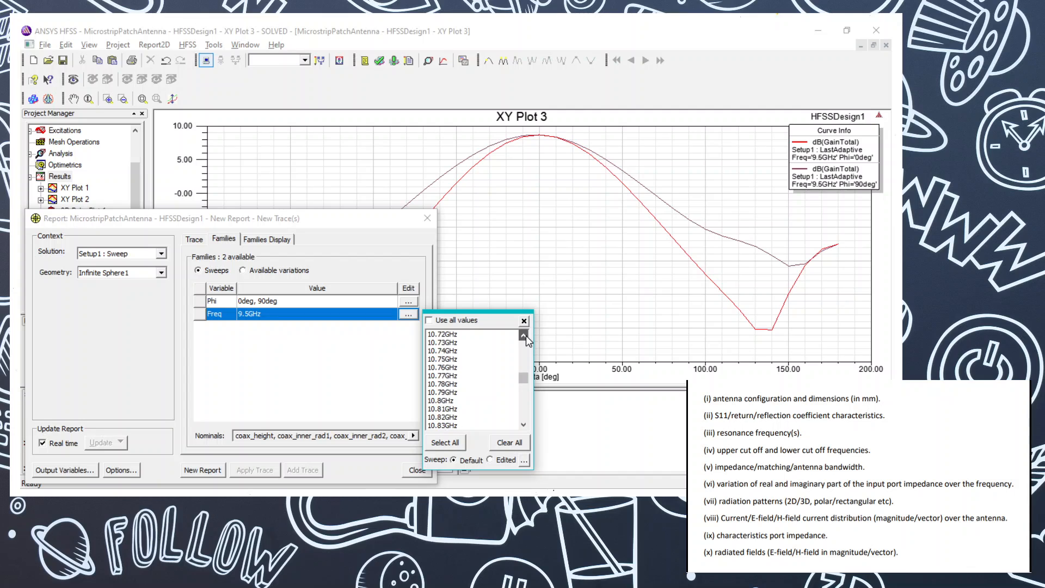
left_click(526, 335)
left_click(525, 336)
left_click(526, 335)
left_click(525, 335)
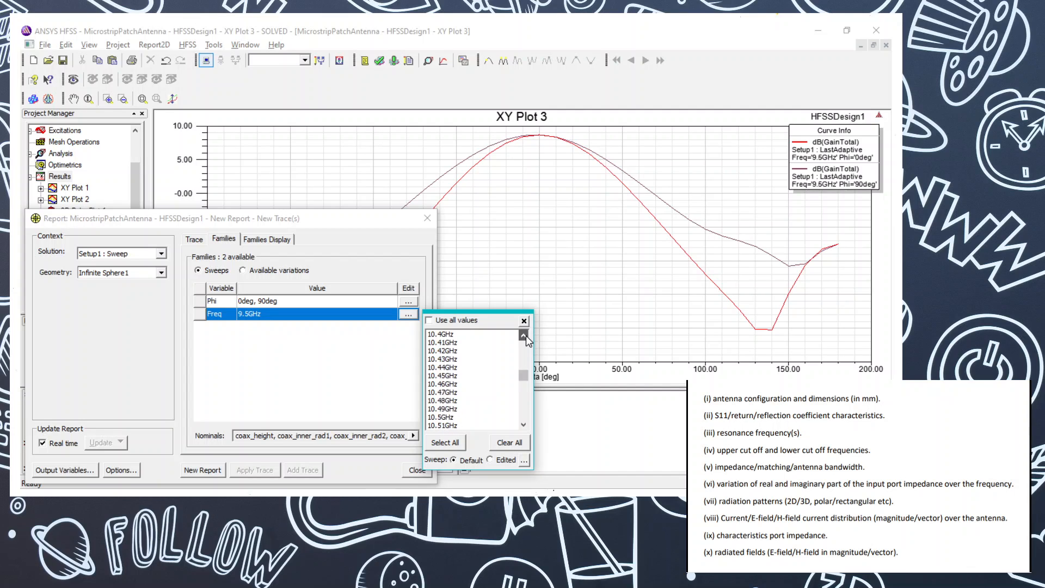
left_click(526, 336)
left_click(526, 336)
left_click(526, 335)
left_click(526, 335)
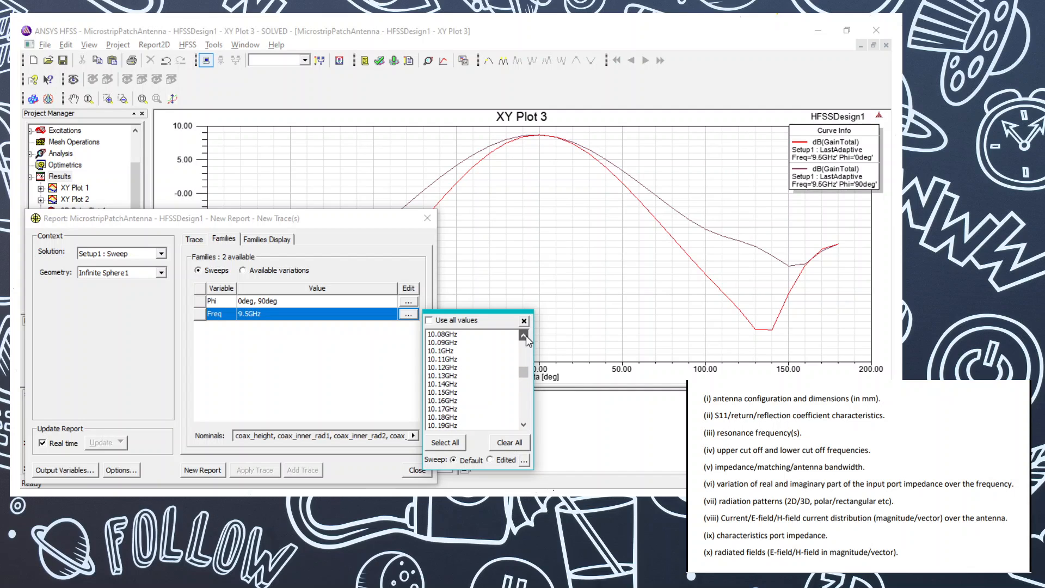
left_click(526, 335)
left_click(448, 384)
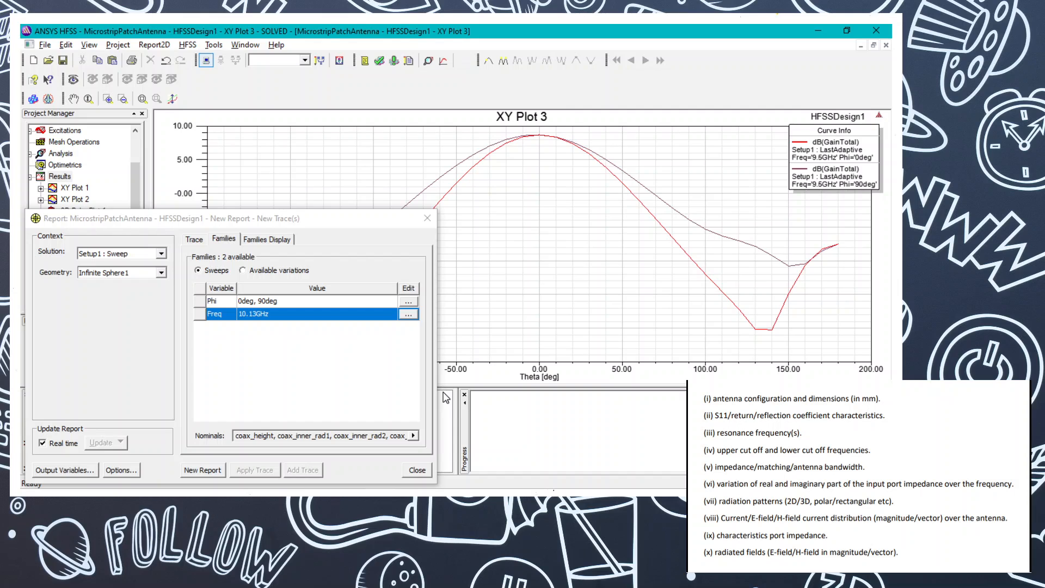
left_click(408, 314)
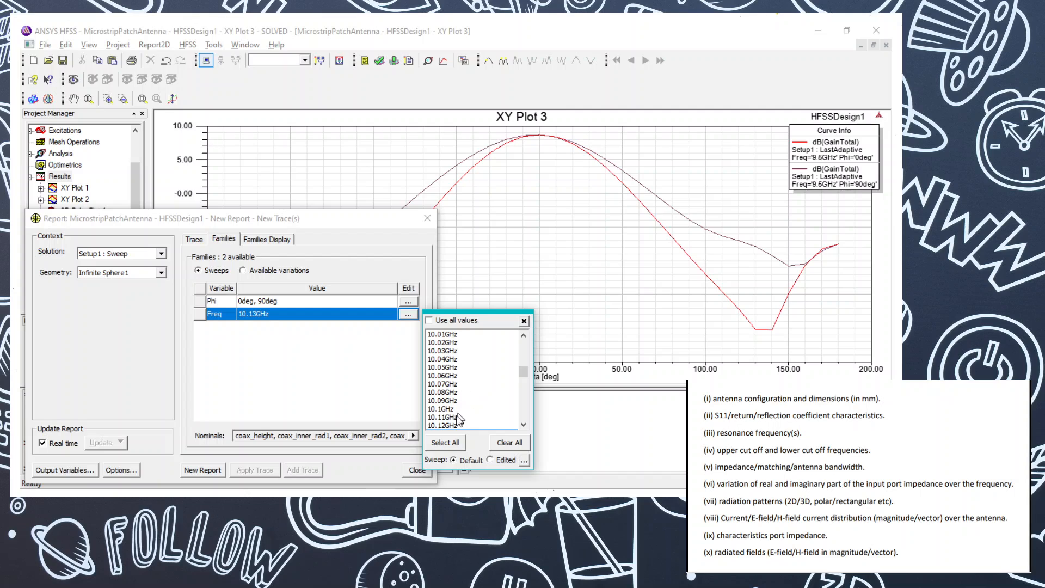
scroll(460, 420, "down", 4)
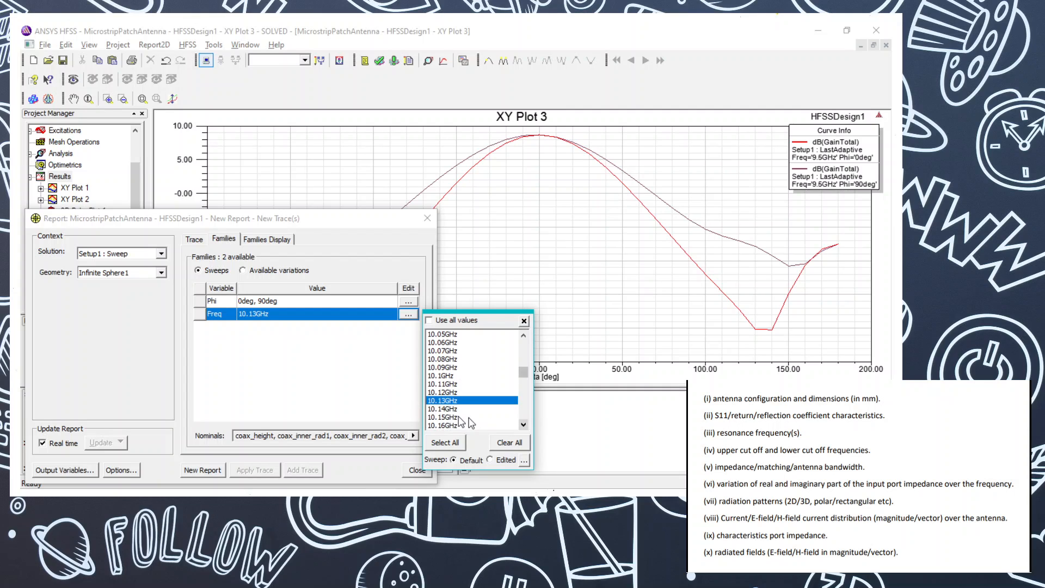
left_click(442, 409)
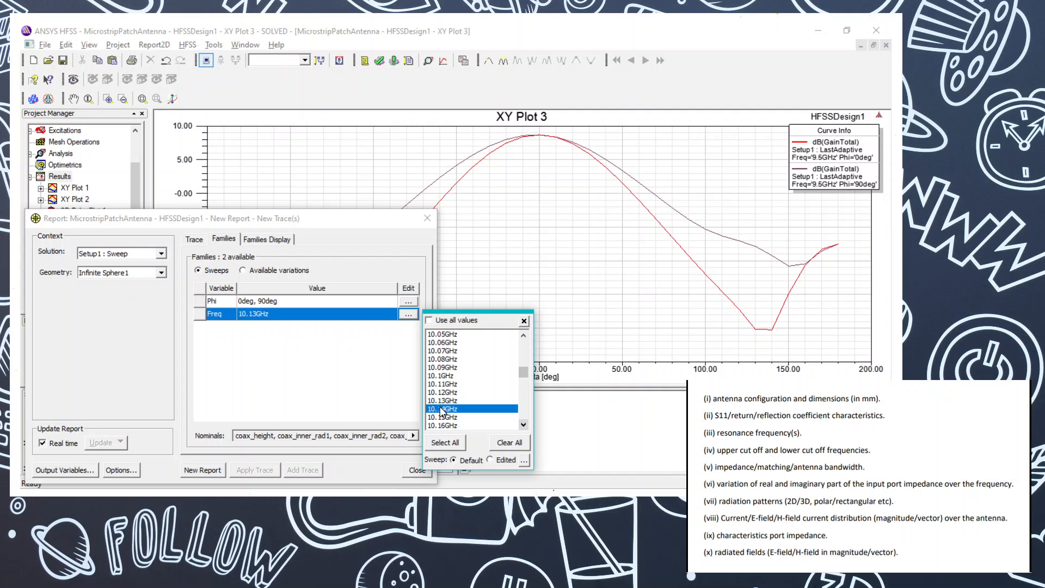
left_click(439, 406)
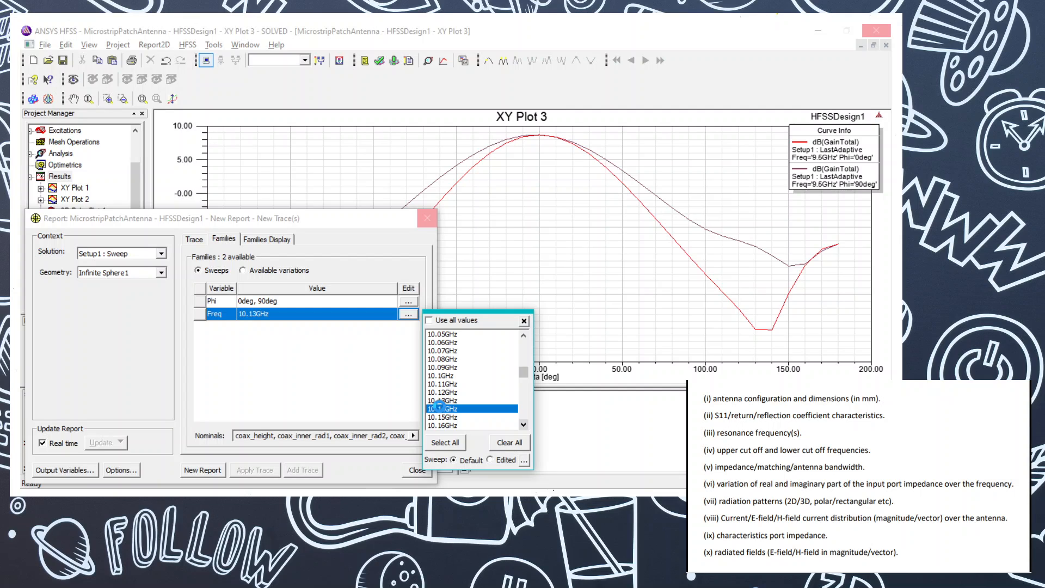
left_click(404, 382)
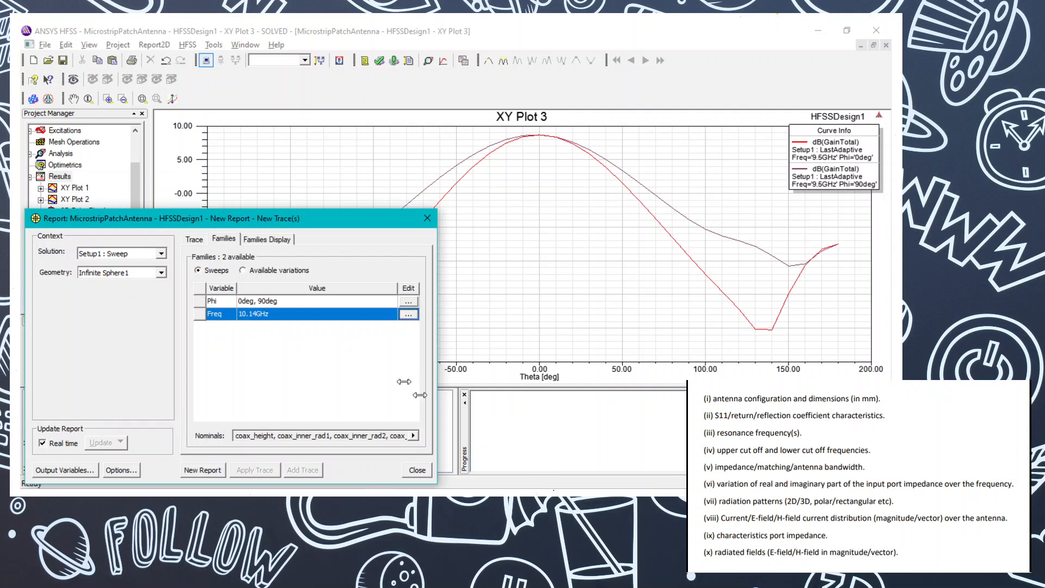
Step: Generate the polar dB(GainTotal) radiation pattern report and switch to the PDF report's Radiation Pattern 1 for comparison
left_click(189, 469)
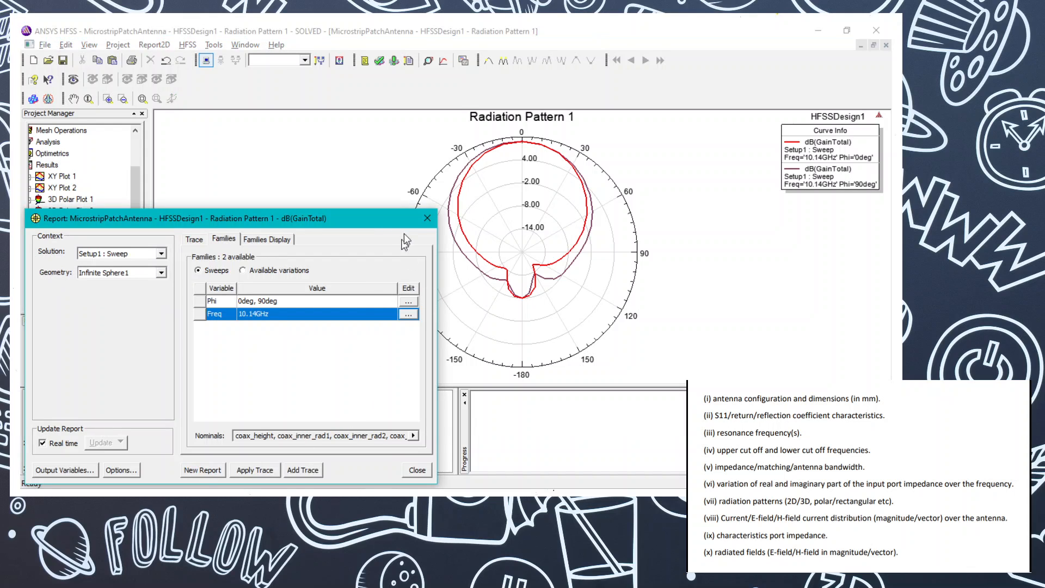
left_click(427, 218)
left_click(331, 245)
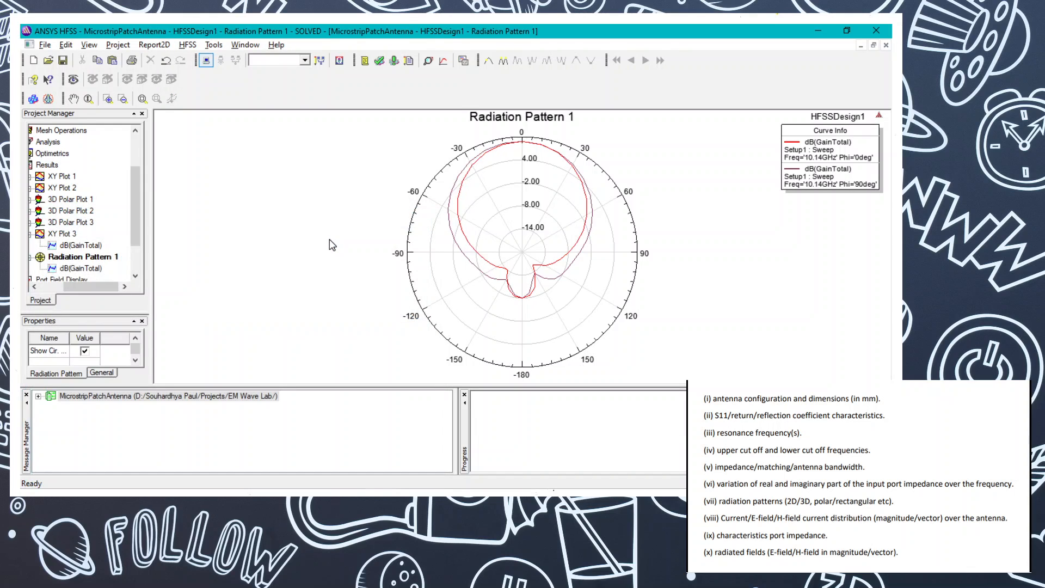
key("alt+Tab")
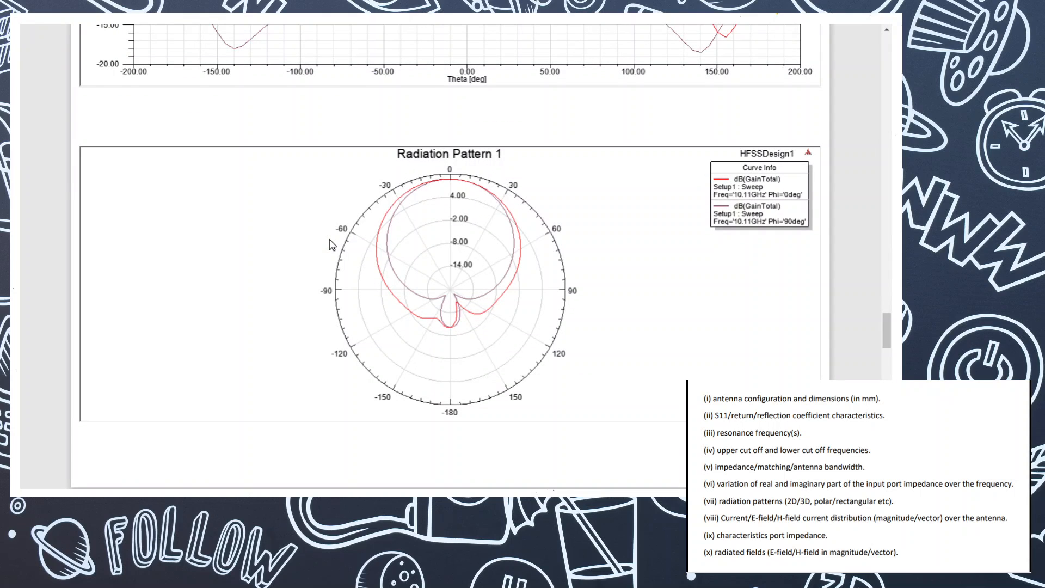
Step: Examine the GainPhi and GainTheta traces of XY Plot 4 in the PDF report and return to HFSS
scroll(330, 241, "down", 7)
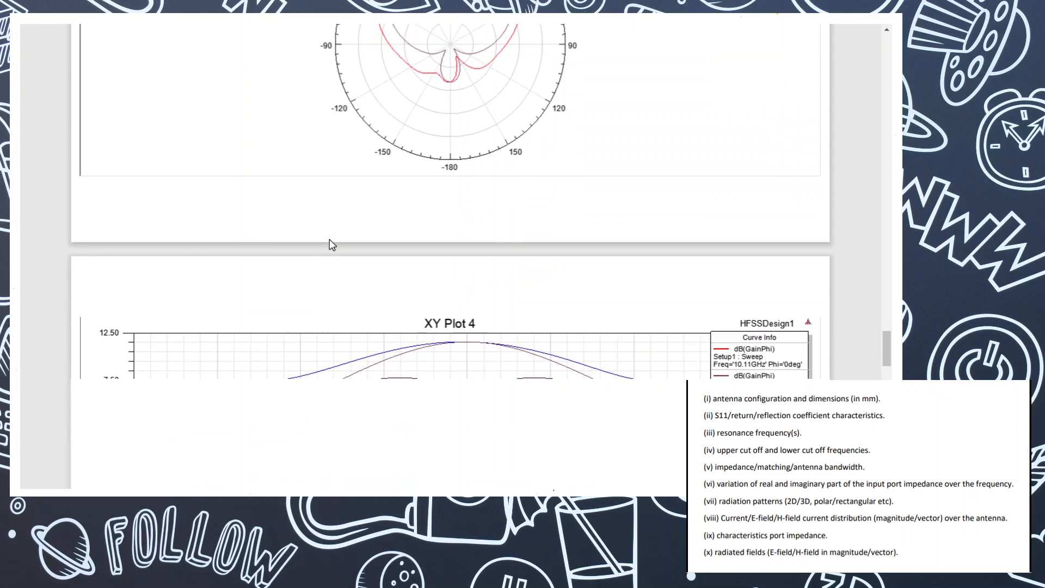
key("alt+Tab")
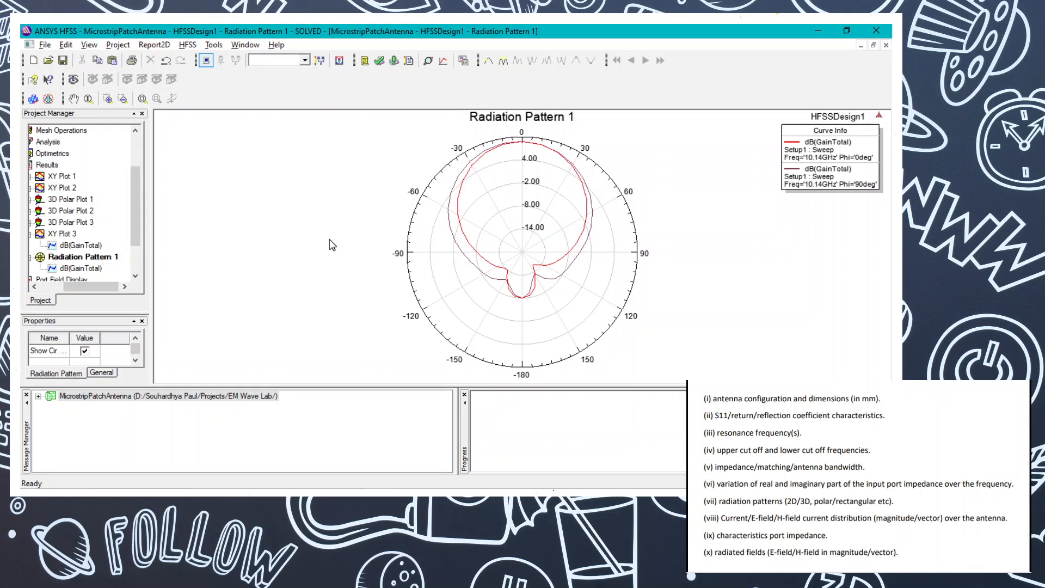
key("alt+Tab")
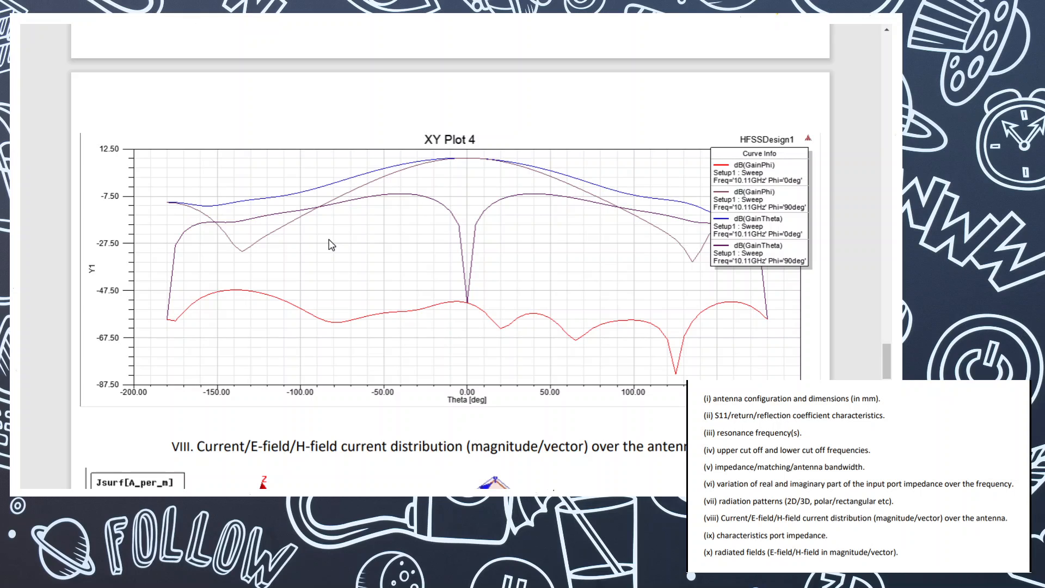
key("alt+Tab")
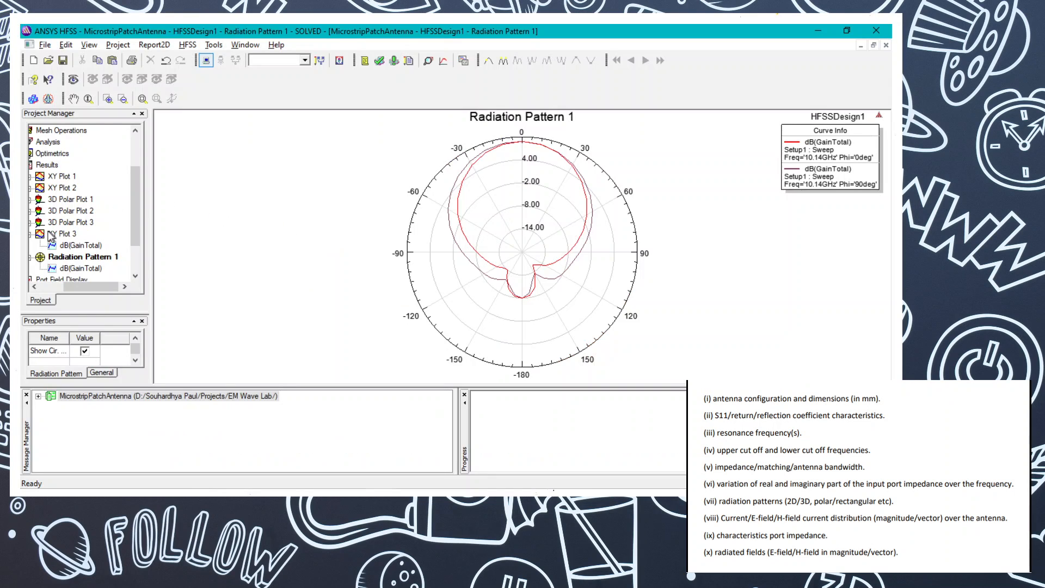
Step: Collapse XY Plot 3 and Radiation Pattern 1 under Results and start a far-field Rectangular Plot report with the Gain category
left_click_drag(68, 285, 57, 276)
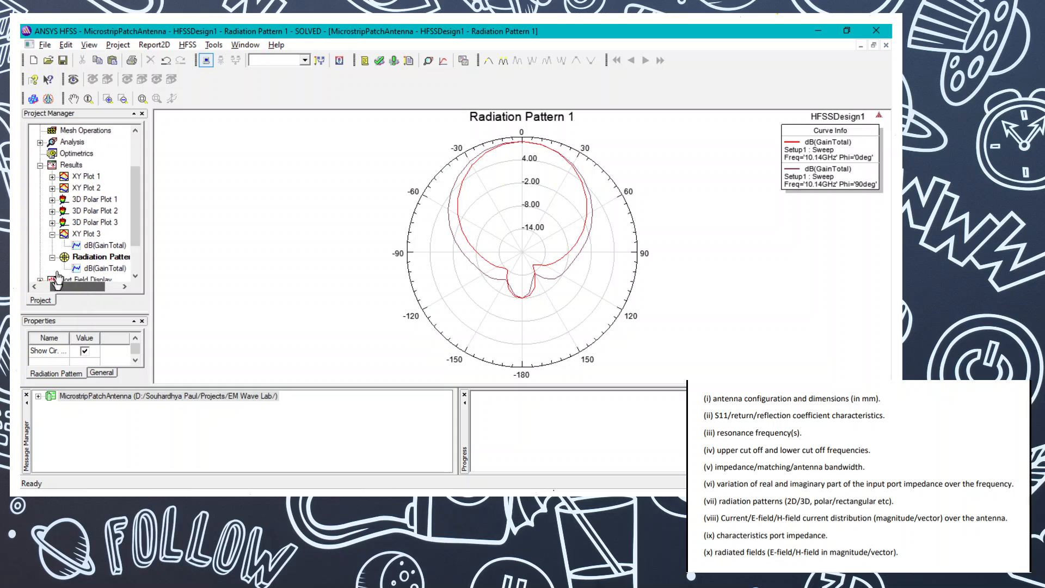
left_click(52, 234)
left_click(52, 246)
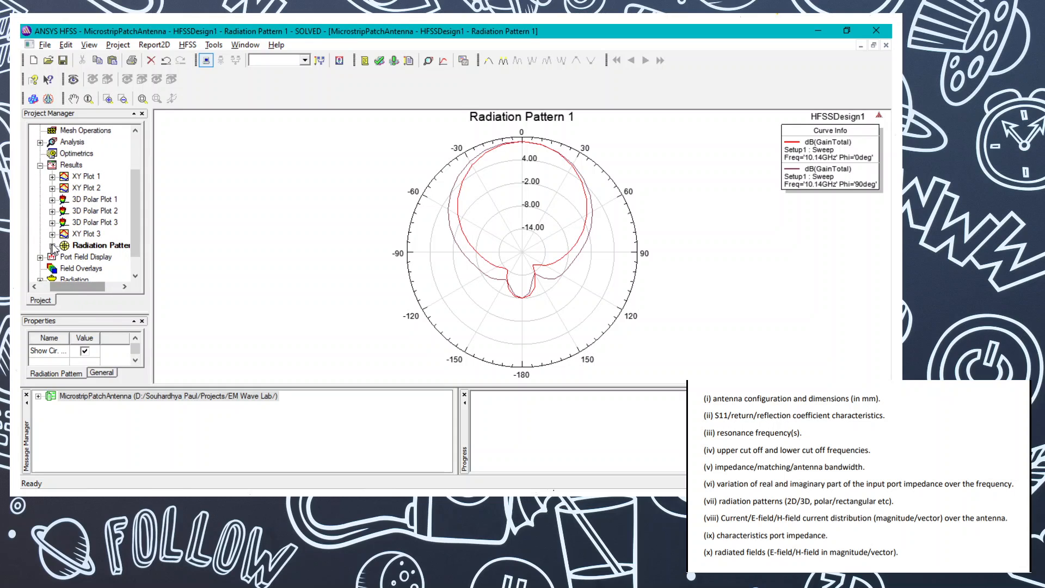
right_click(71, 167)
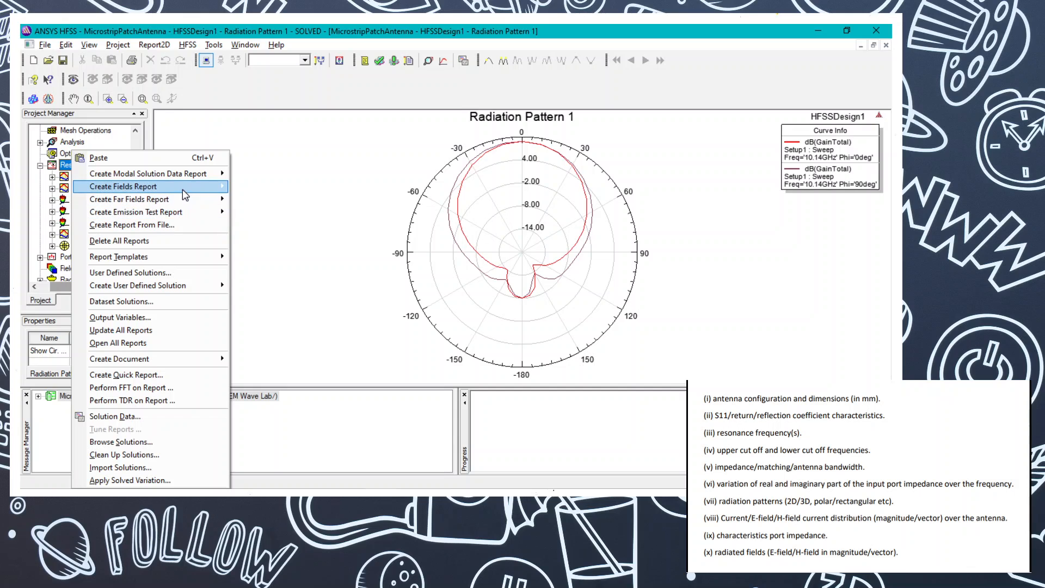
mouse_move(215, 201)
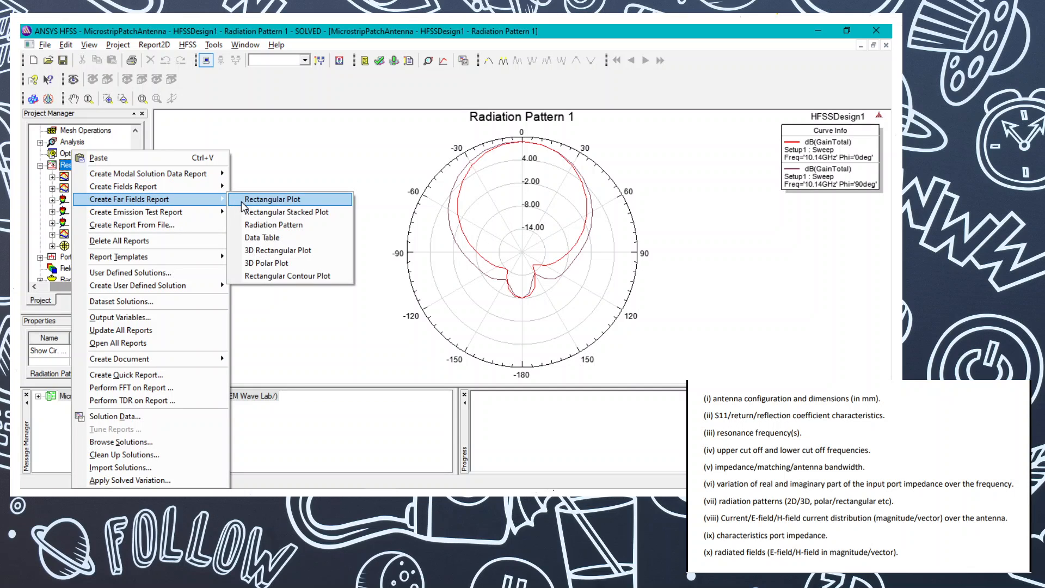
left_click(243, 201)
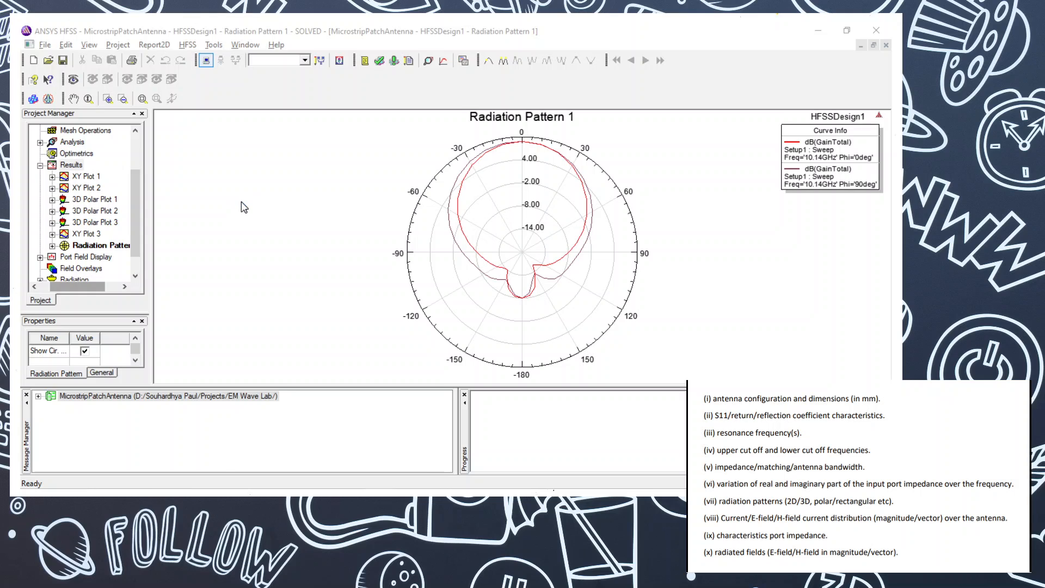
left_click(206, 365)
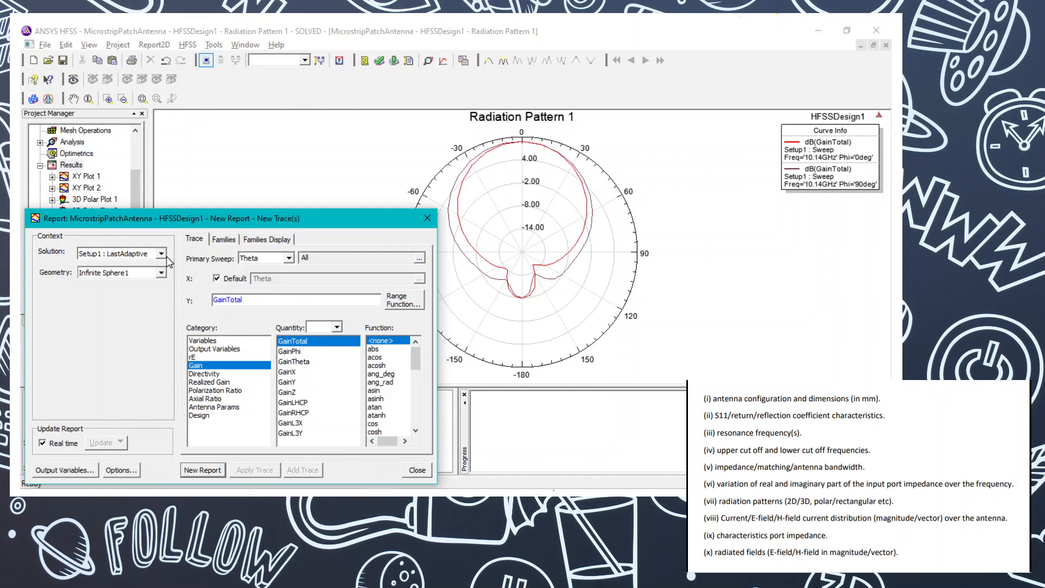
Step: Set the new rectangular report to the Setup1 : Sweep solution and GainPhi in dB, checking against the PDF's XY Plot 4
key("alt+Tab")
key("alt+Tab")
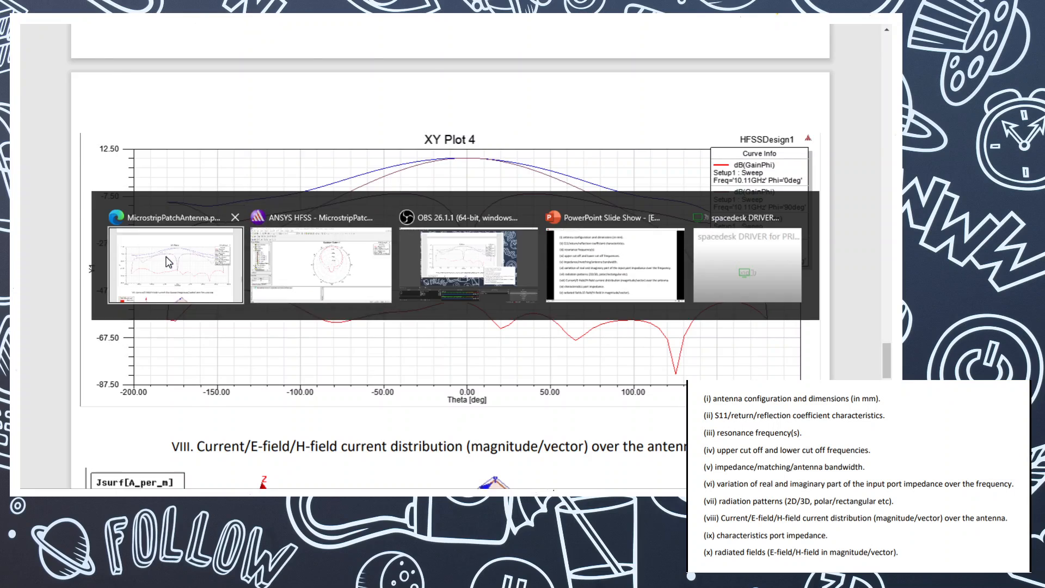
left_click(136, 253)
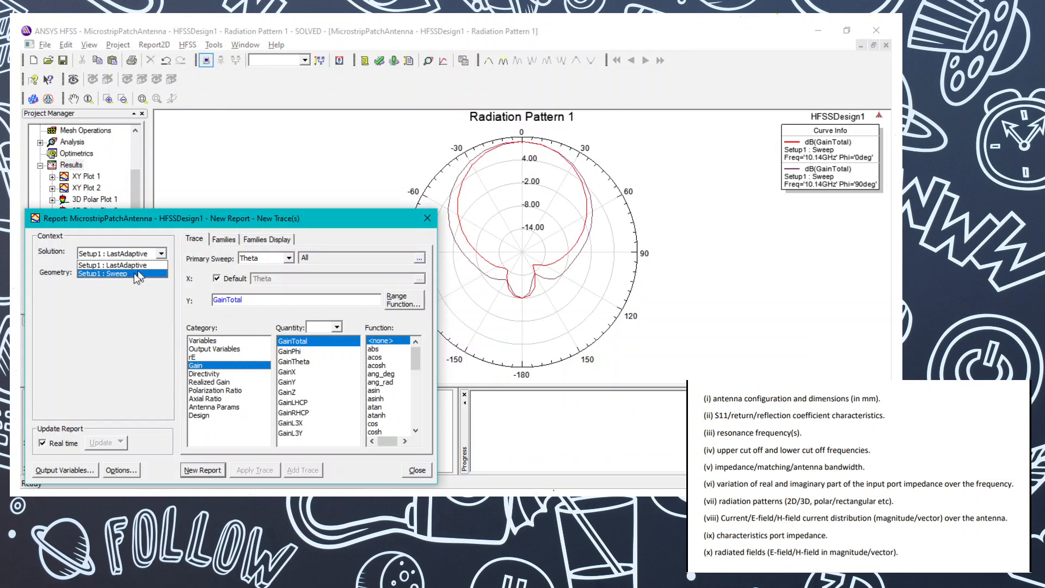
left_click(136, 273)
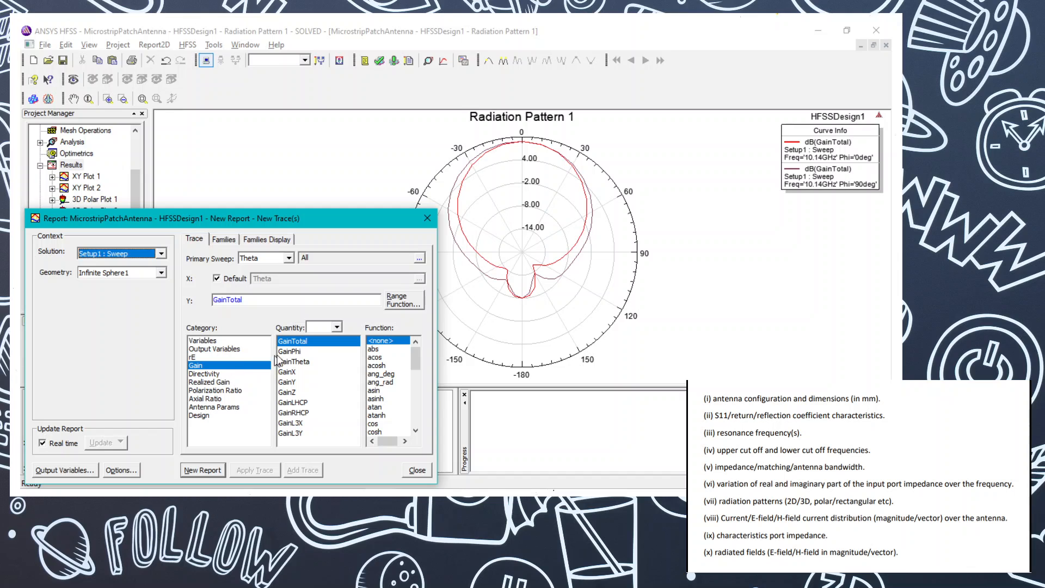
left_click(293, 352)
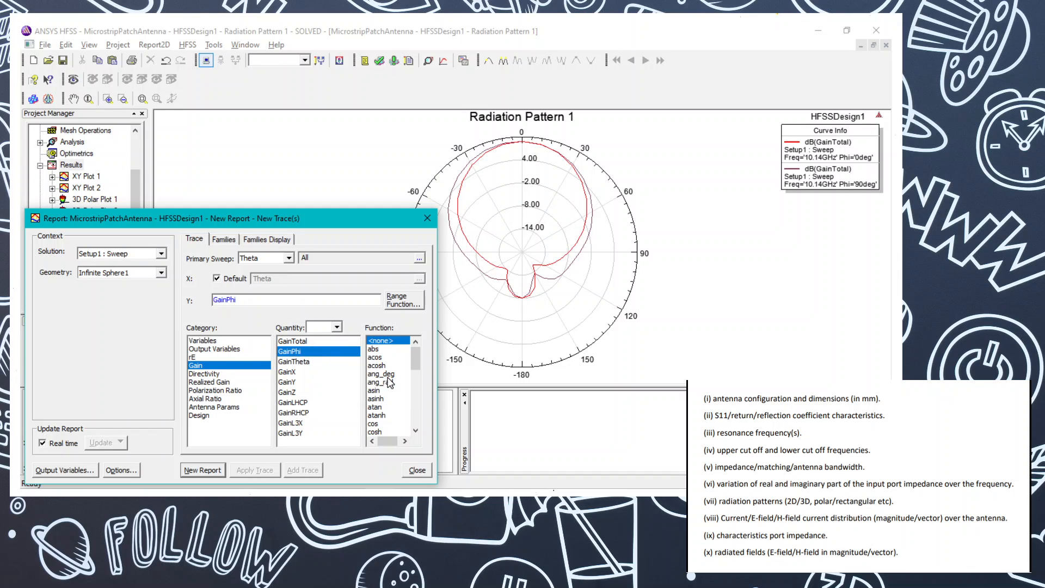
key("alt+Tab")
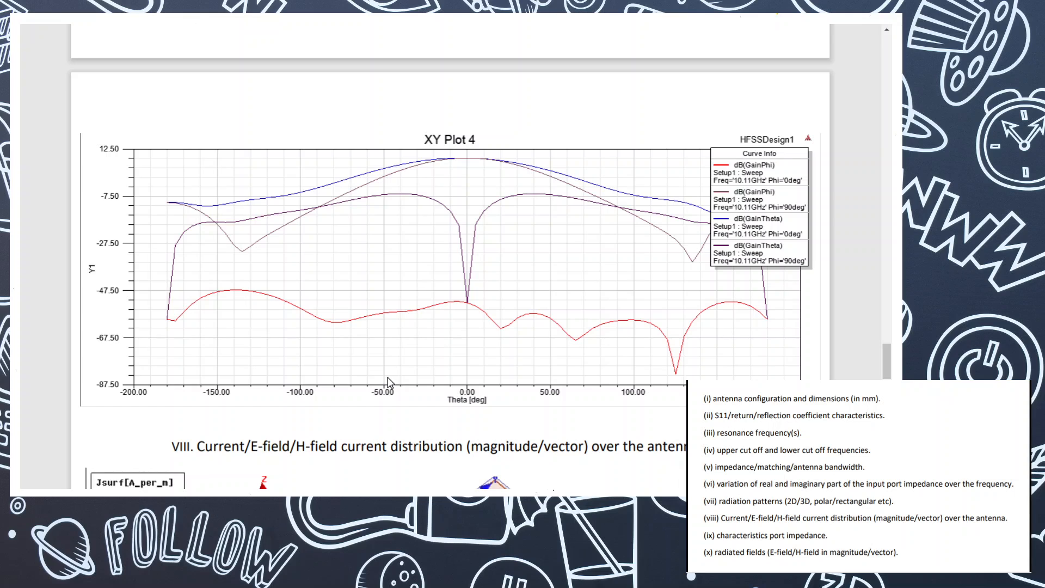
key("alt+Tab")
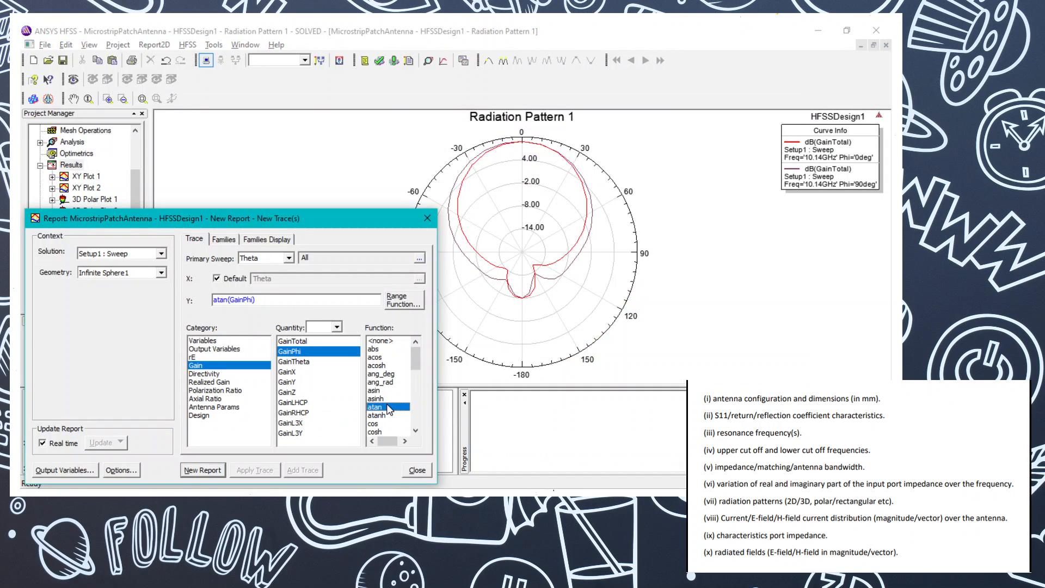
left_click(387, 406)
key("d")
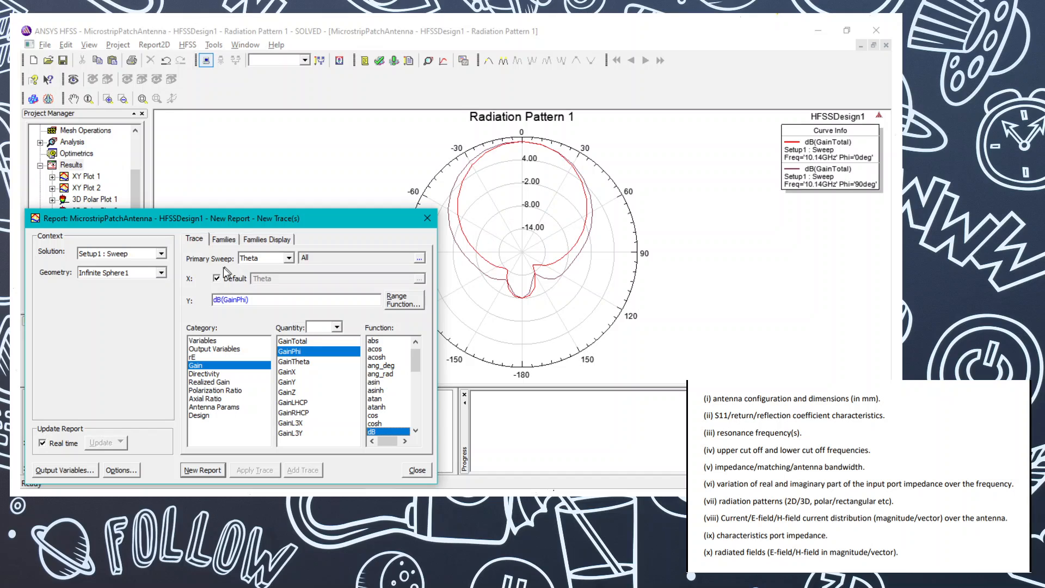
Step: Limit the Phi family values of the rectangular GainPhi report to 0deg and 90deg
left_click(216, 239)
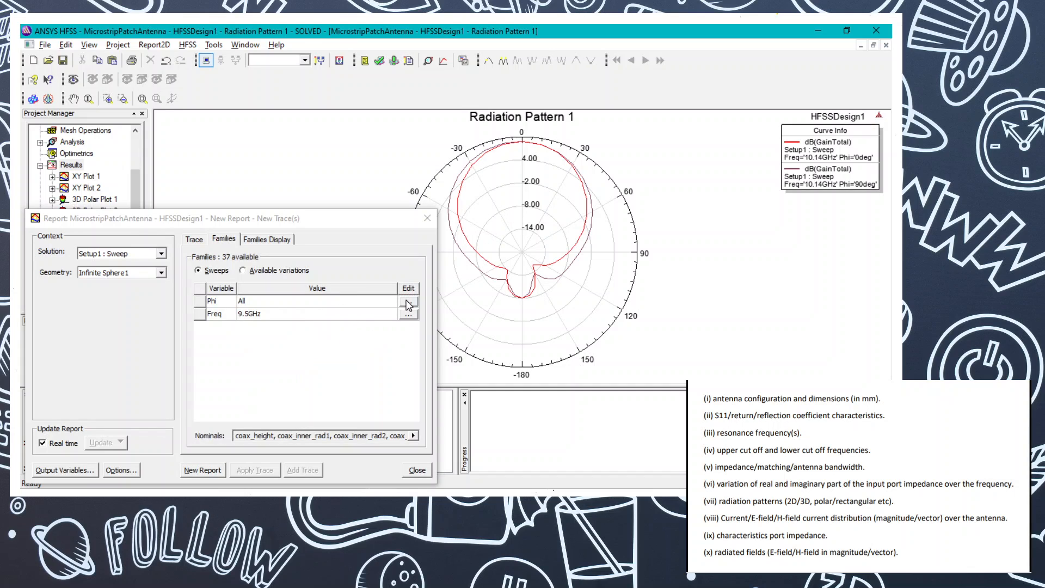
left_click(367, 348)
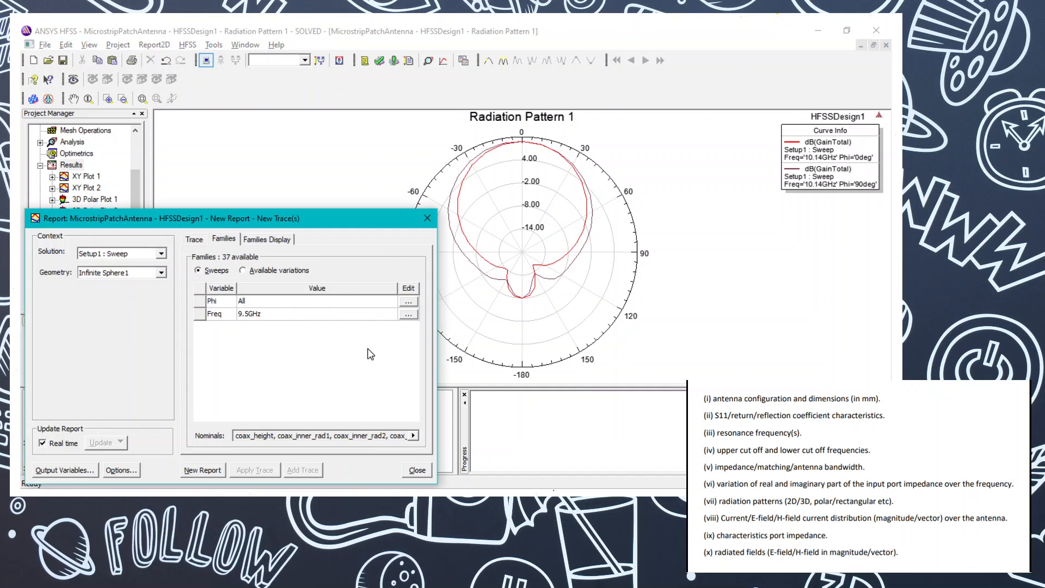
left_click(408, 301)
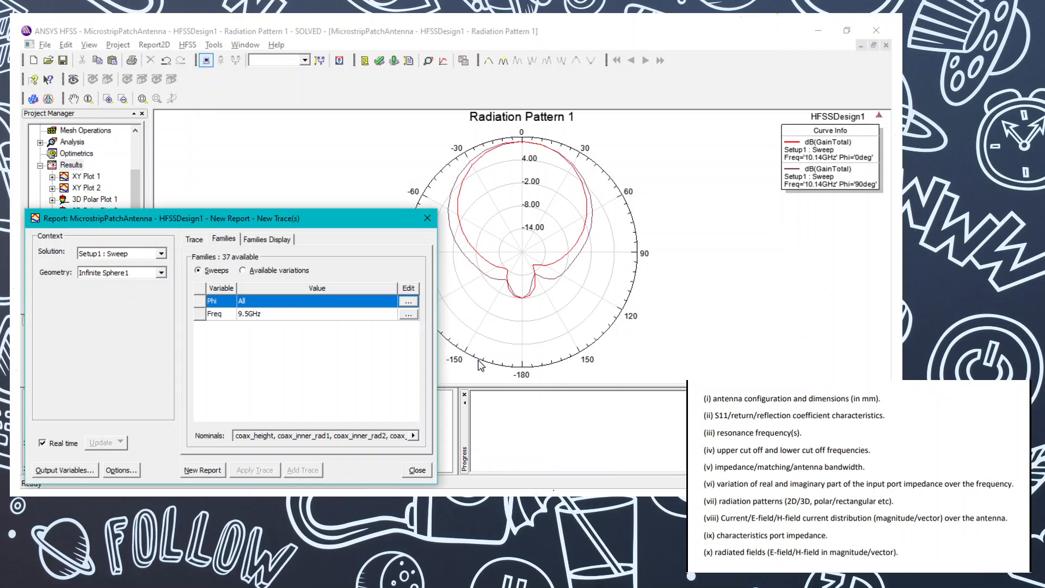
left_click(412, 301)
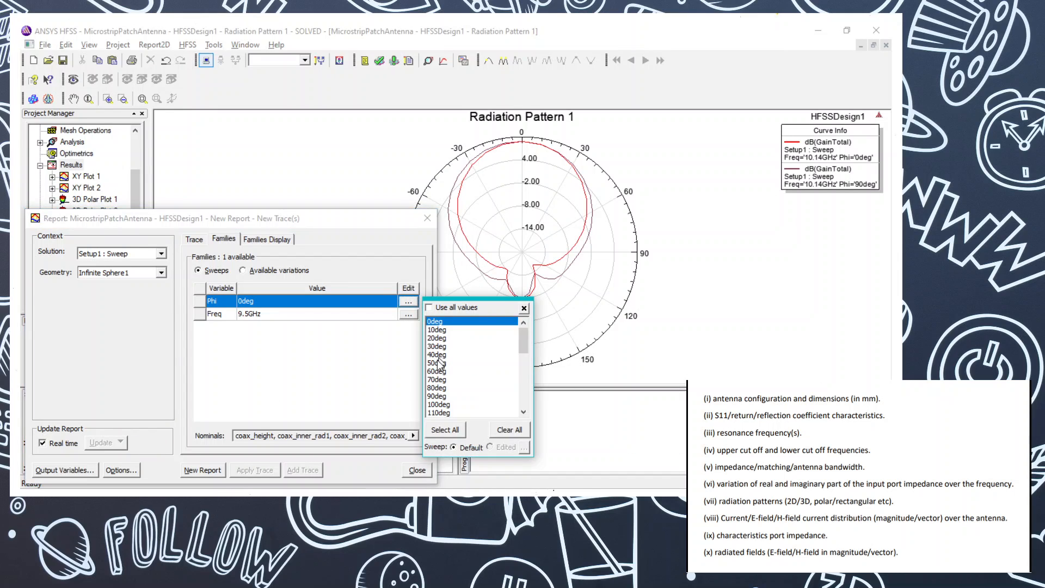
left_click(435, 396)
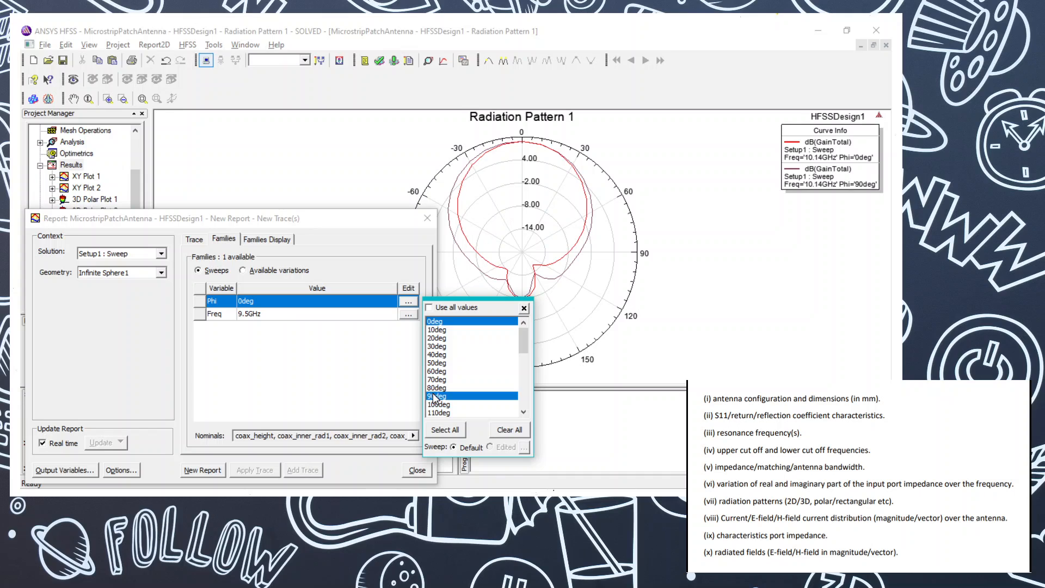
left_click(523, 309)
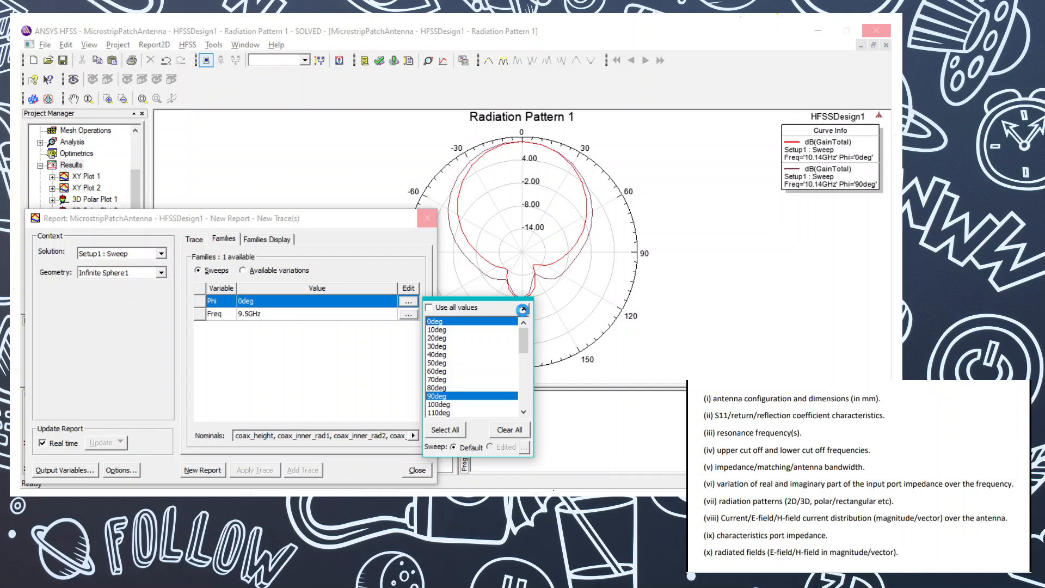
left_click(523, 308)
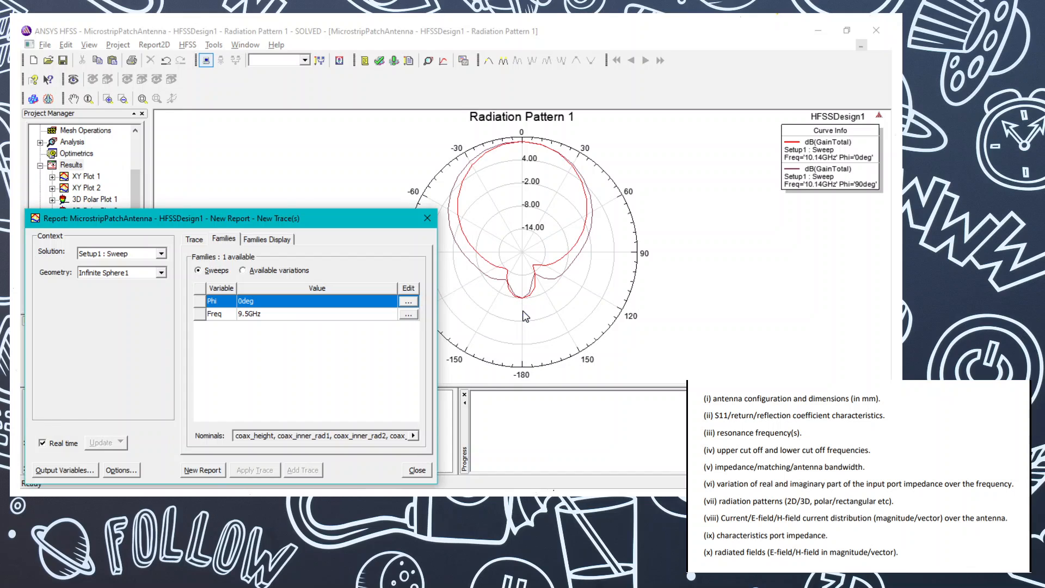
Step: Set the Freq family value of the rectangular GainPhi report to 10.14GHz and dismiss the plot properties unchanged
left_click(406, 315)
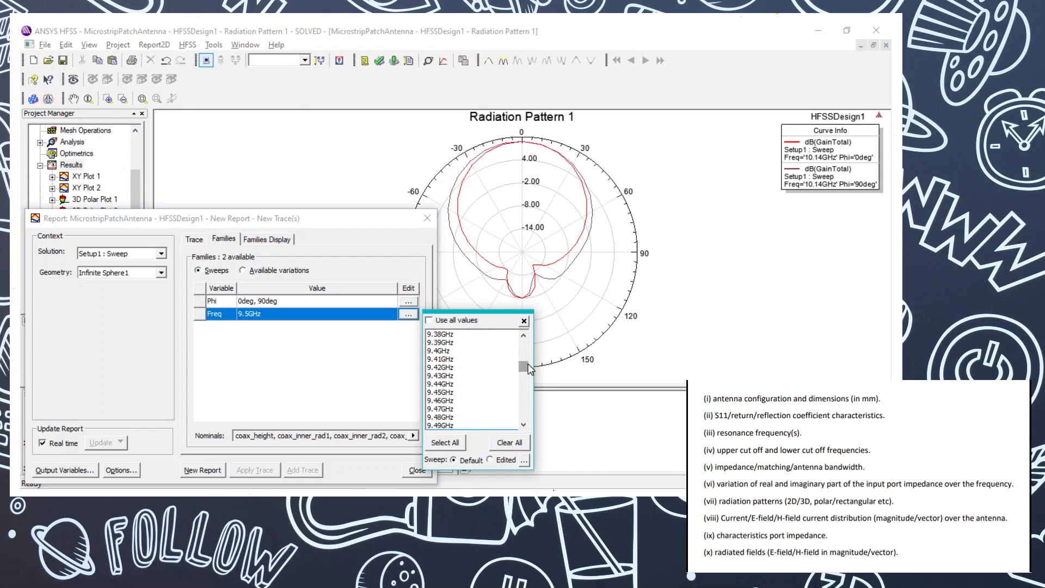
left_click_drag(528, 369, 527, 372)
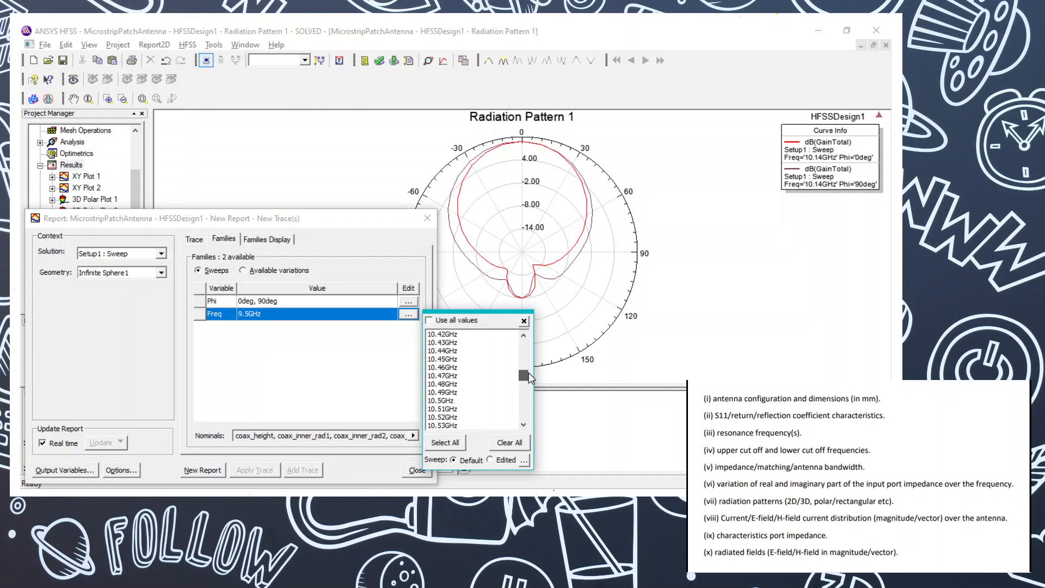
left_click(520, 336)
left_click(521, 337)
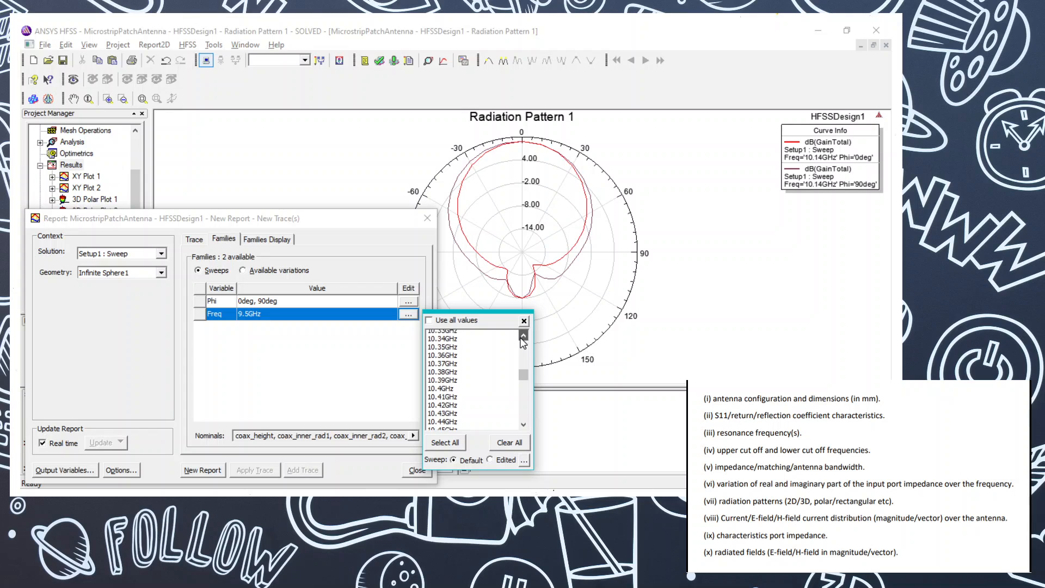
left_click(522, 336)
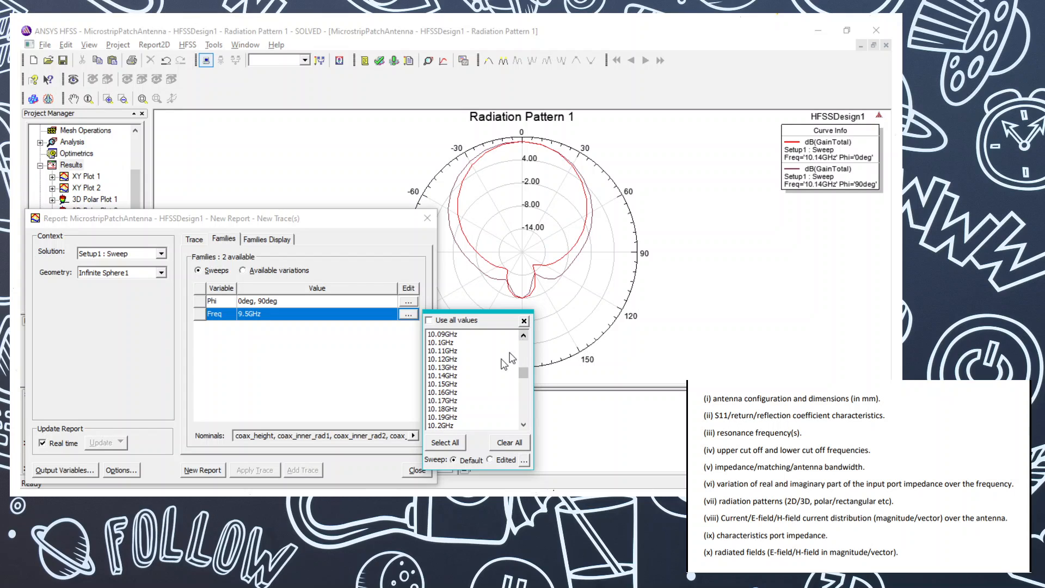
left_click(442, 376)
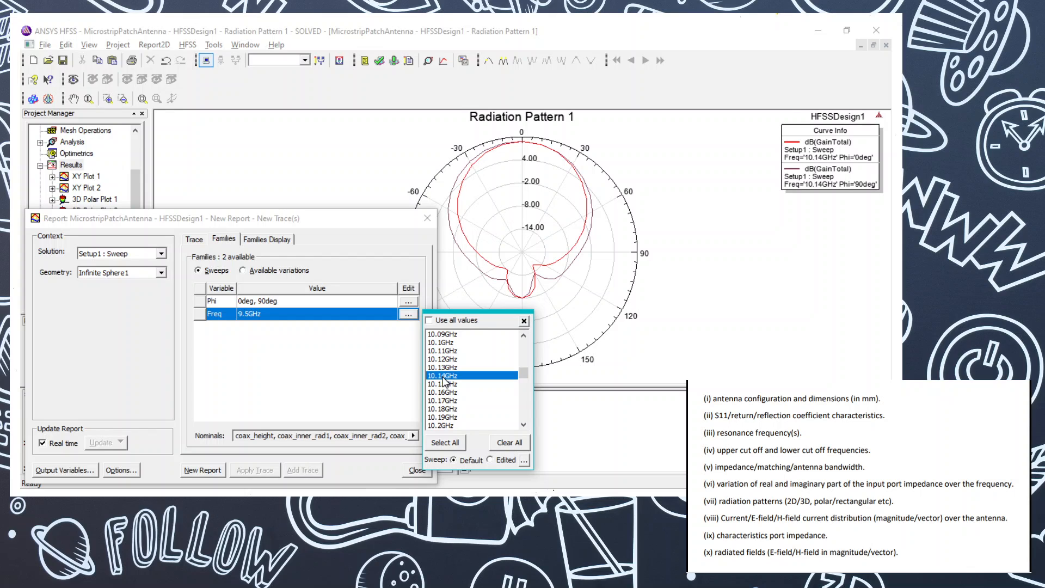
left_click(442, 376)
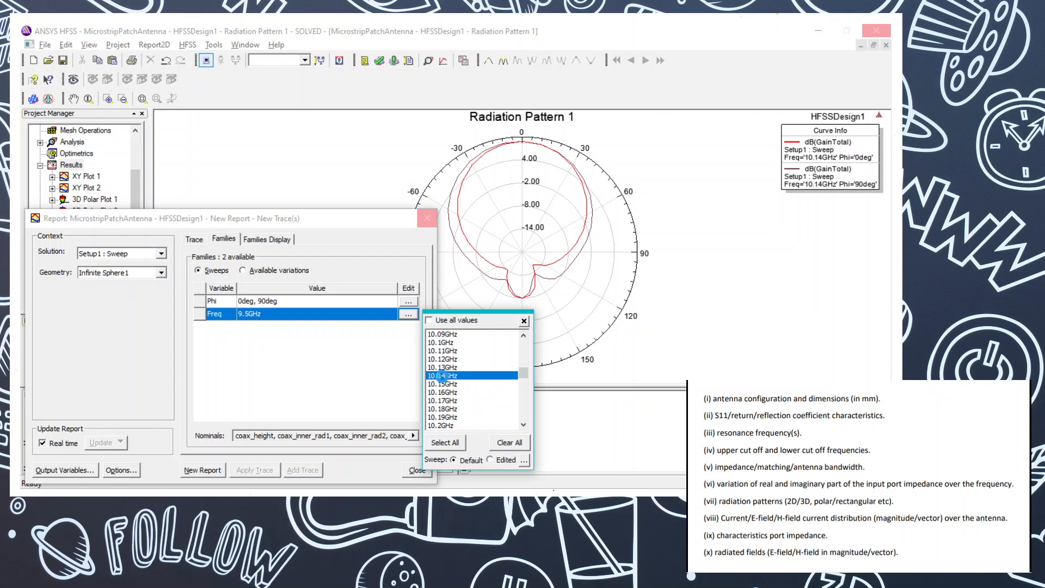
left_click(443, 376)
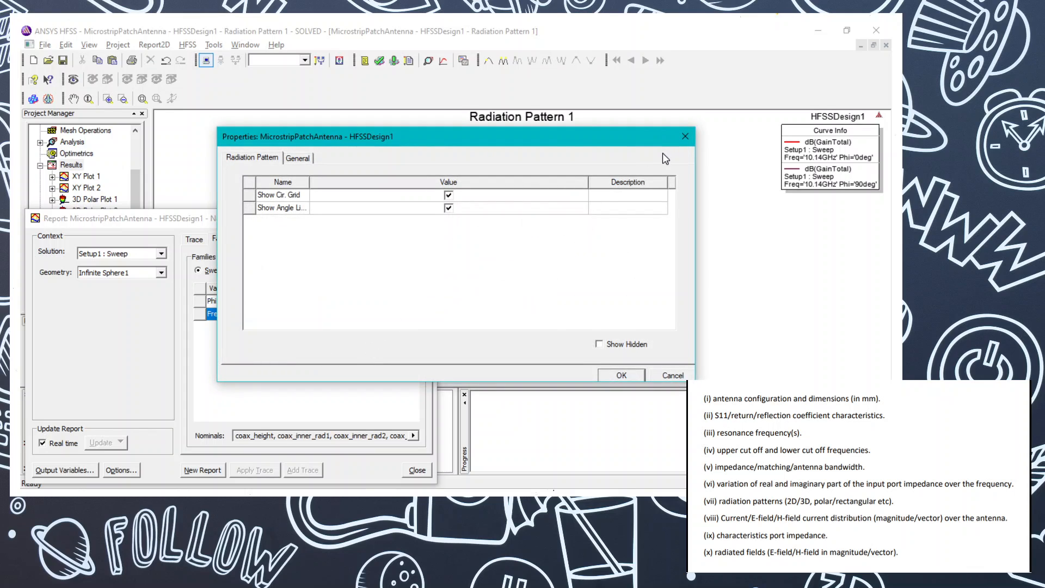
left_click(658, 375)
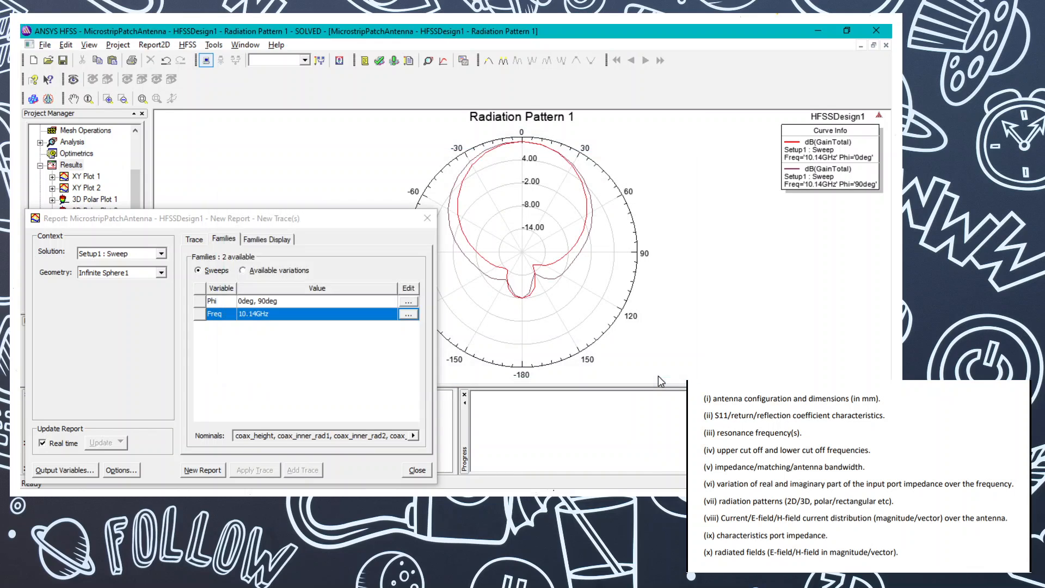
Step: Generate the rectangular dB(GainPhi) versus Theta report and return to its trace definition
left_click(315, 386)
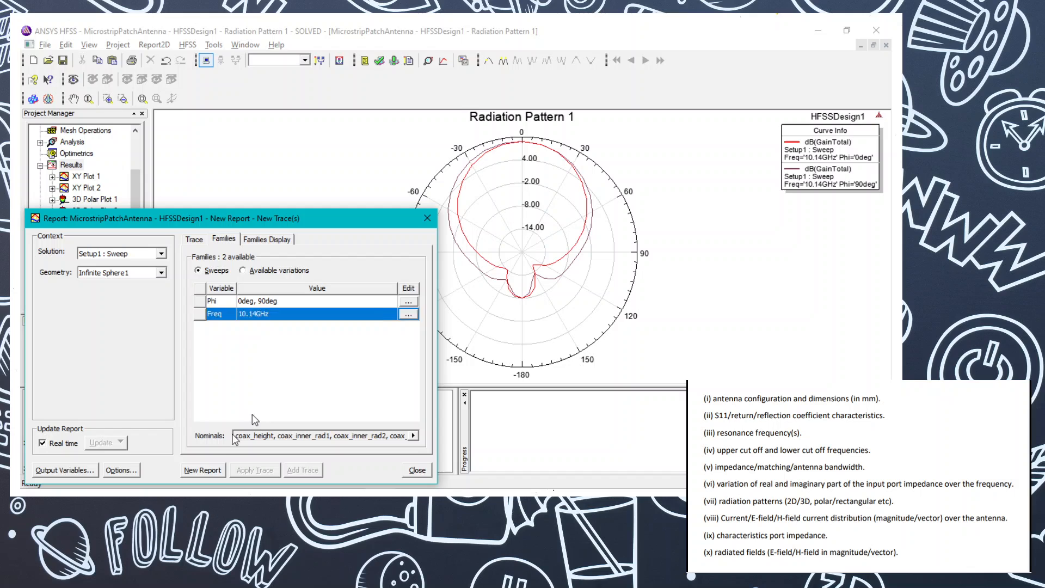
left_click(202, 469)
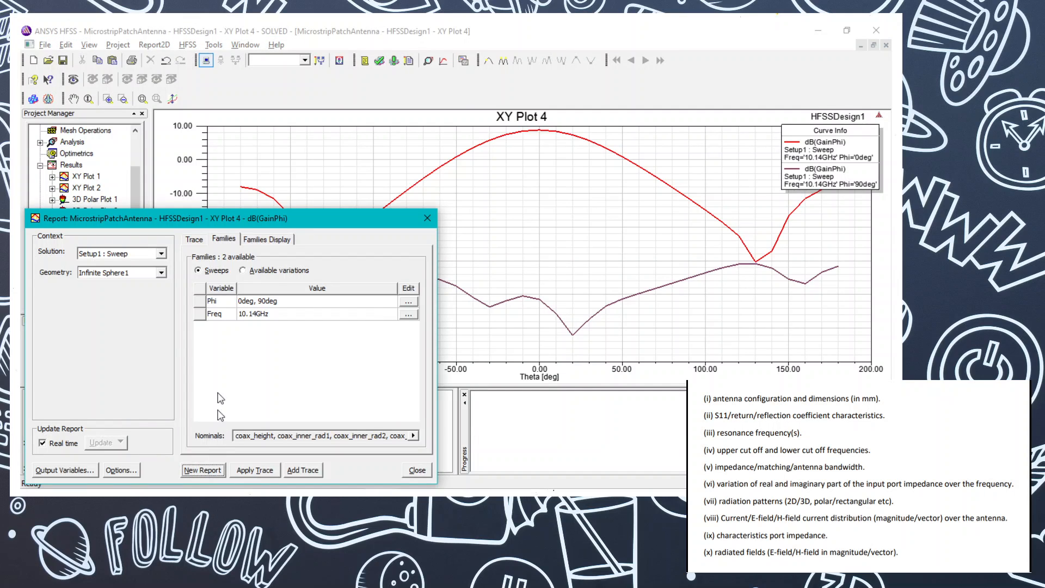
left_click(195, 238)
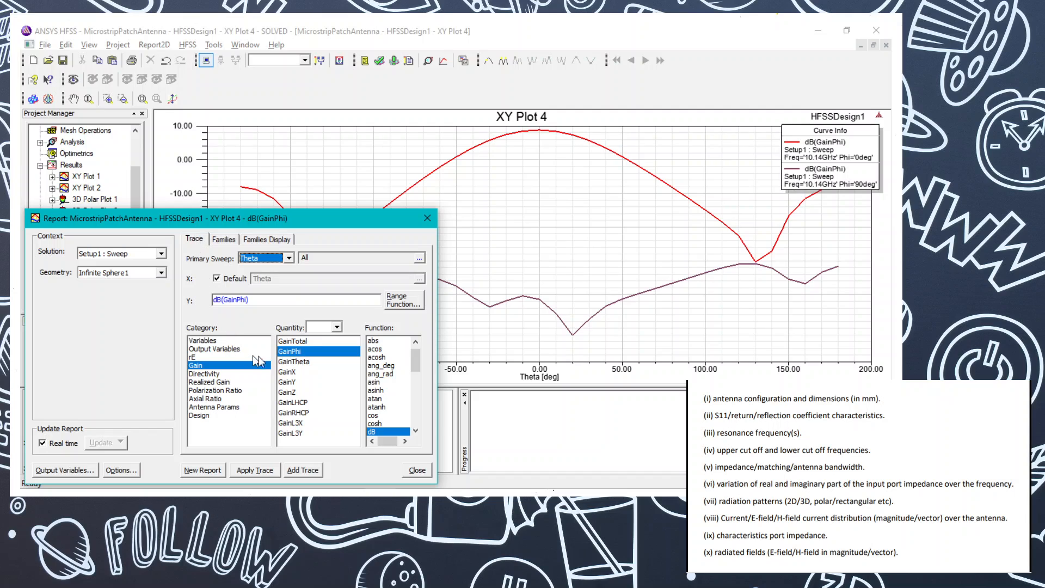
Step: Add a dB(GainTheta) trace to the rectangular dB(GainPhi) plot with the same Theta sweep and families, and finish the report setup
left_click(301, 362)
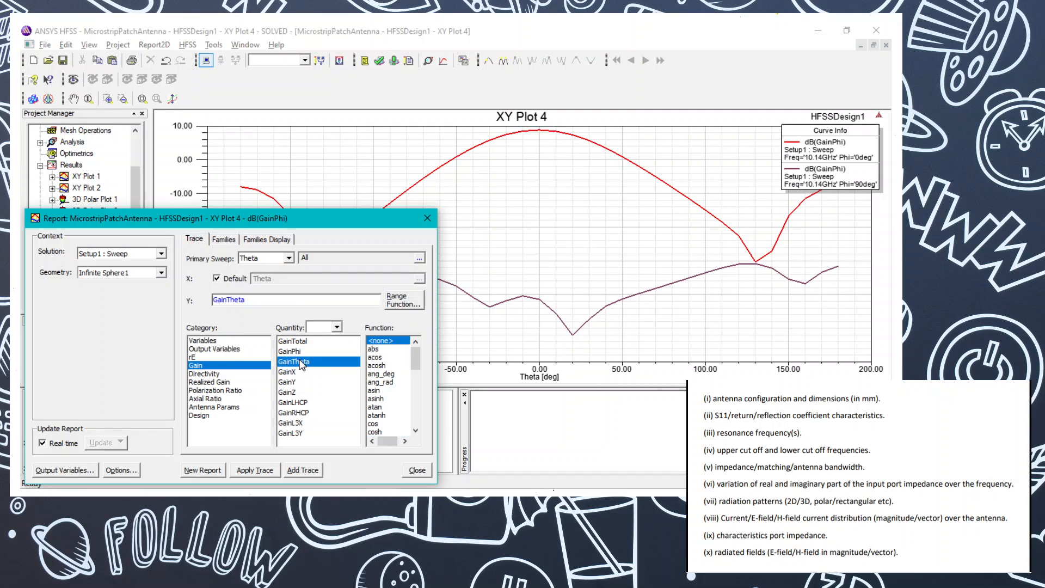
left_click(382, 383)
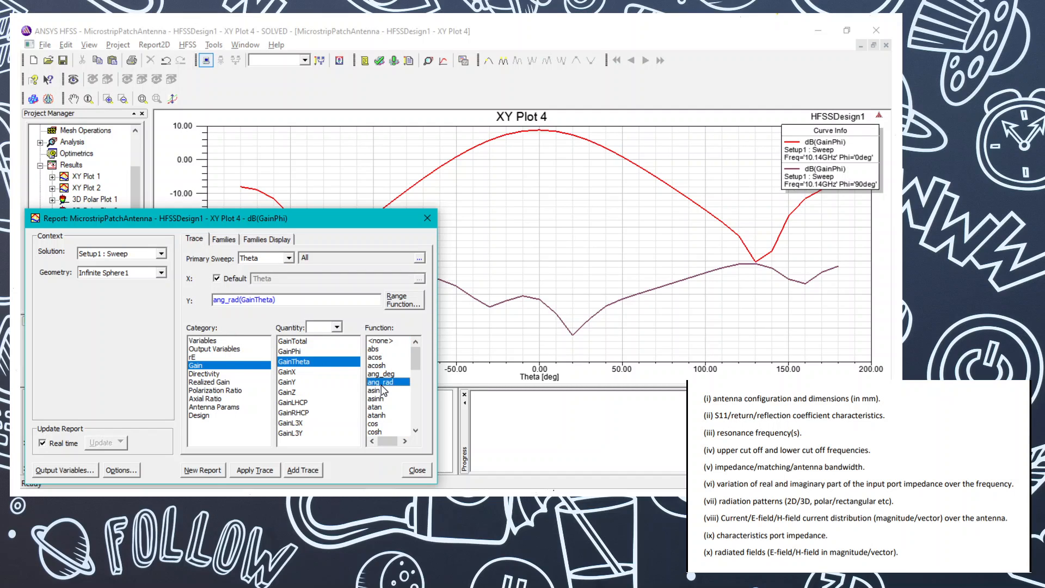
key("d")
left_click(224, 239)
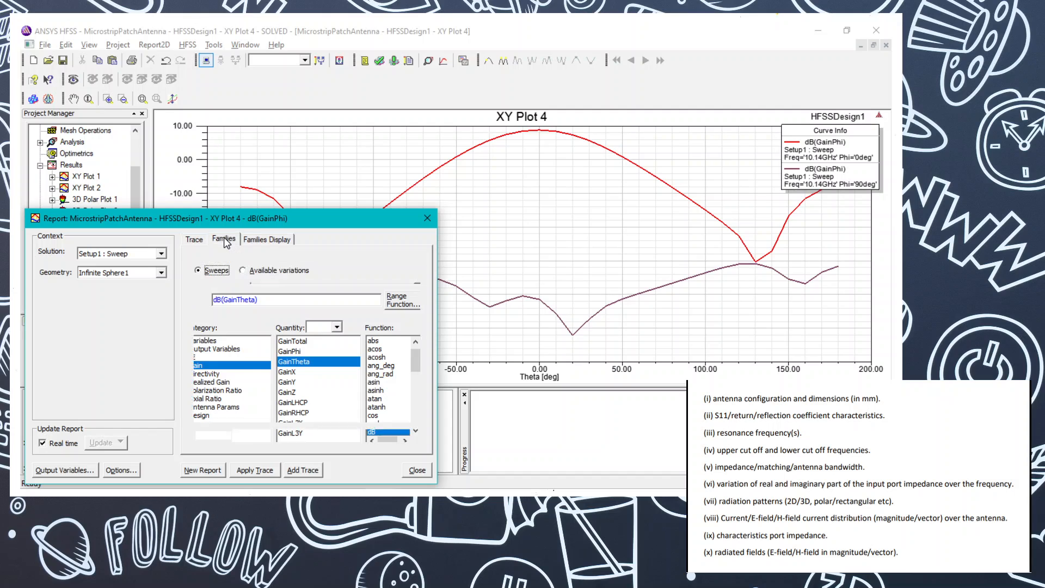
left_click(204, 244)
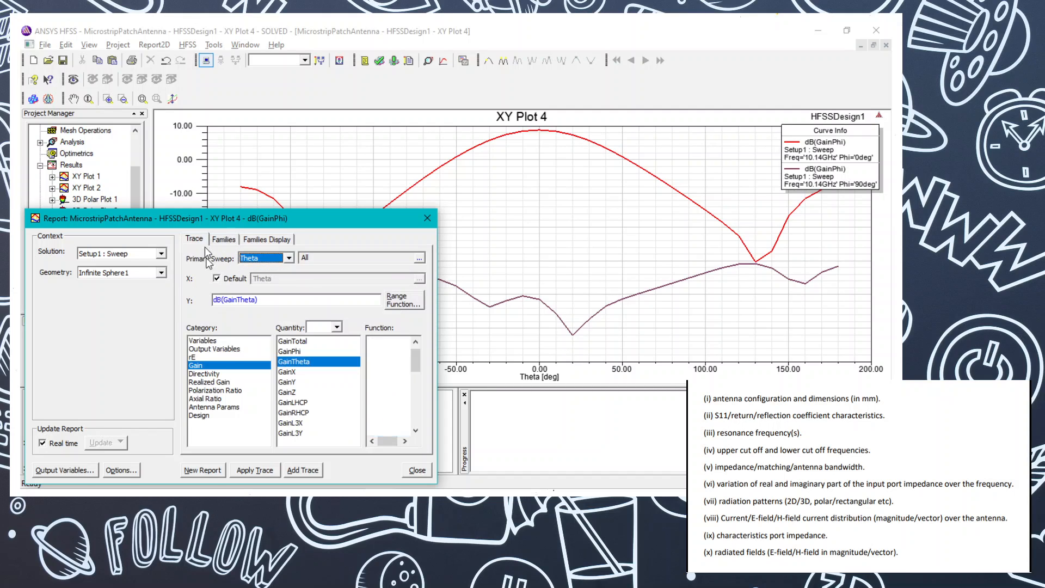
left_click(303, 471)
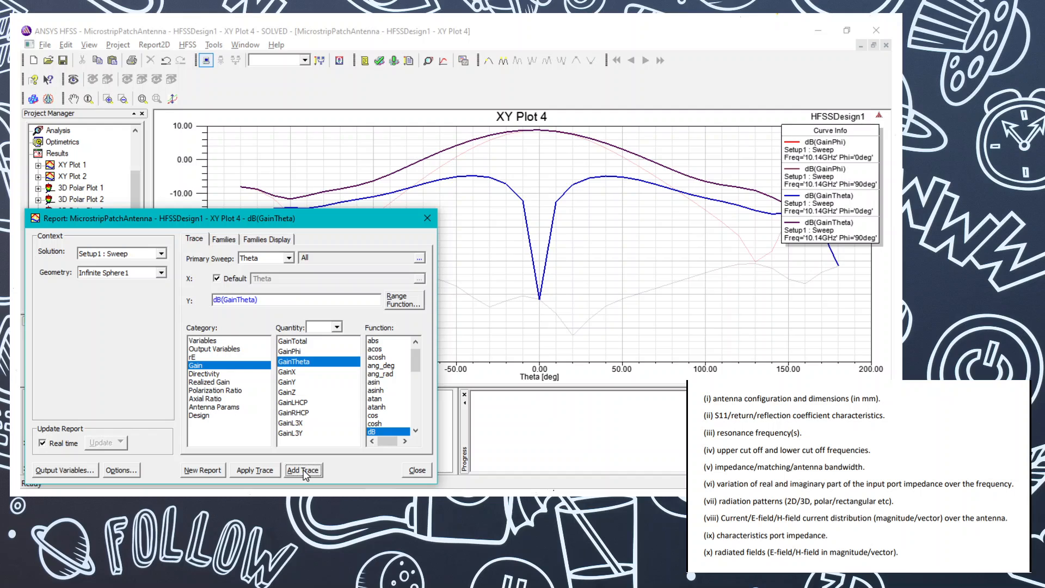
left_click(427, 217)
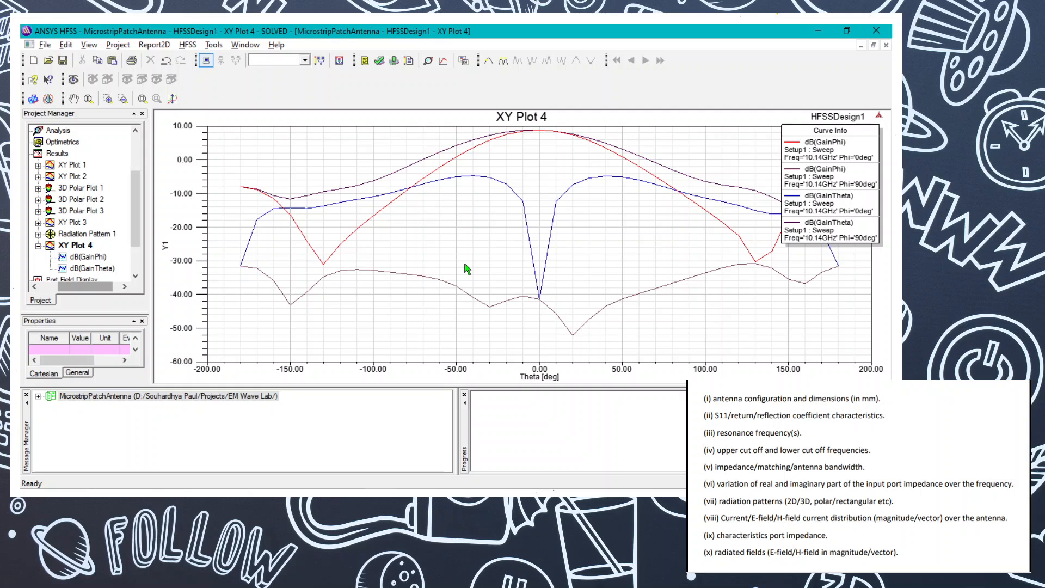
Step: Compare the GainPhi/GainTheta plot with the PDF's XY Plot 4 and review its section VIII current distribution example
key("alt+Tab")
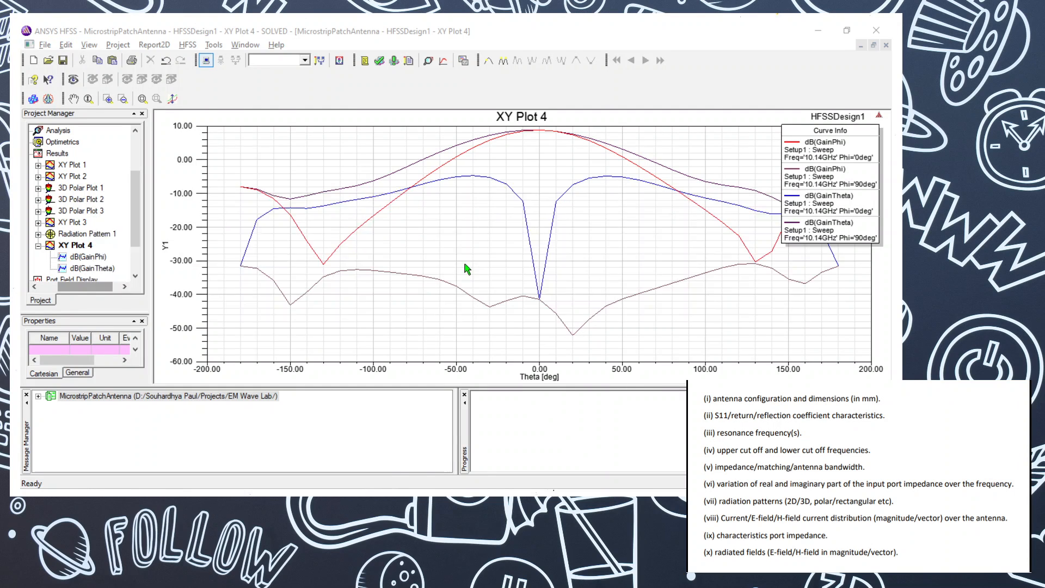
key("alt+Tab")
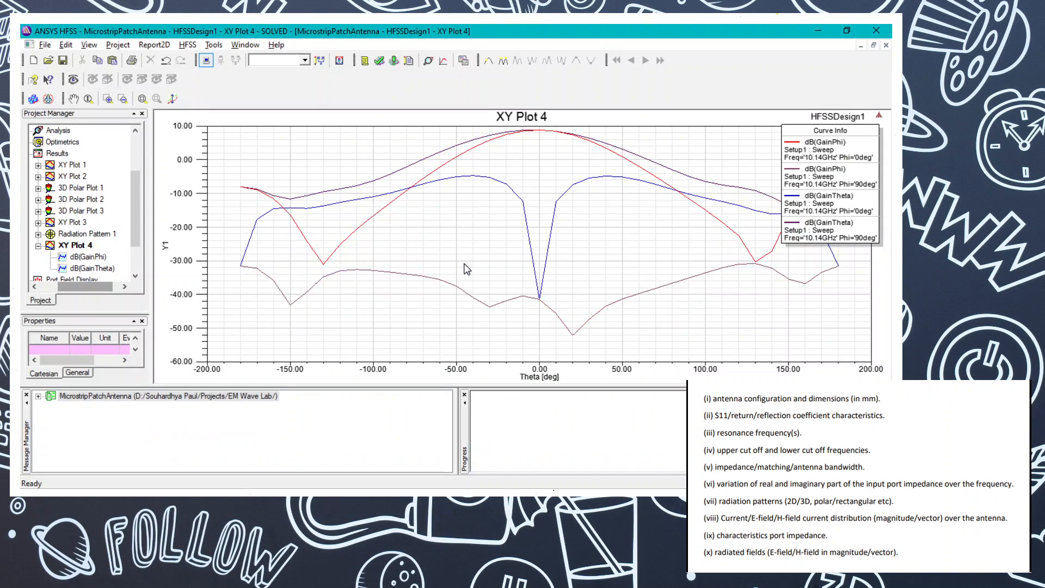
key("alt+Tab")
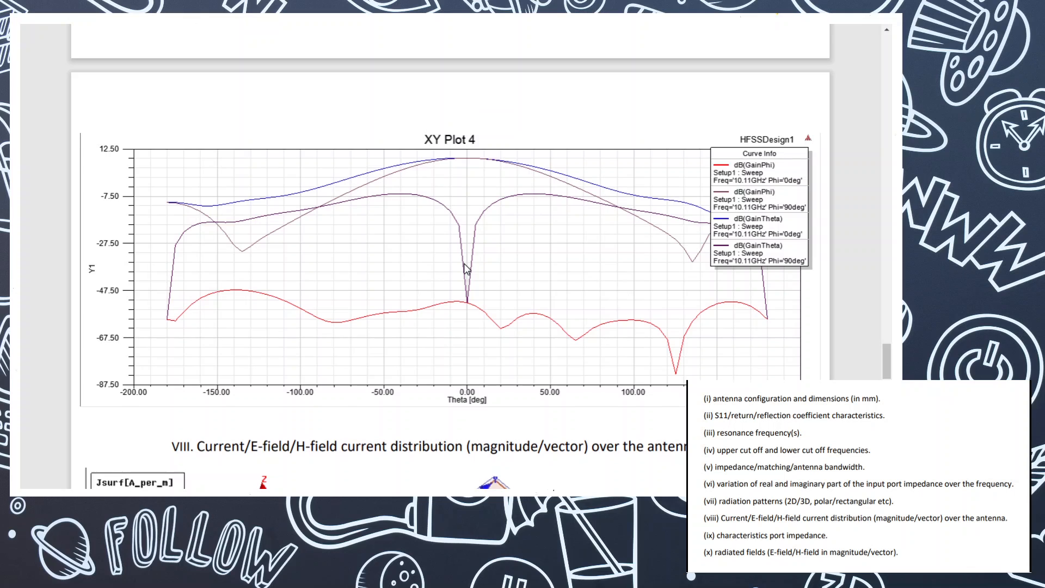
scroll(463, 263, "down", 5)
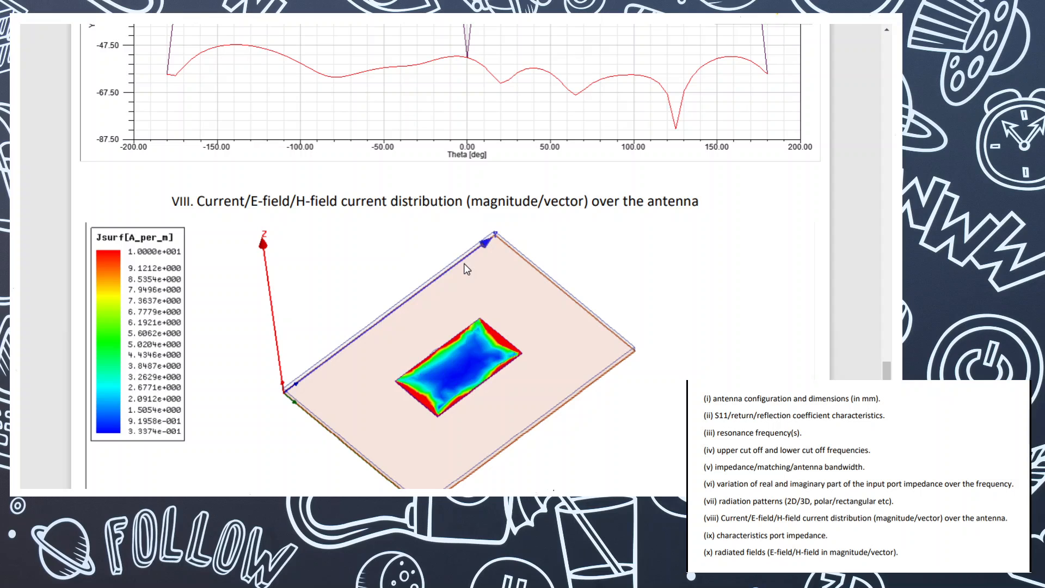
key("alt+Tab")
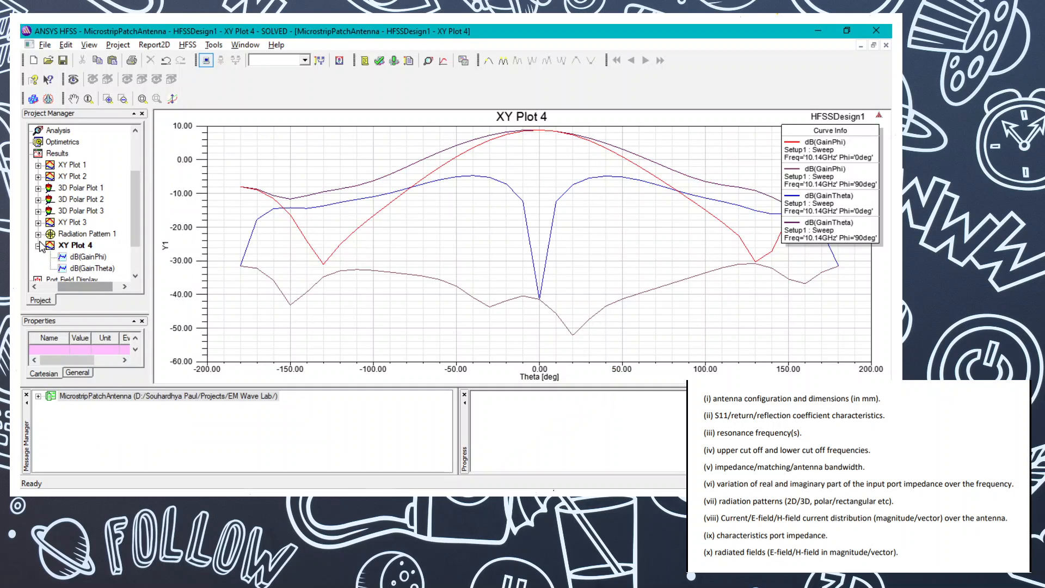
Step: Return to the HFSSDesign1 3D model and select the Patch object among the copper solids
left_click(39, 245)
left_click_drag(132, 218, 141, 180)
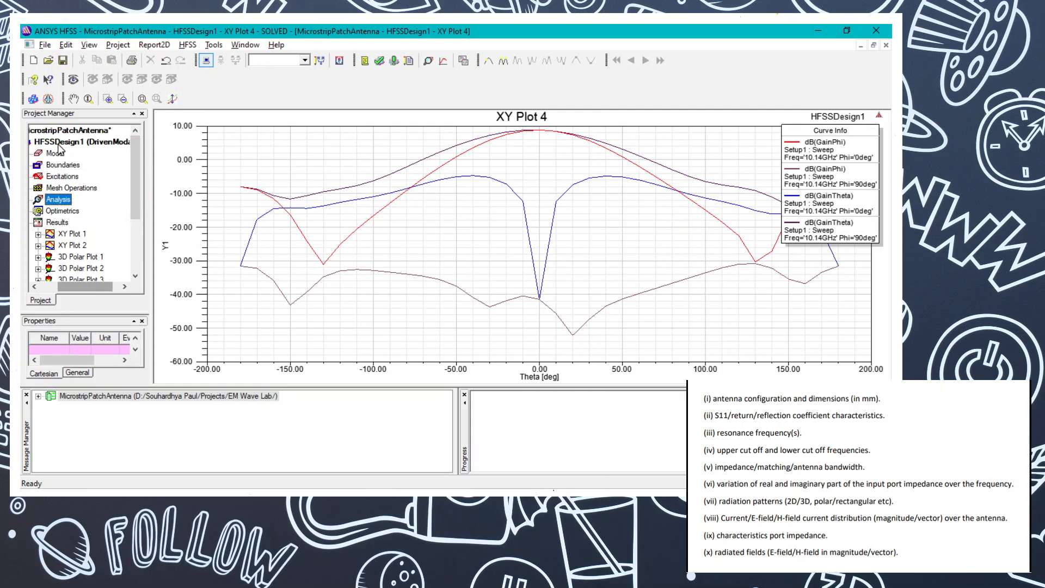
left_click(58, 143)
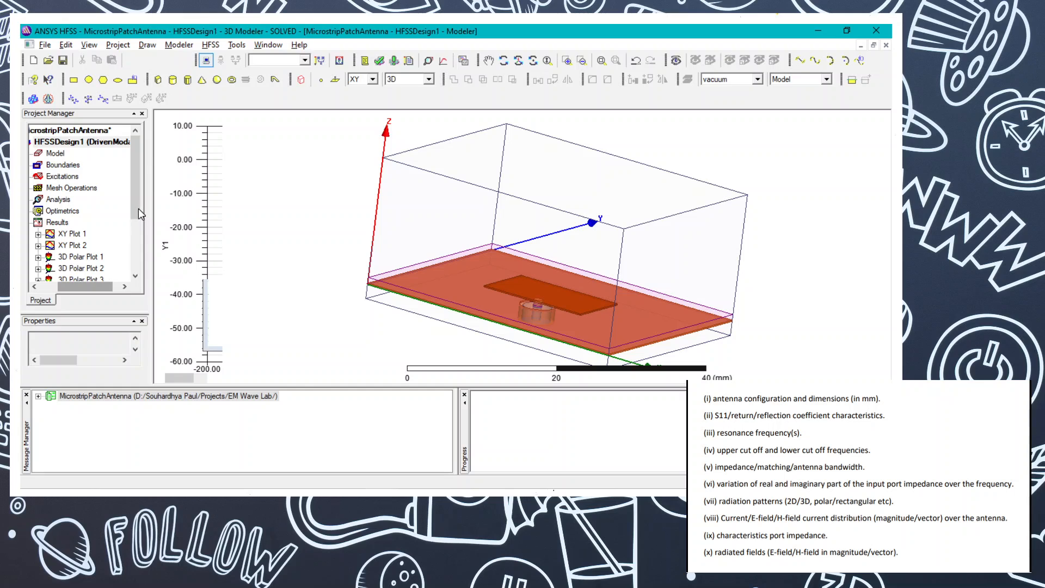
mouse_move(138, 207)
left_mouse_down()
mouse_move(135, 251)
mouse_move(138, 204)
left_mouse_up()
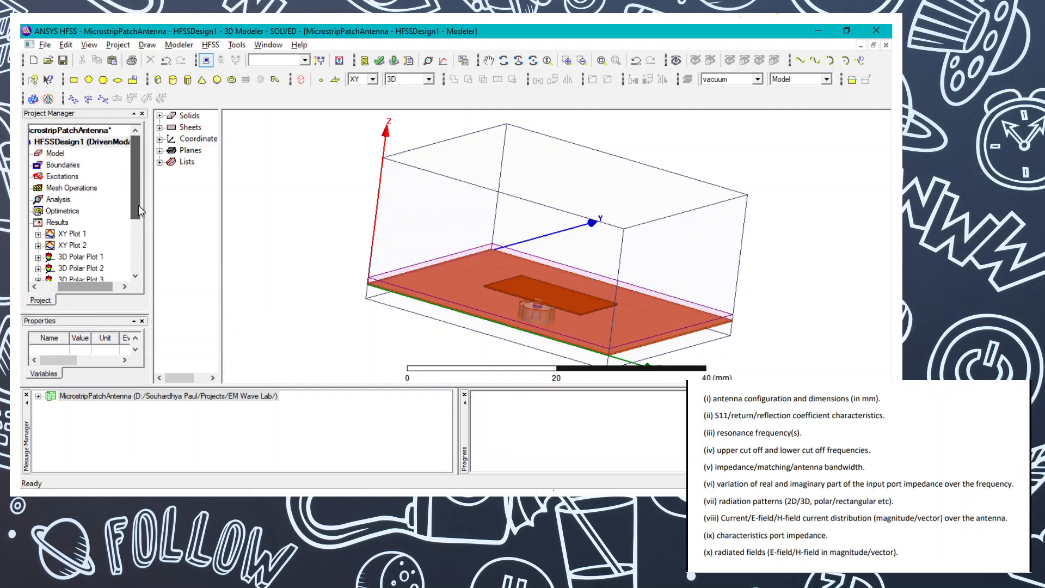
left_click(160, 115)
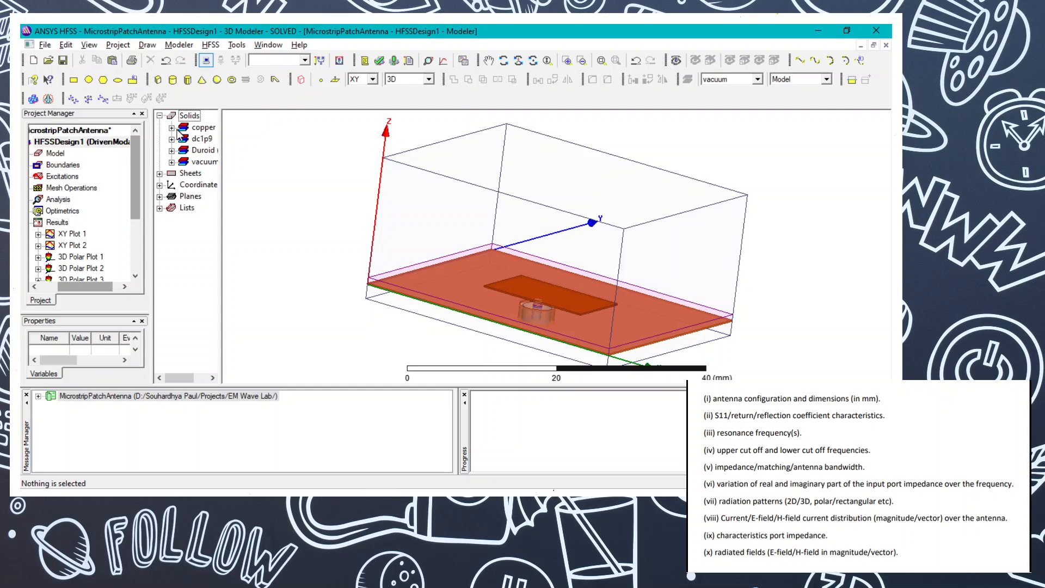
left_click(171, 127)
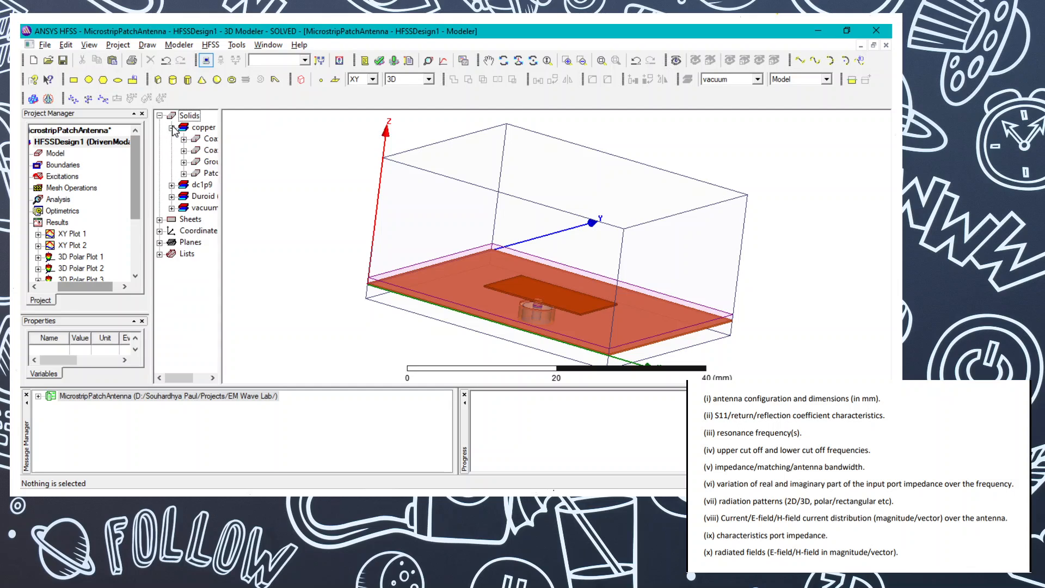
left_click(212, 174)
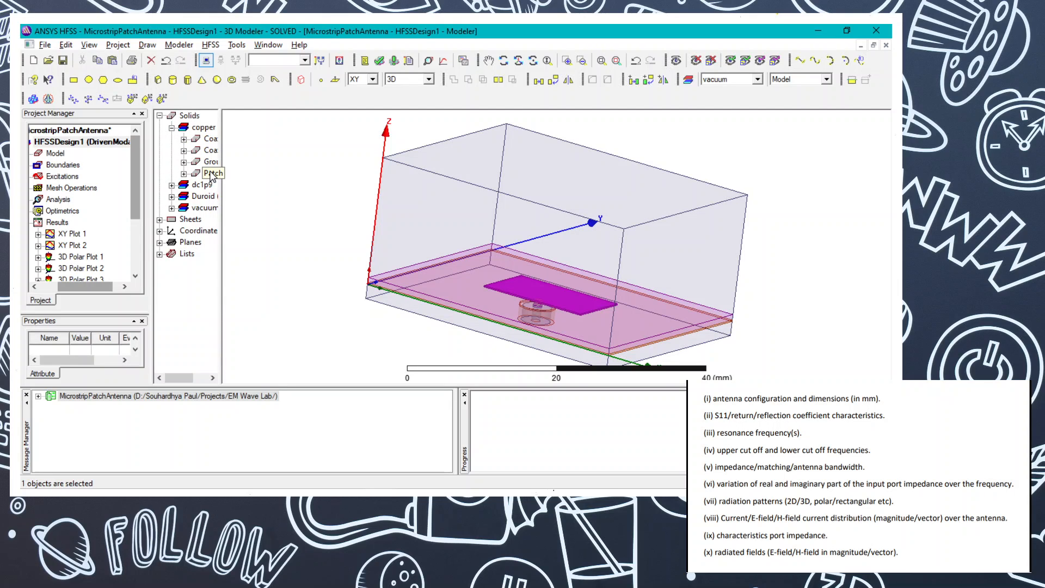
Step: Create a Mag_E field plot on the patch using the Setup1 : Sweep solution at 10.14GHz
right_click(211, 173)
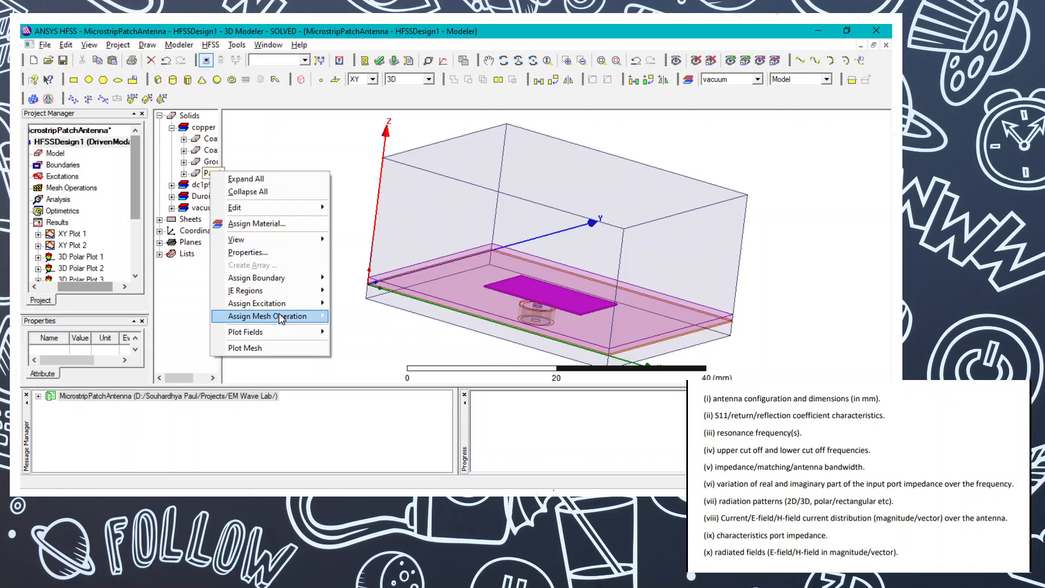
mouse_move(301, 303)
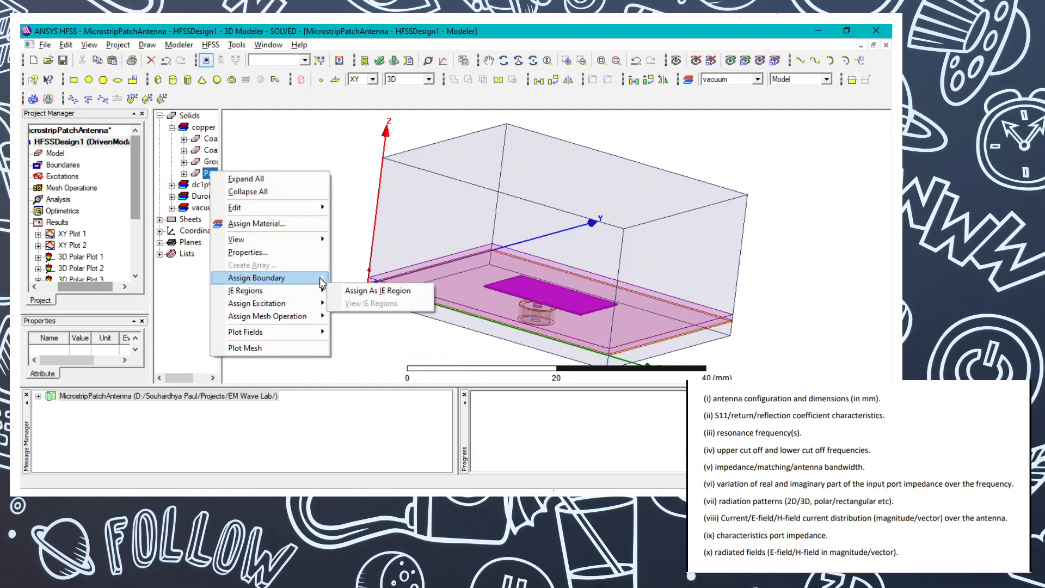
mouse_move(301, 330)
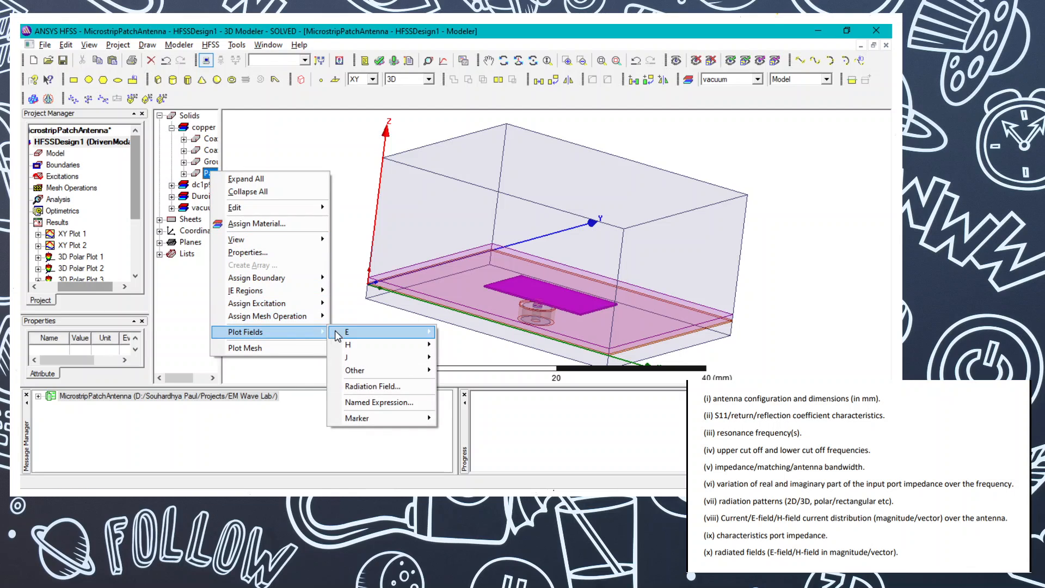
mouse_move(393, 335)
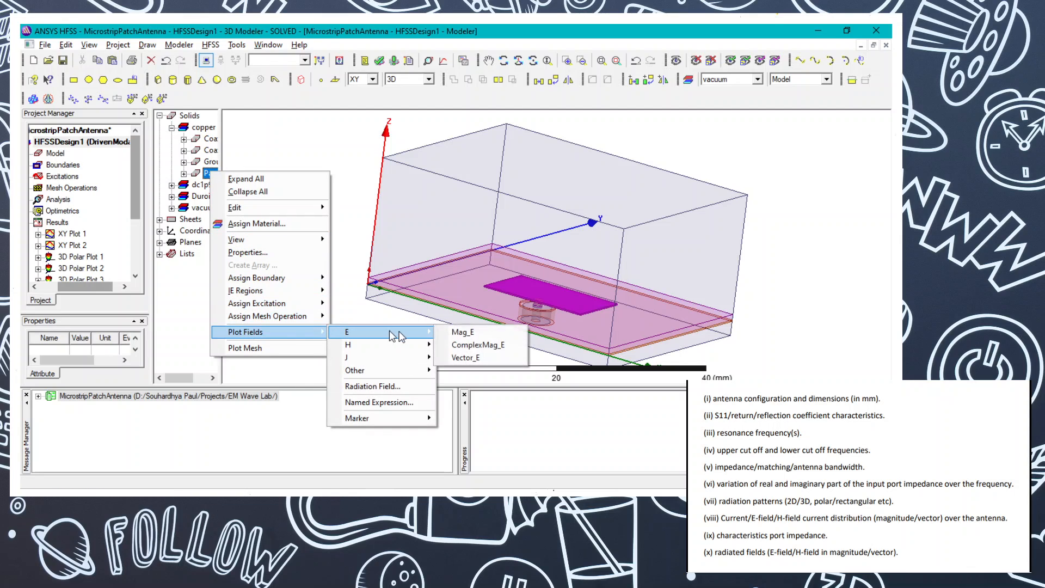
left_click(455, 333)
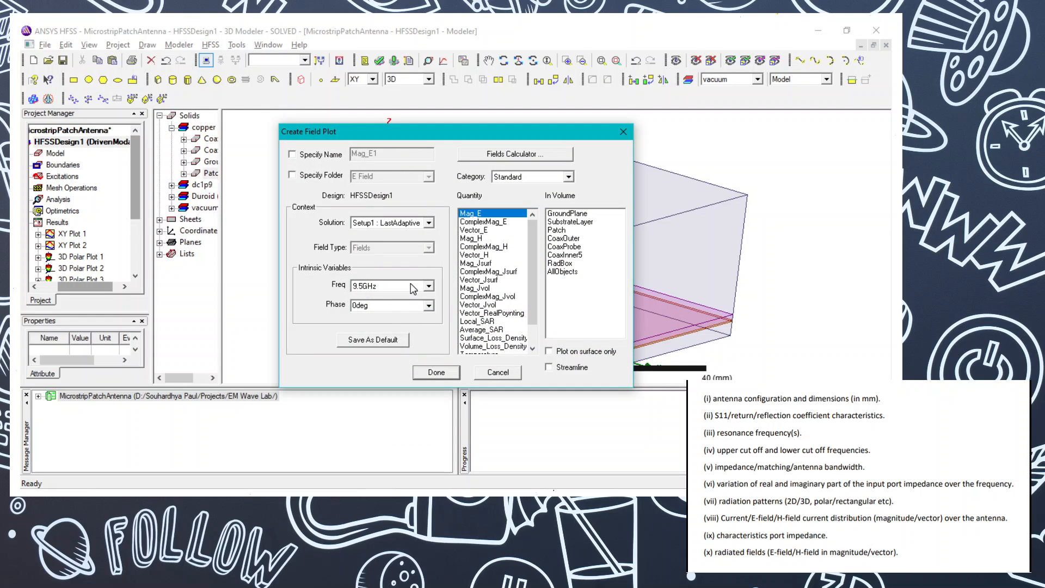
left_click(429, 223)
left_click(379, 243)
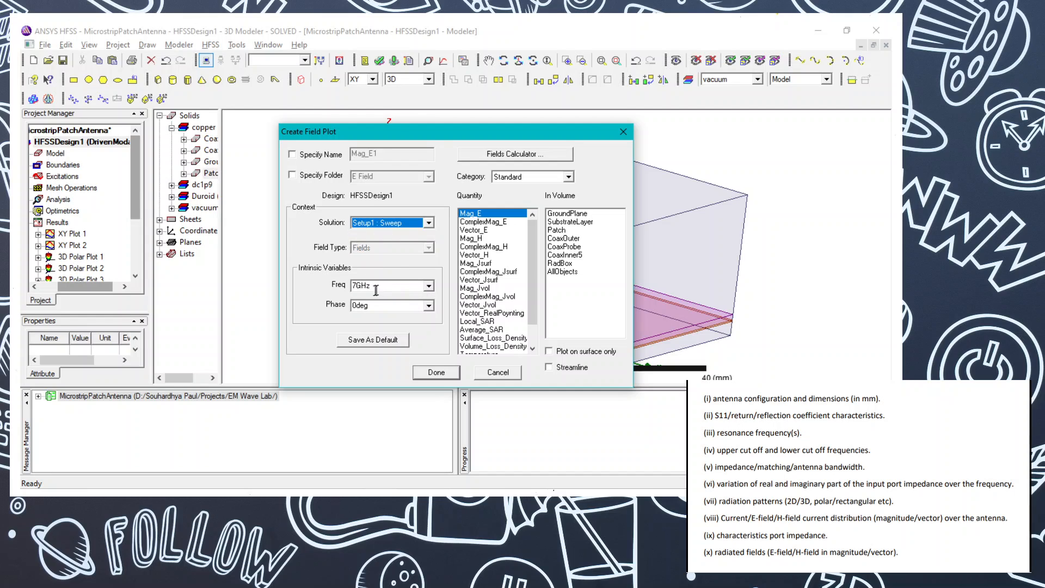
double_click(357, 287)
left_click(355, 287)
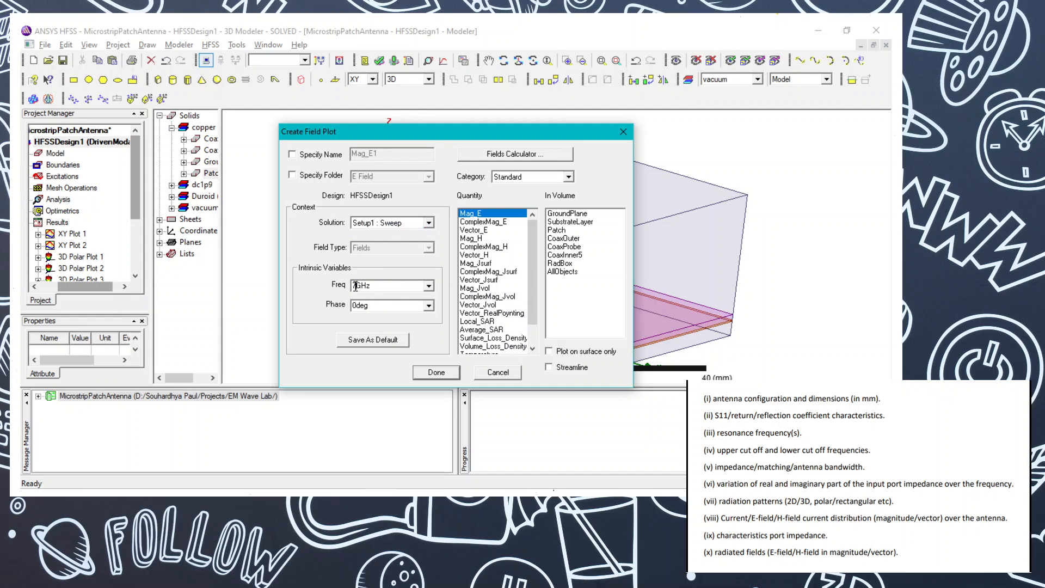
key("BackSpace")
type("10.14")
left_click(429, 372)
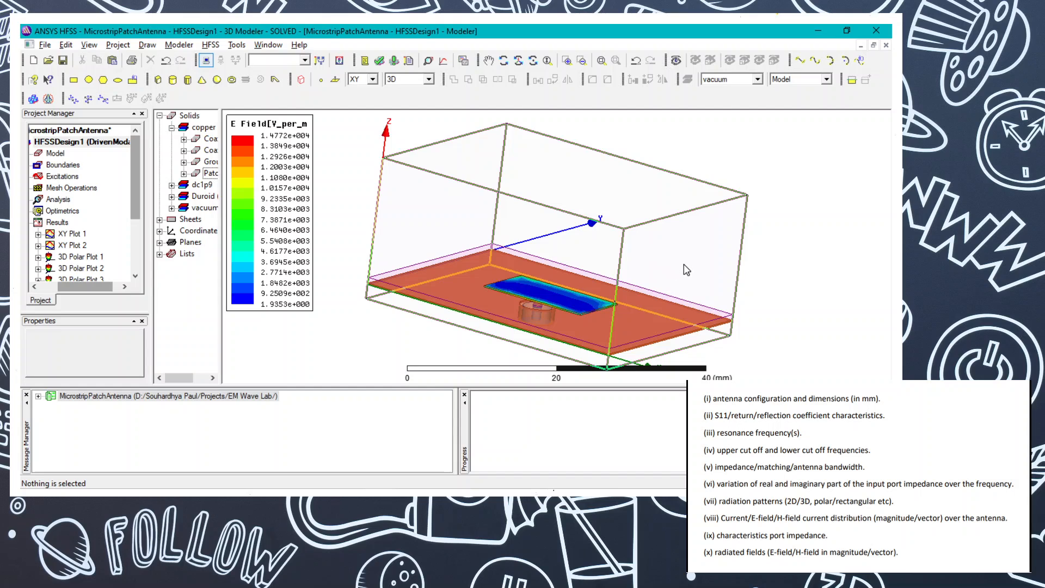
Step: Switch the E Field overlay's colour scale to user-defined limits and apply a maximum of 9000 V_per_meter
left_click_drag(657, 290, 655, 292)
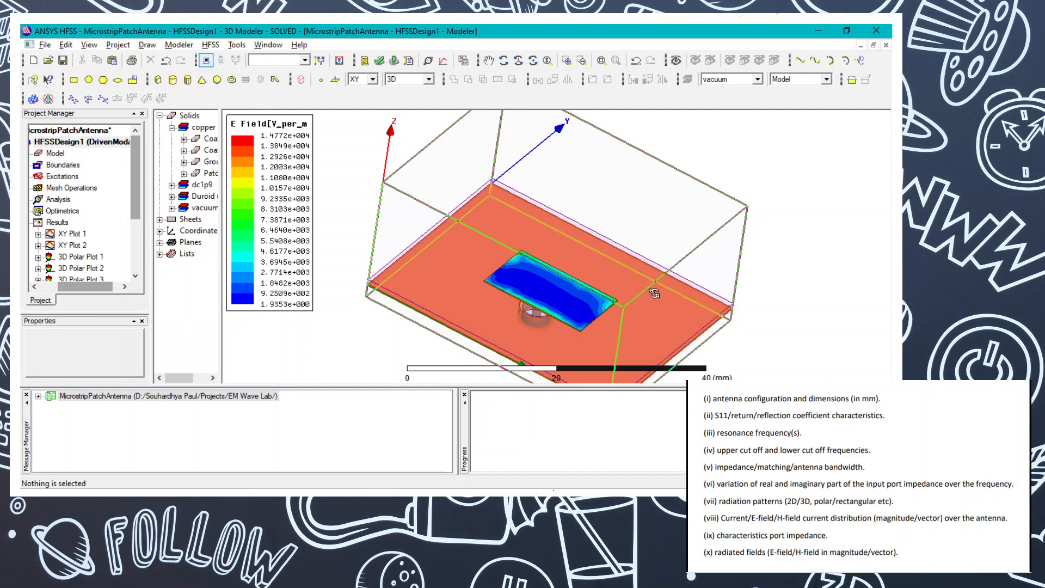
scroll(127, 284, "down", 3)
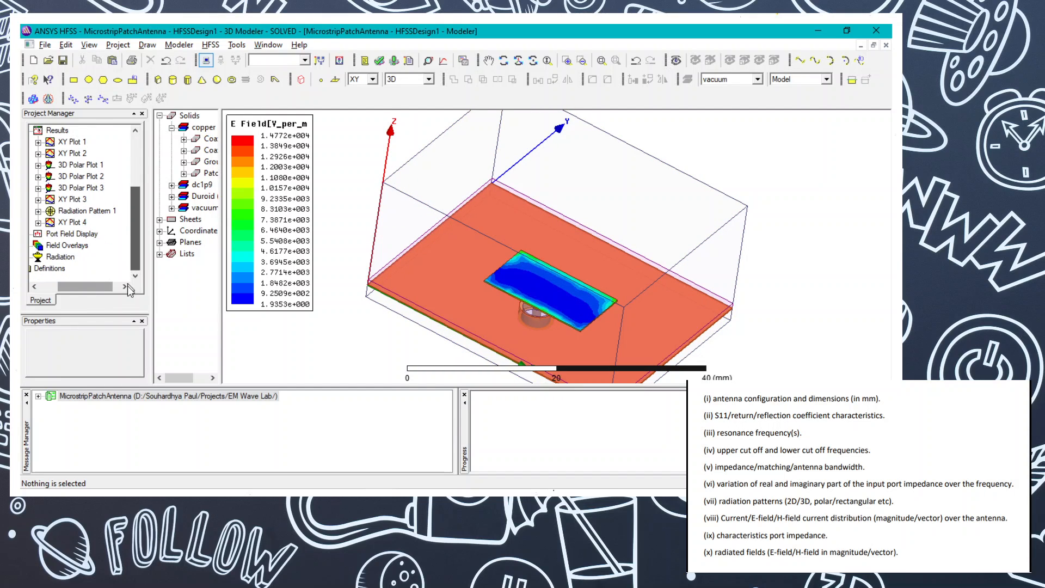
left_click_drag(87, 286, 63, 259)
double_click(90, 246)
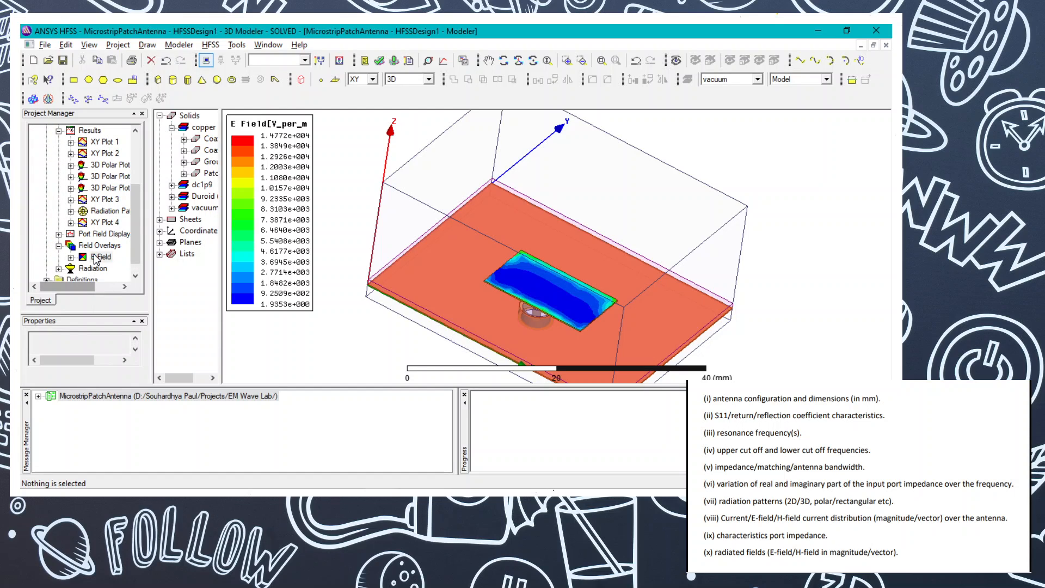
right_click(93, 254)
left_click(117, 291)
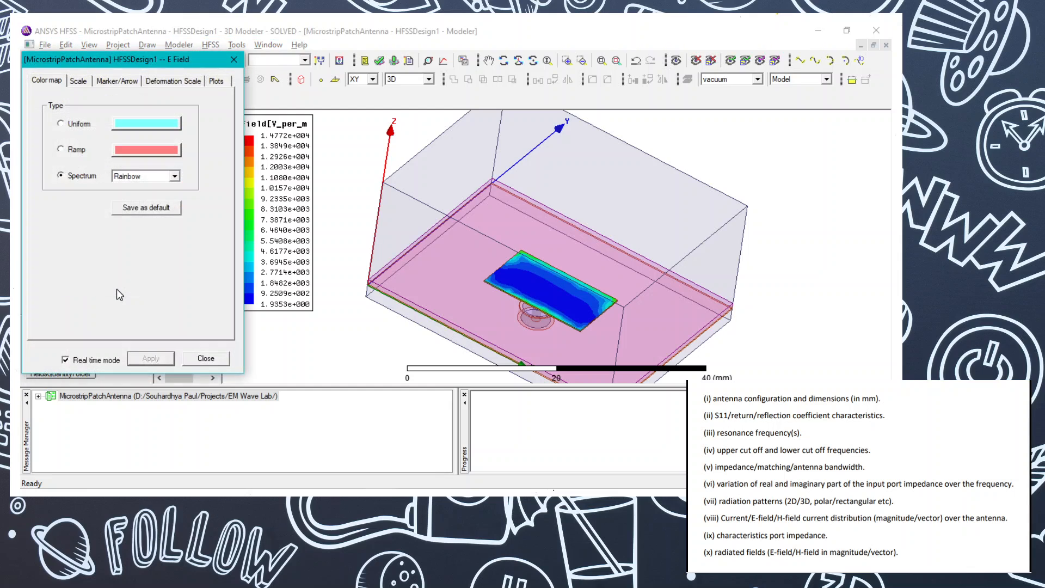
left_click(78, 80)
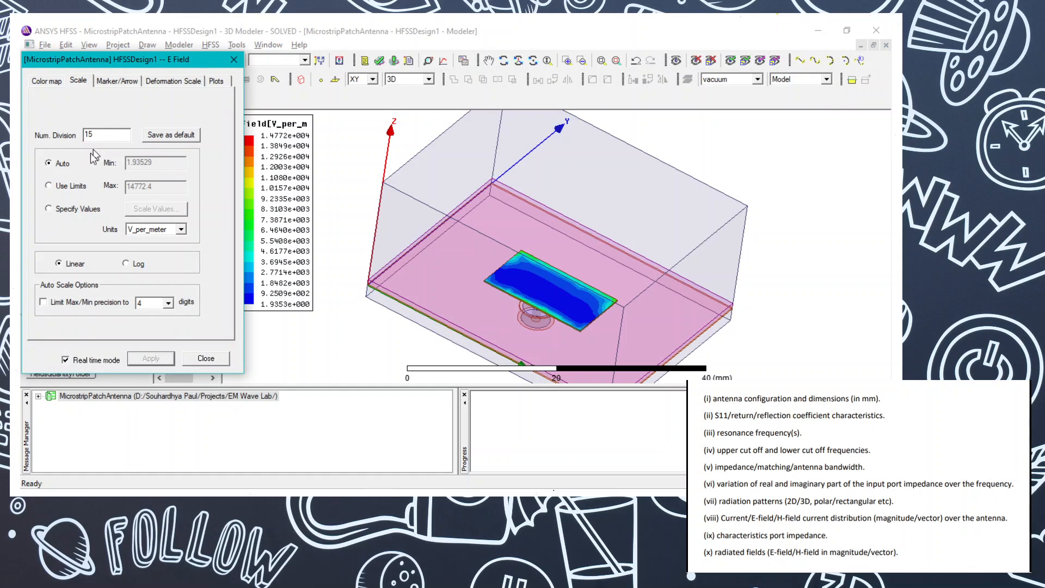
left_click(64, 187)
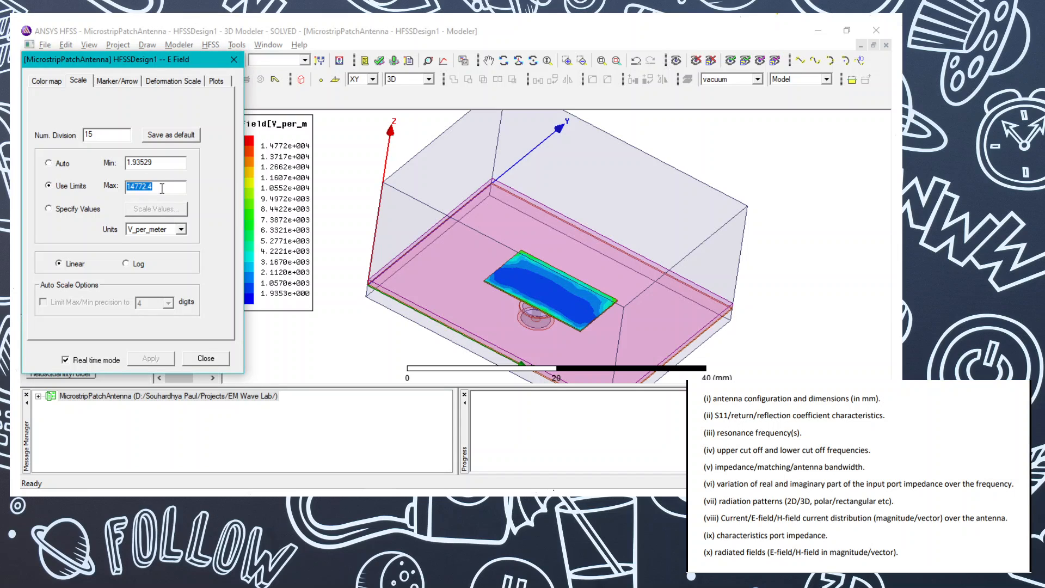
double_click(162, 188)
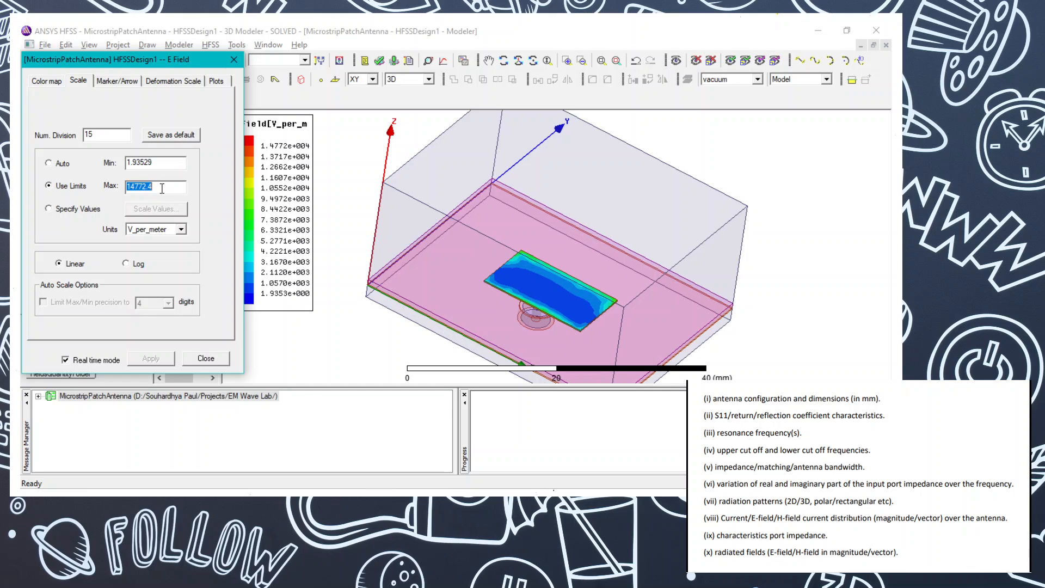
type("9000")
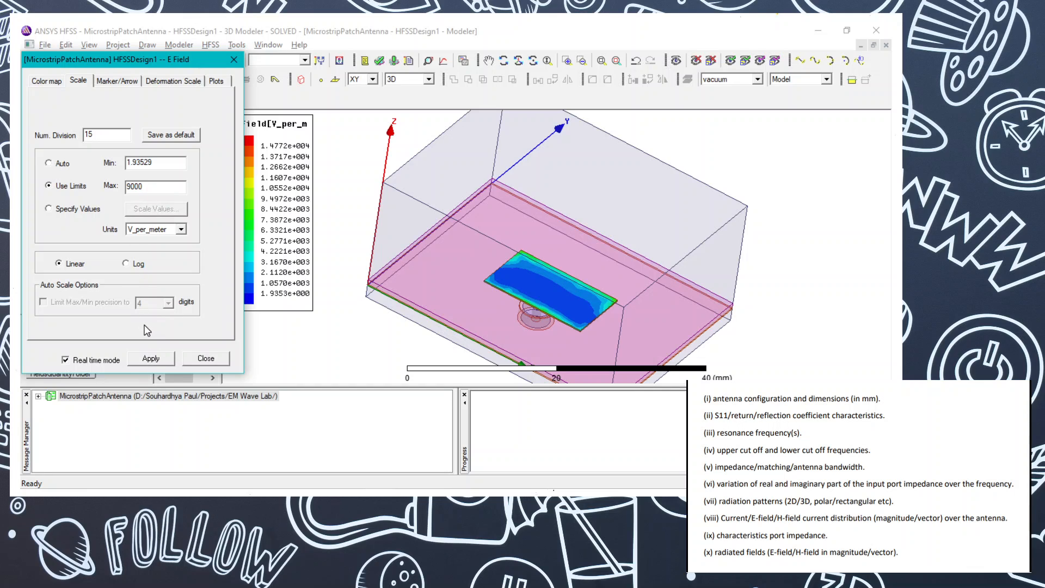
left_click(151, 360)
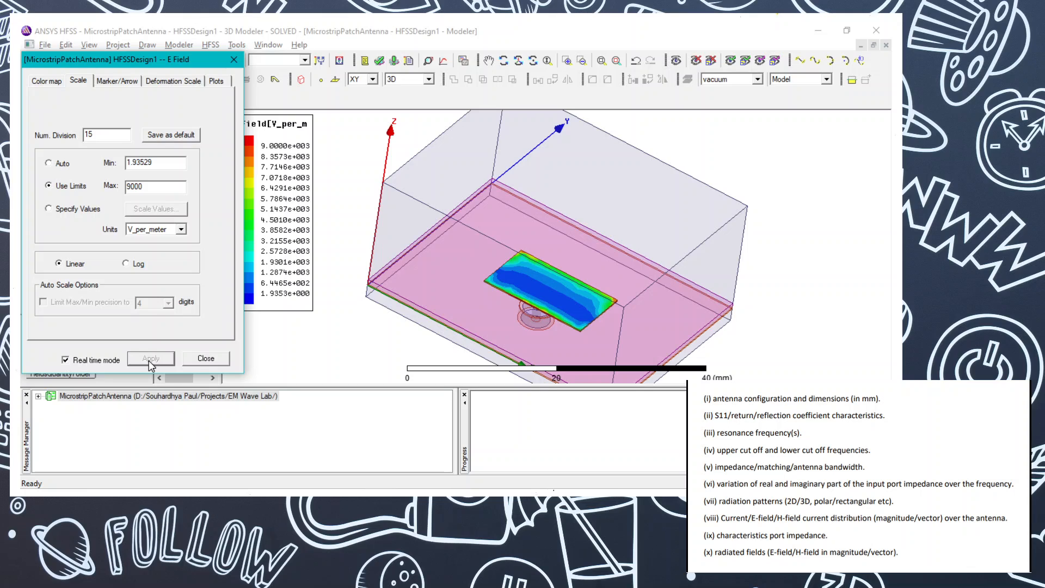
Step: Set the E Field scale maximum to 7000 V_per_meter, apply it and close the overlay settings
double_click(157, 191)
type("7")
left_click(151, 358)
left_click(206, 358)
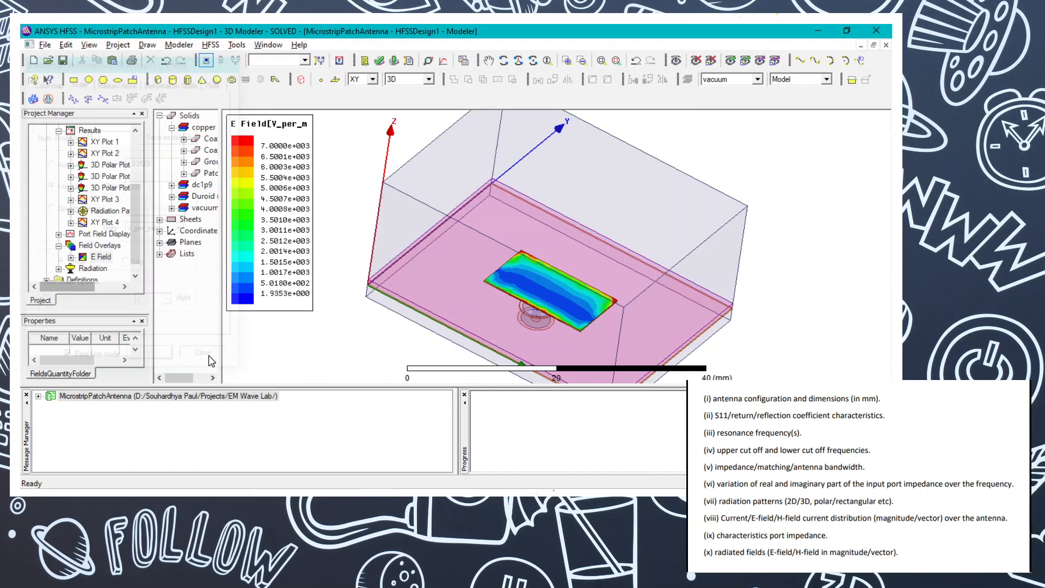
Step: Animate the Mag_E1 plot over phase from 0deg to 360deg in 17 steps and close the animation player
right_click(99, 257)
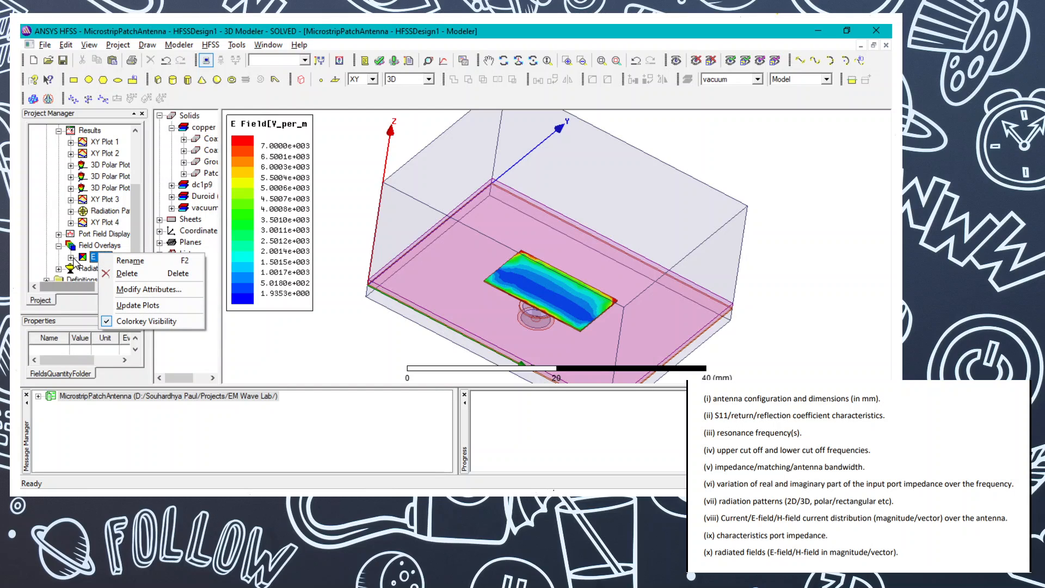
left_click(71, 256)
left_click(111, 269)
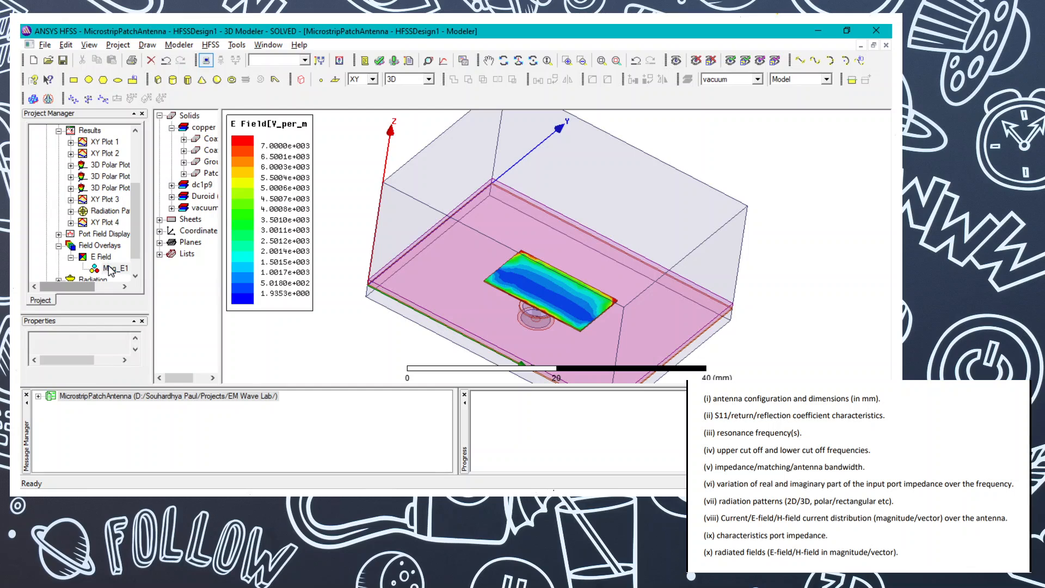
right_click(110, 268)
left_click(130, 348)
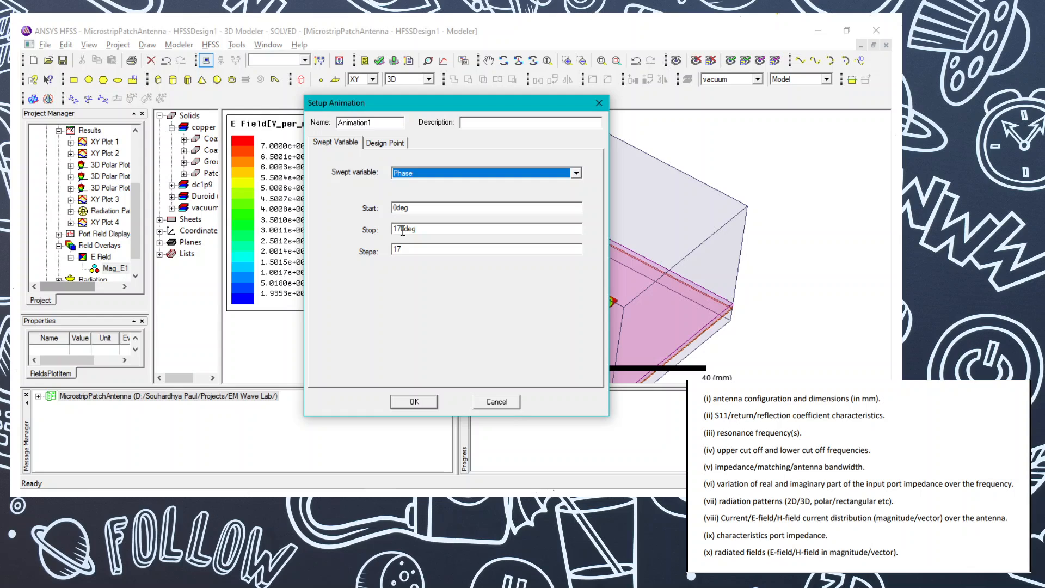
left_click(402, 230)
double_click(403, 230)
left_click(402, 230)
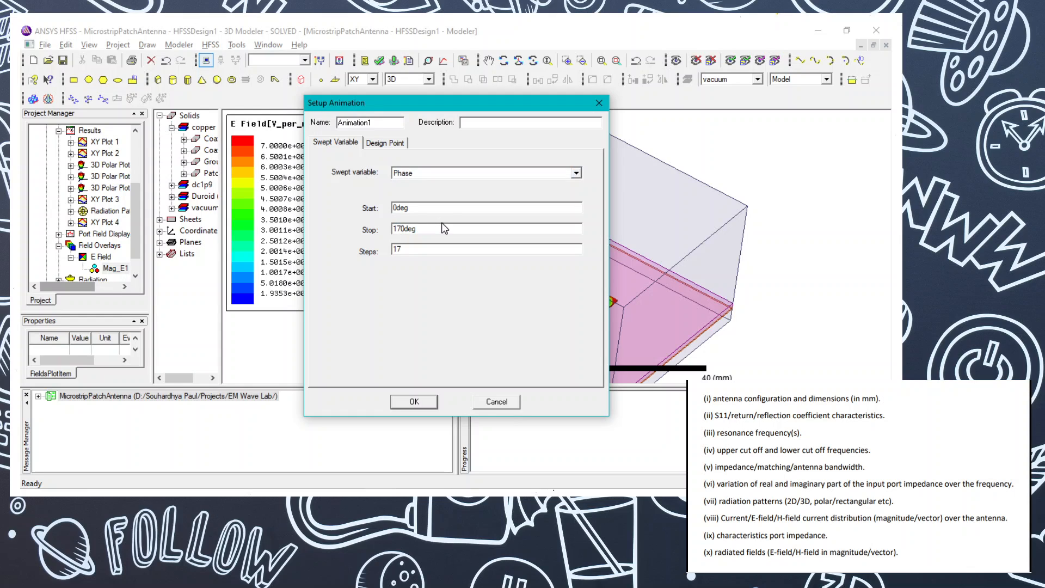
key("BackSpace")
key("BackSpace")
type("36")
left_click(413, 402)
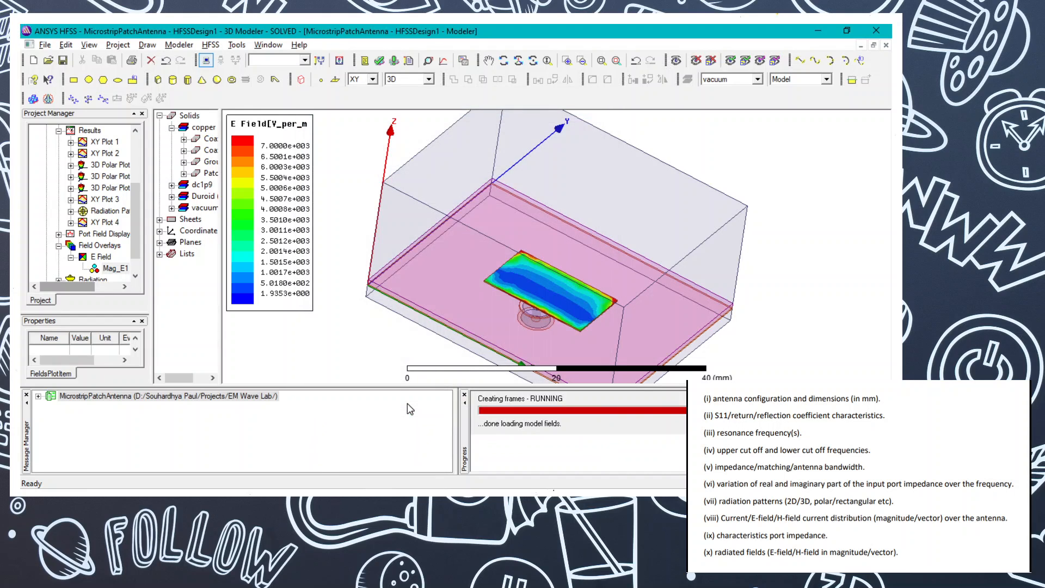
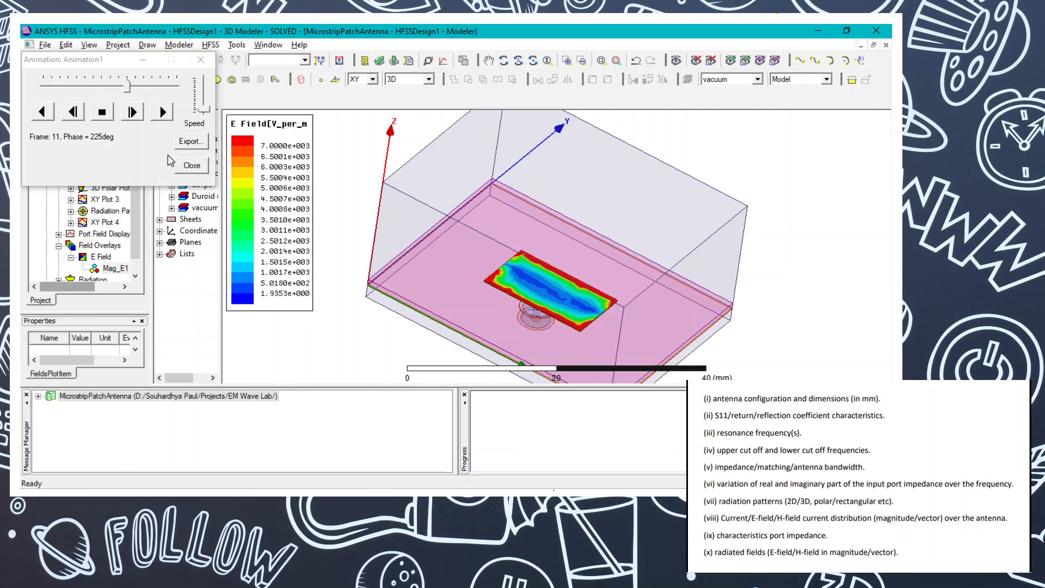
left_click(188, 166)
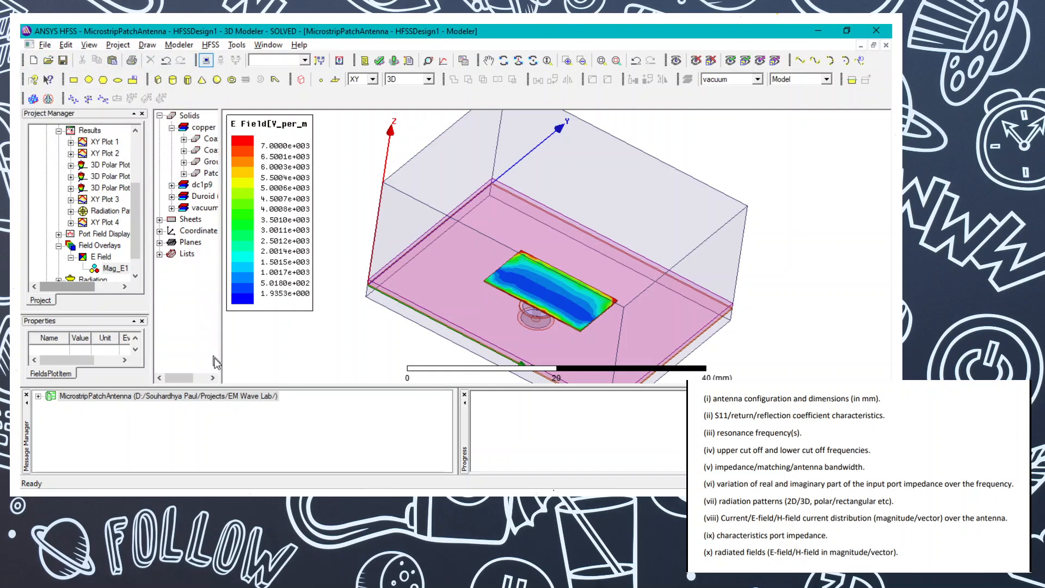
Step: Switch to the MicrostripPatchAntenna report in Edge, examine the Jsurf and vertical-plane E Field plots in section VIII, and return to HFSS
scroll(140, 270, "down", 1)
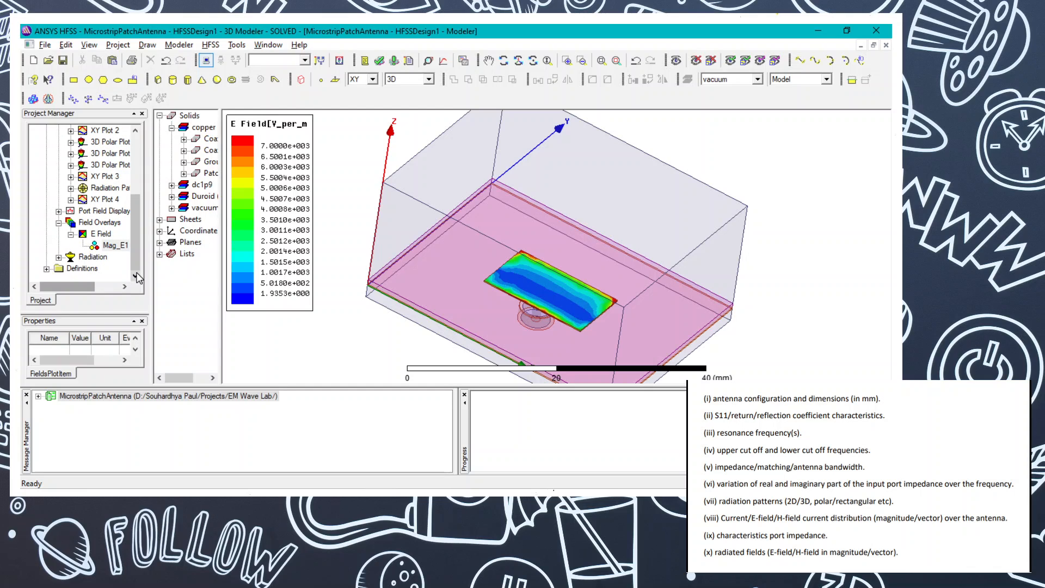
key("alt+Tab")
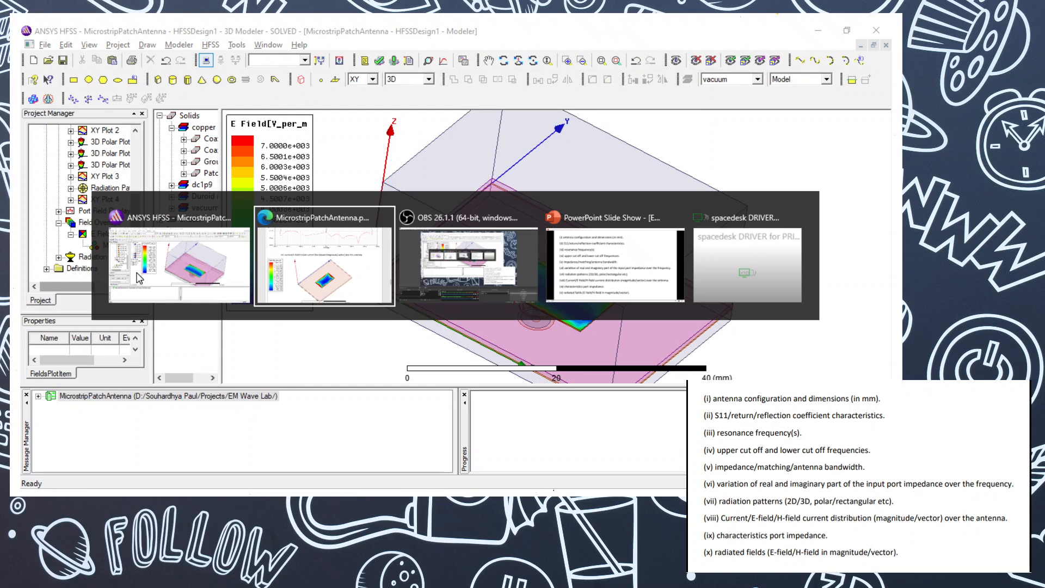
scroll(137, 277, "down", 5)
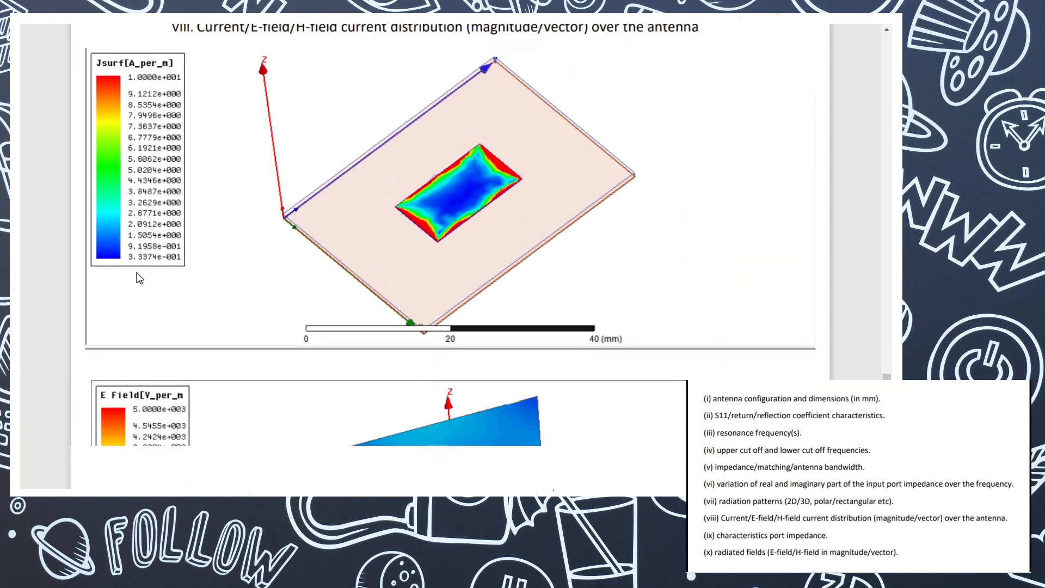
scroll(137, 276, "down", 2)
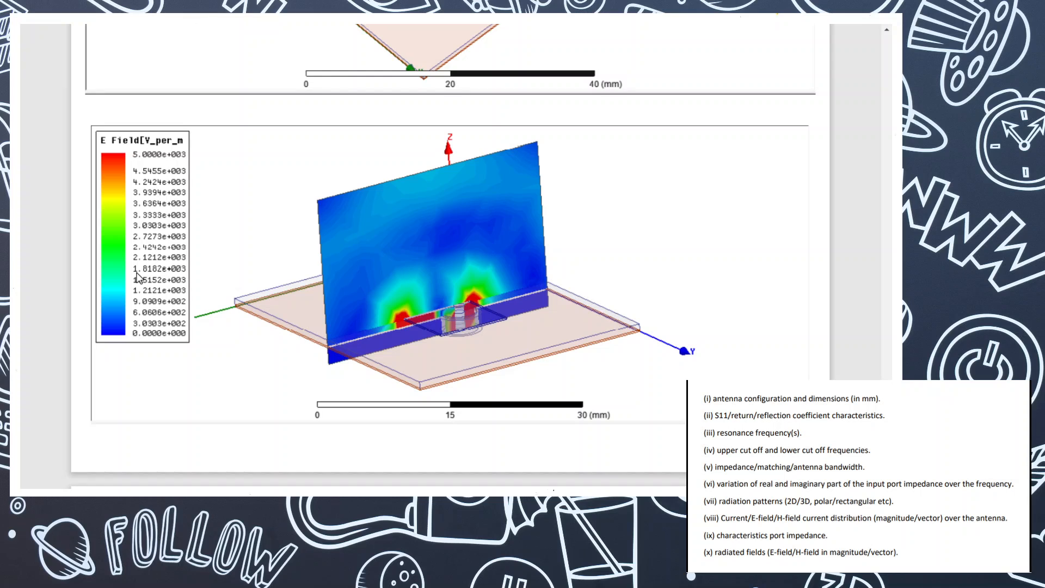
scroll(137, 278, "up", 10)
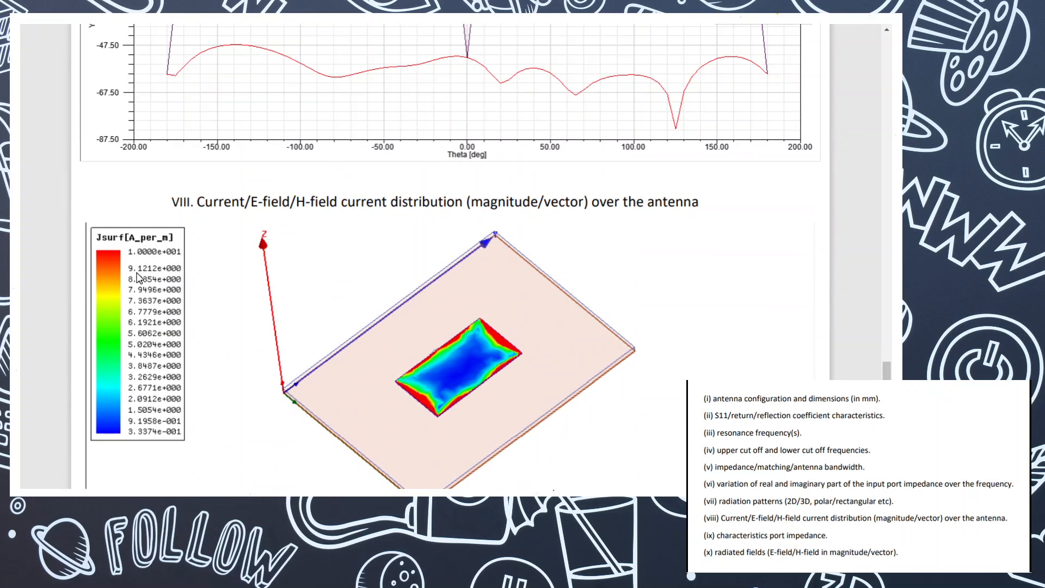
key("alt+Tab")
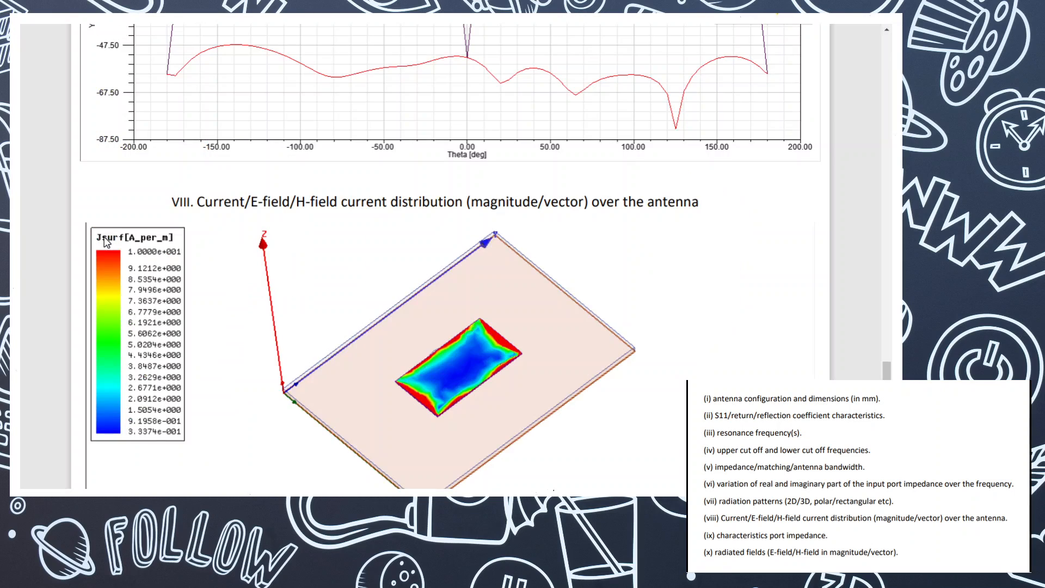
scroll(107, 242, "down", 5)
scroll(106, 242, "down", 4)
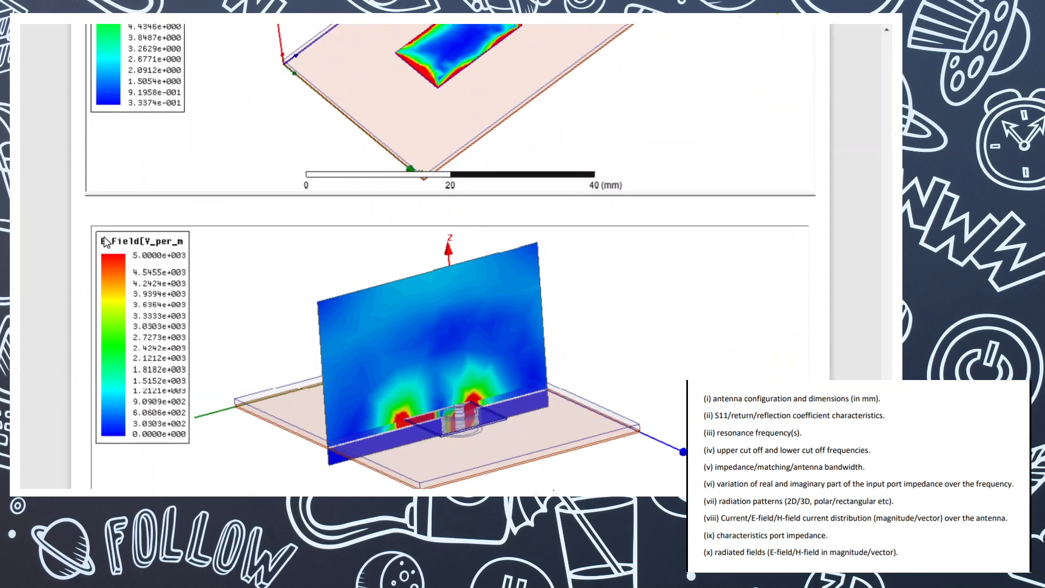
scroll(105, 242, "down", 1)
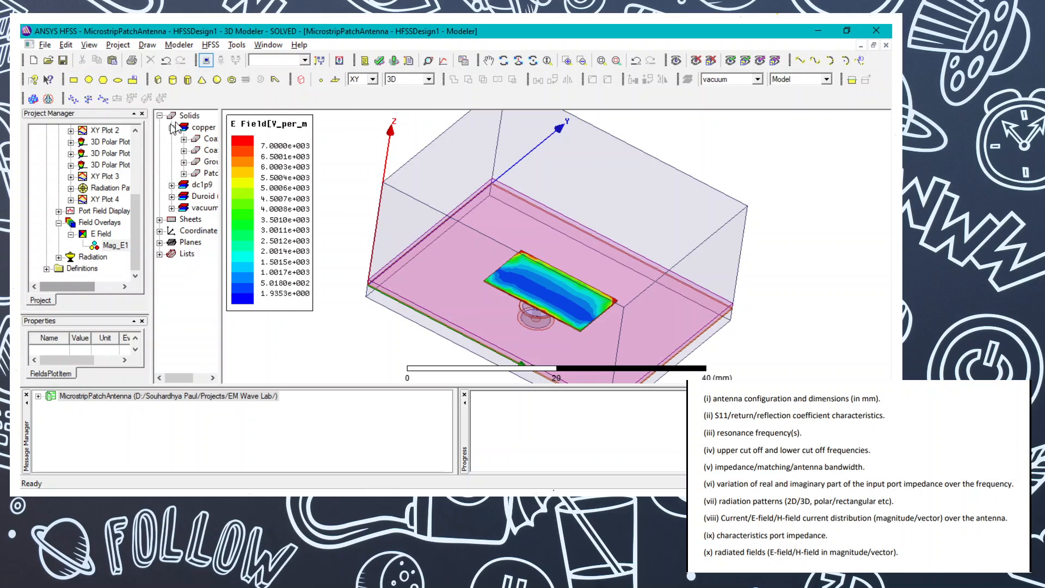
Step: Inspect the model's existing sheets by selecting the circular wave port sheet
left_click(160, 219)
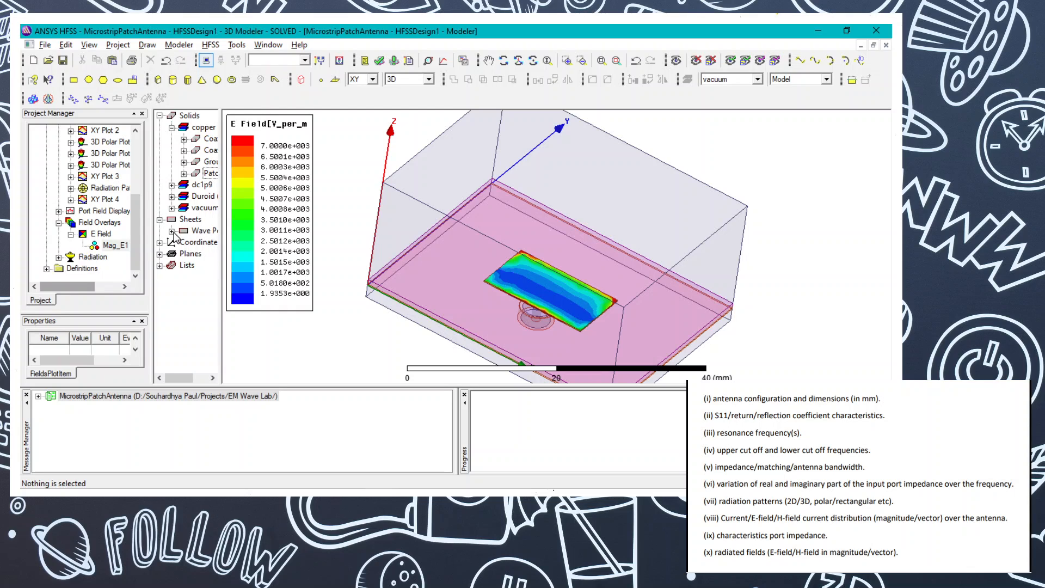
left_click(196, 231)
left_click(172, 231)
left_click(210, 243)
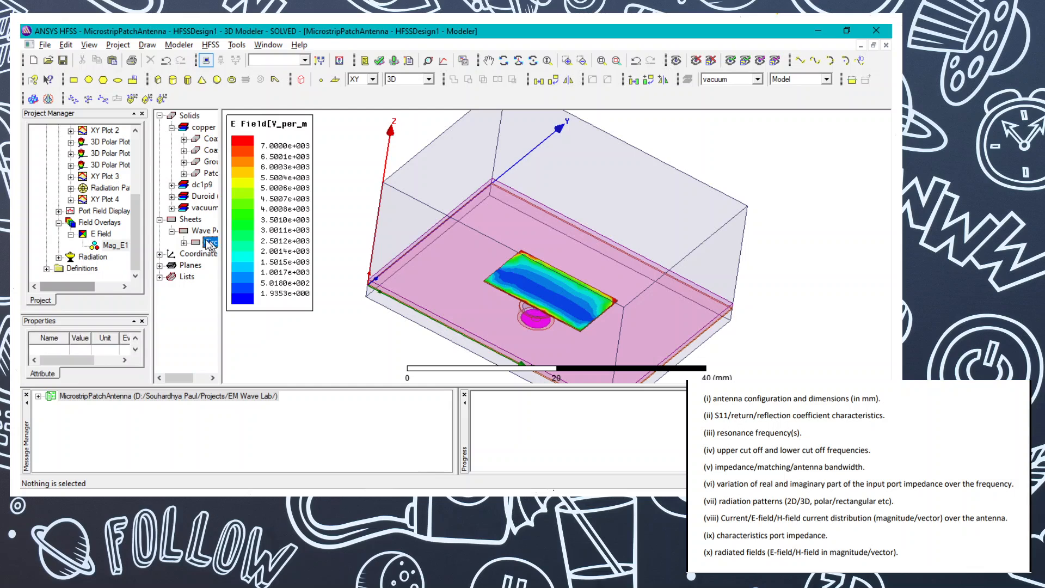
left_click(160, 220)
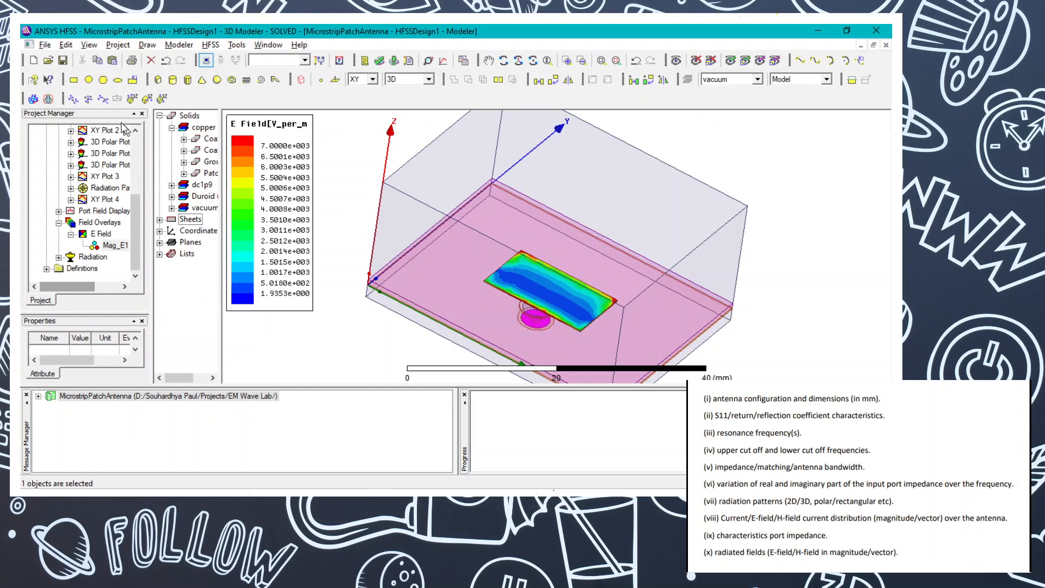
Step: Draw a non-model rectangle on the XY plane, about 32 by 14 mm, starting at (-10, 20, 0)
left_click(73, 79)
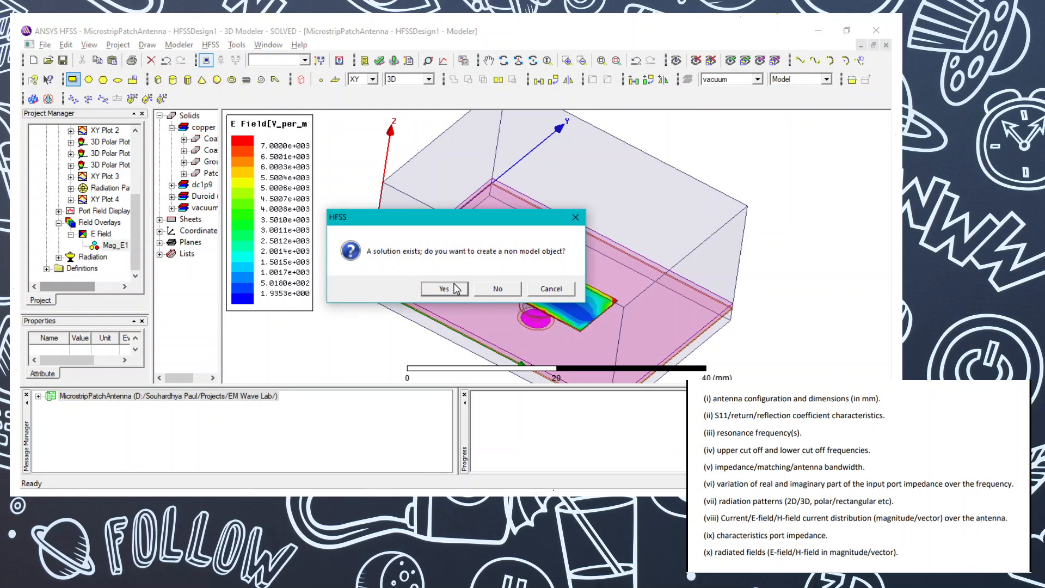
left_click(455, 286)
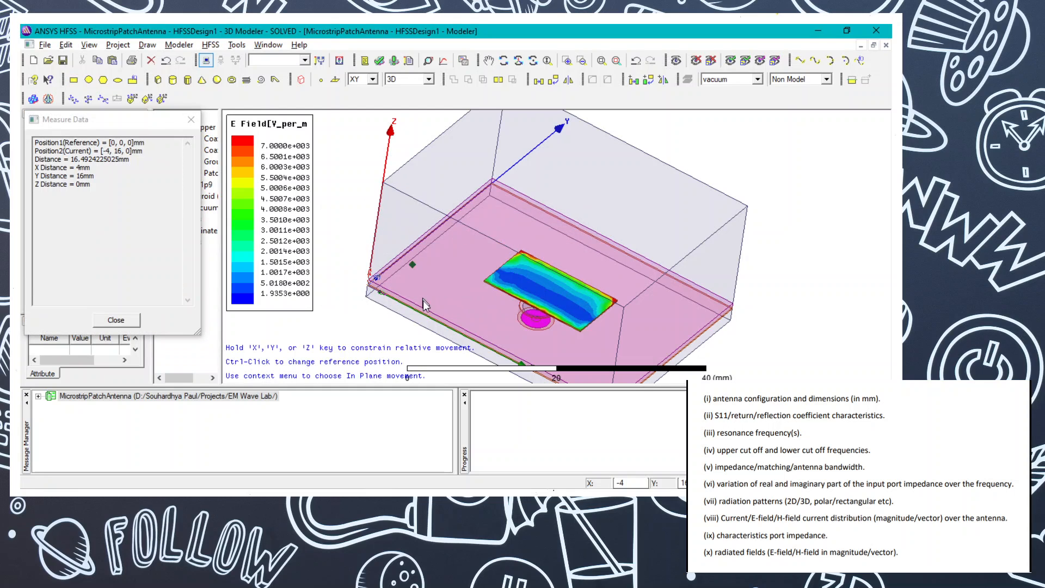
left_click(391, 184)
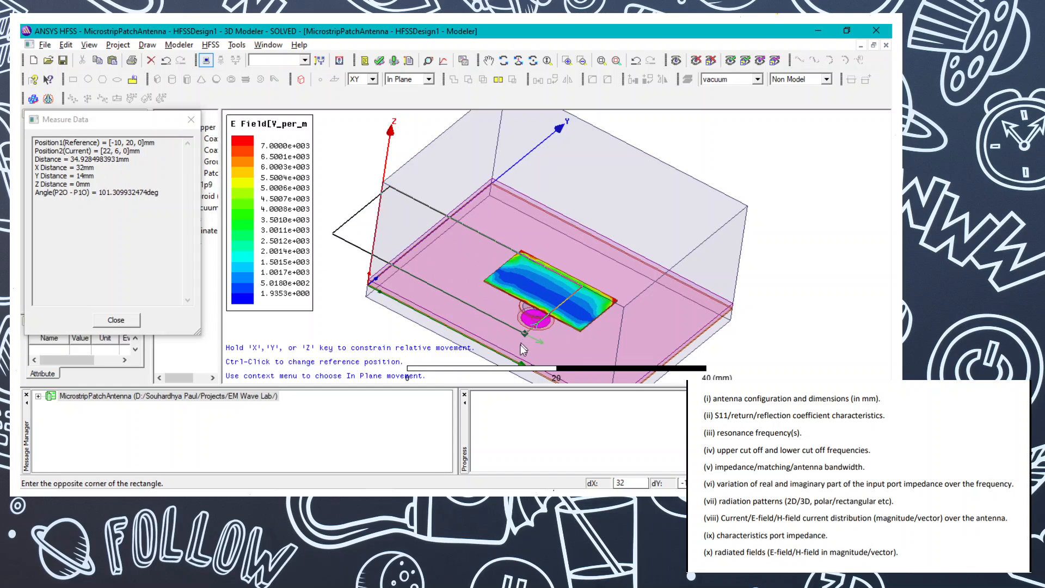
left_click(526, 336)
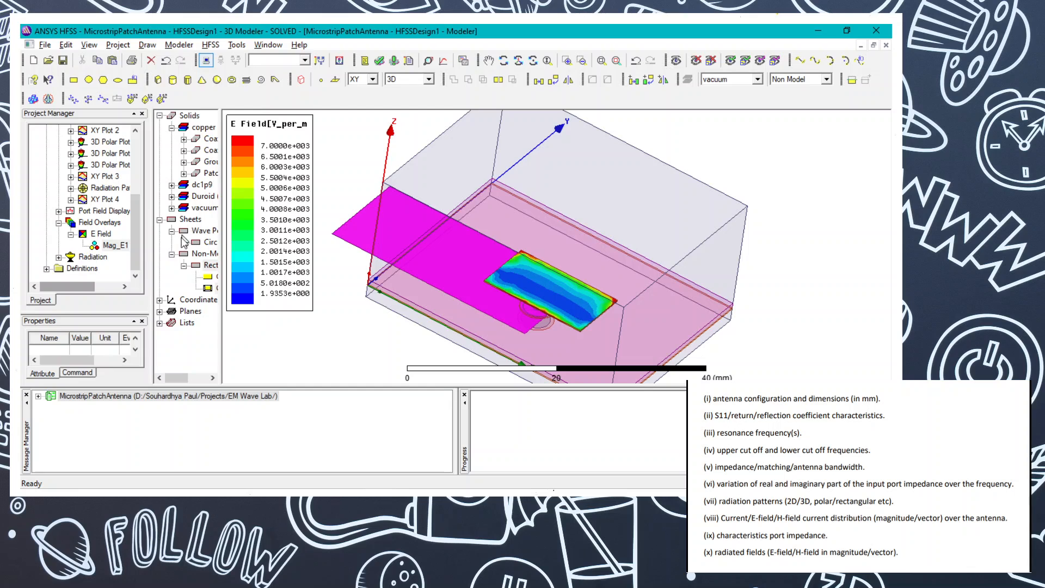
Step: Set the non-model rectangle's position to 0, width_ground/2, 0 and apply the change
double_click(211, 278)
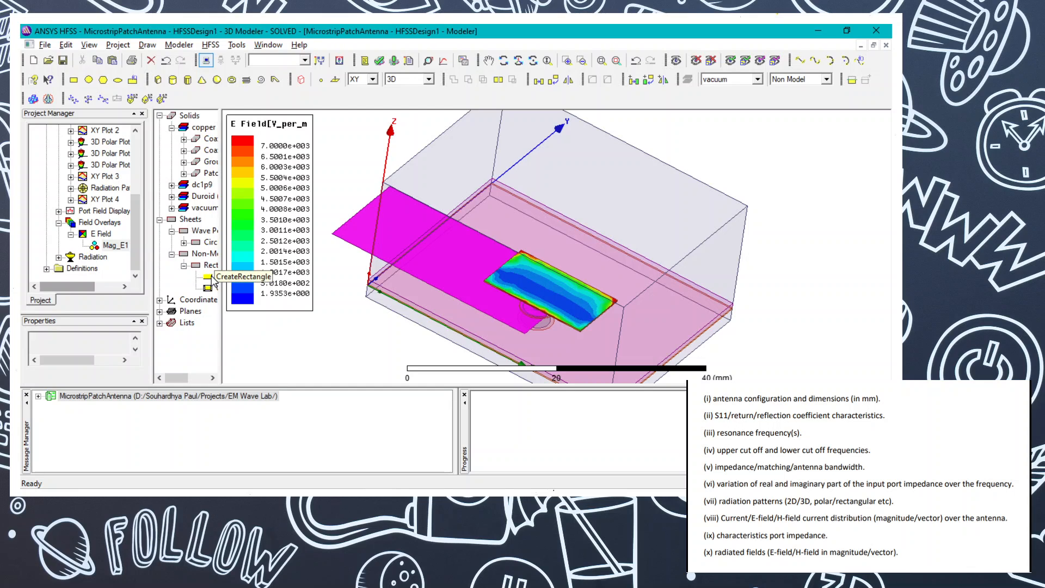
left_click(325, 222)
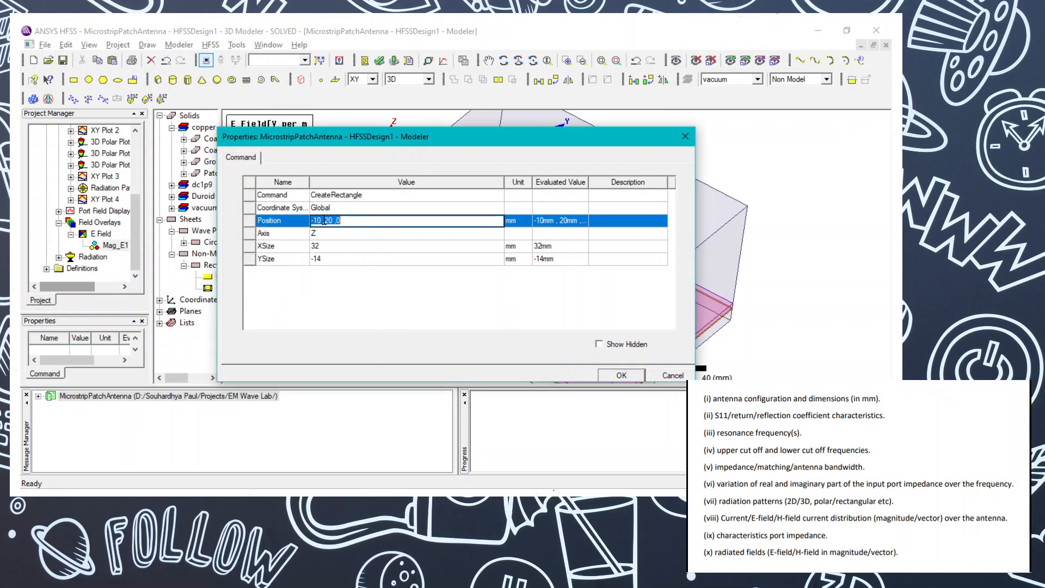
left_click(325, 222)
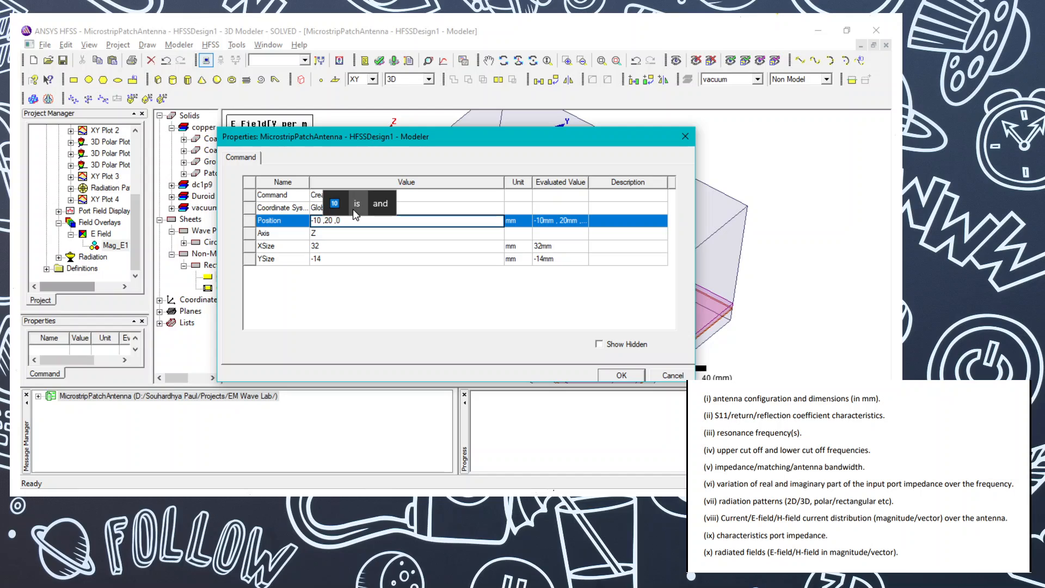
key("BackSpace")
key("BackSpace")
key("BackSpace")
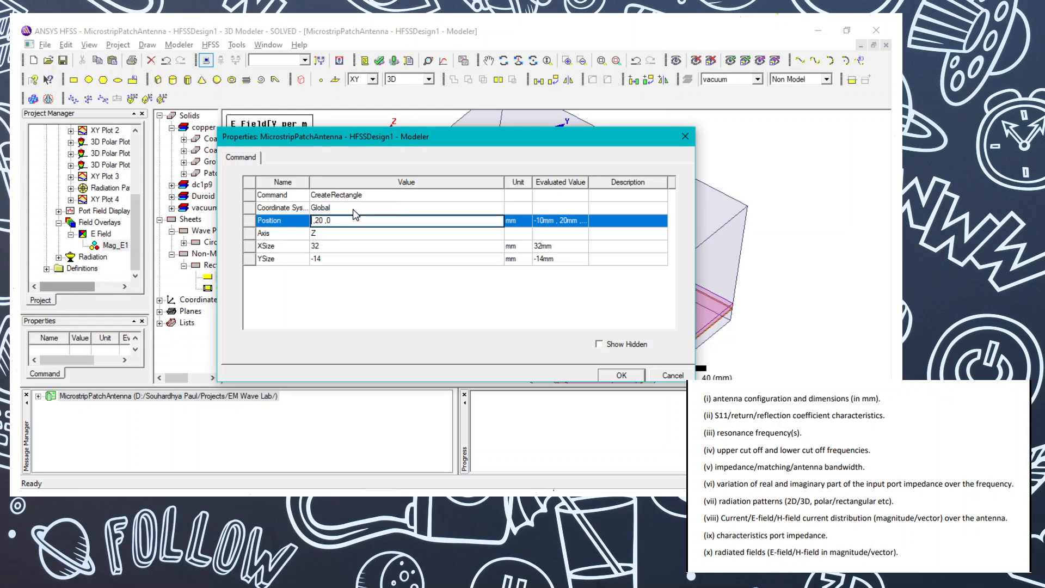
type("0")
type("width")
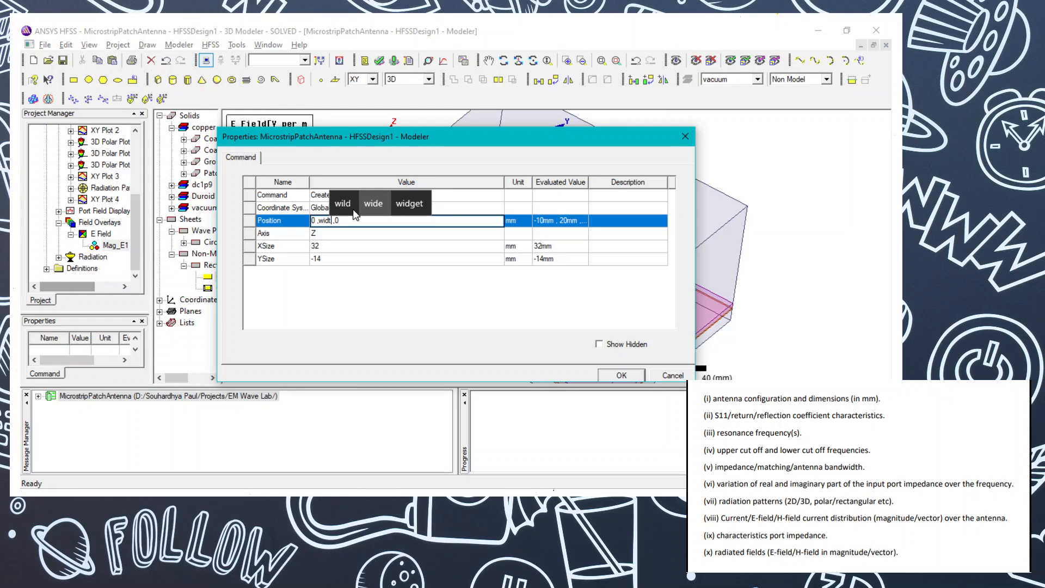
type("_")
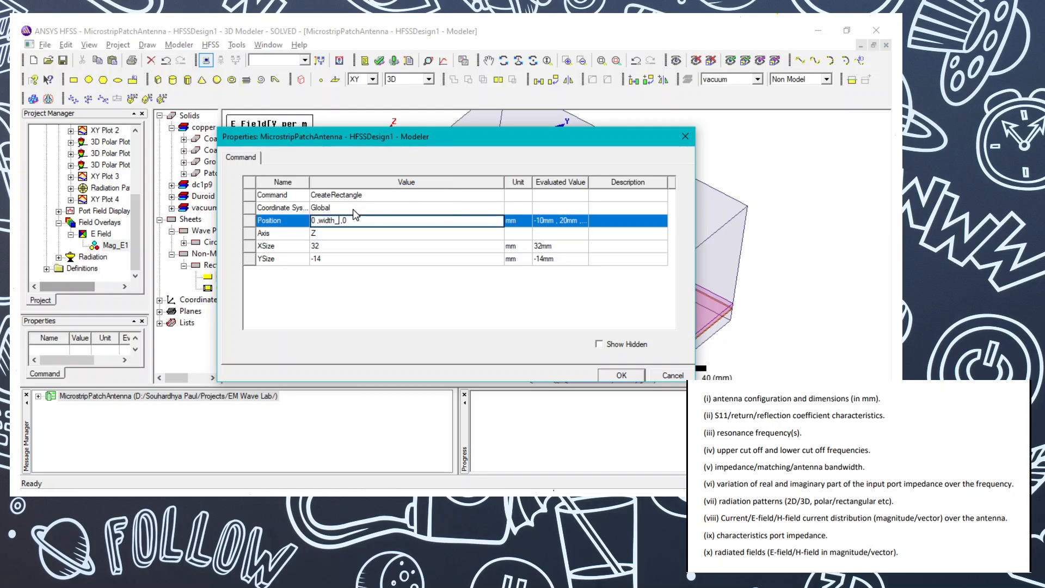
type("ground/2")
left_click(409, 295)
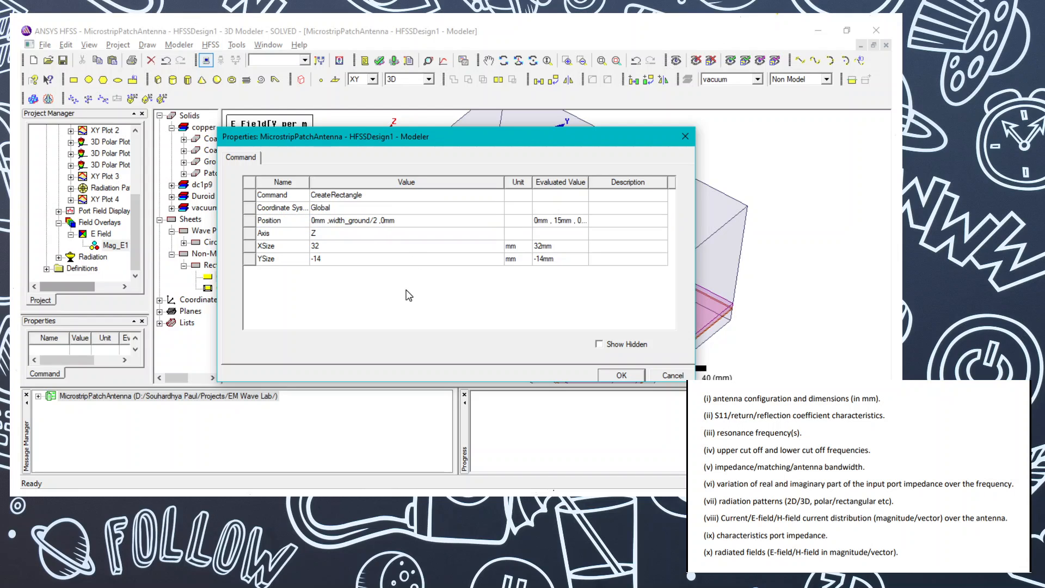
left_click(620, 374)
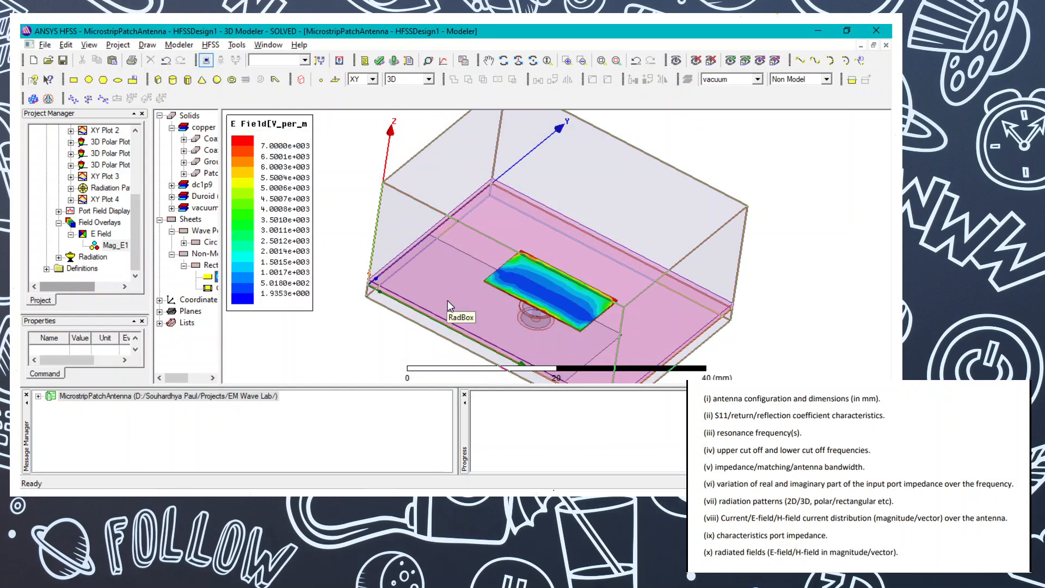
Step: Change the non-model rectangle's axis to Y and apply the change
double_click(207, 276)
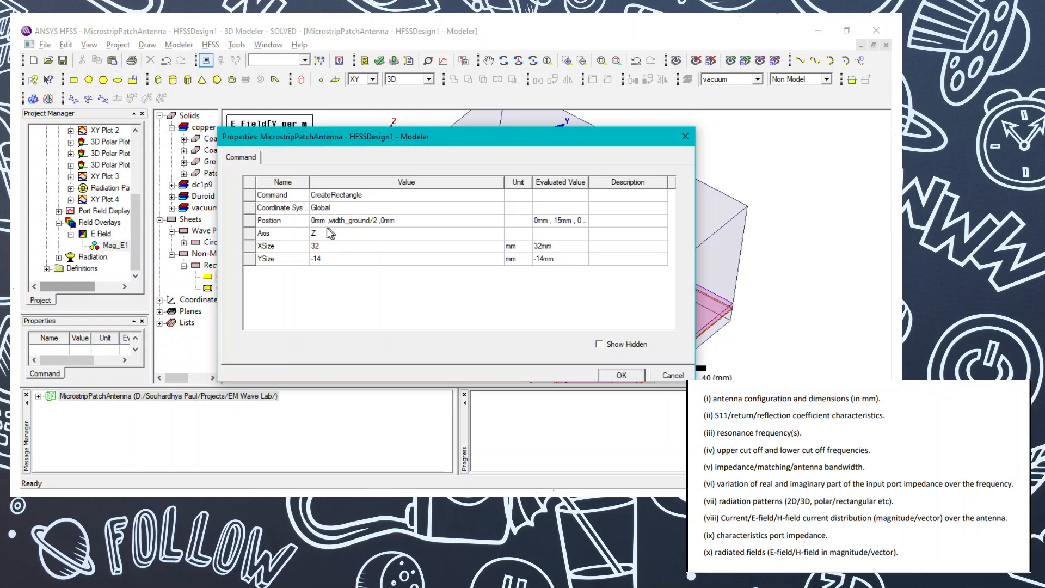
left_click(328, 234)
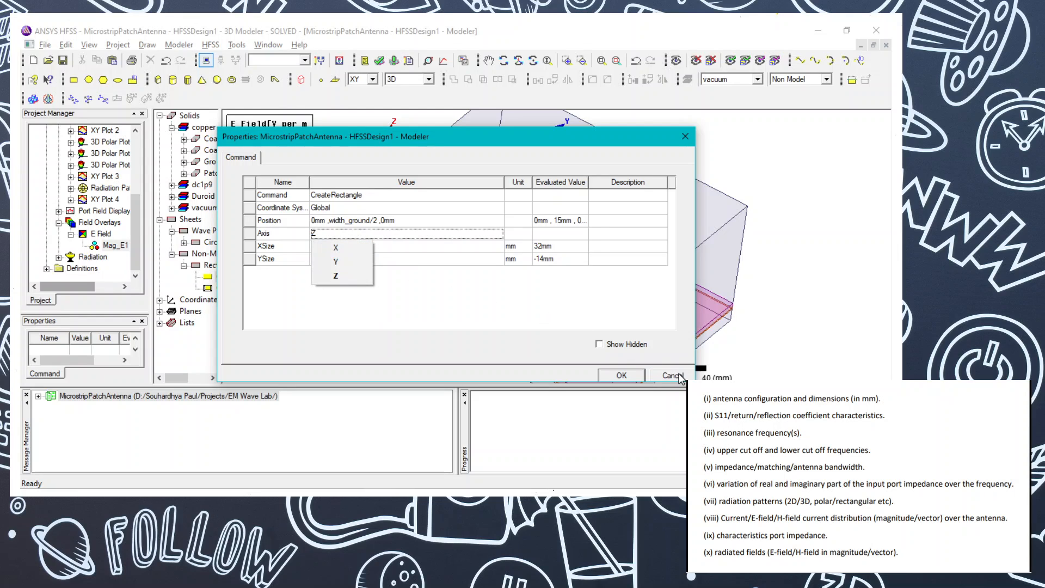
left_click(346, 262)
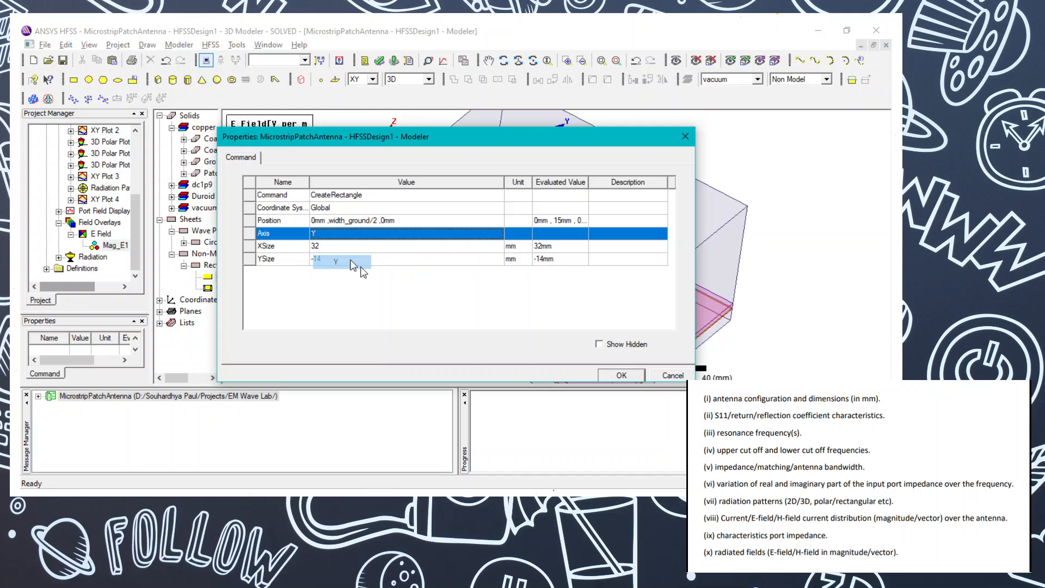
left_click(635, 377)
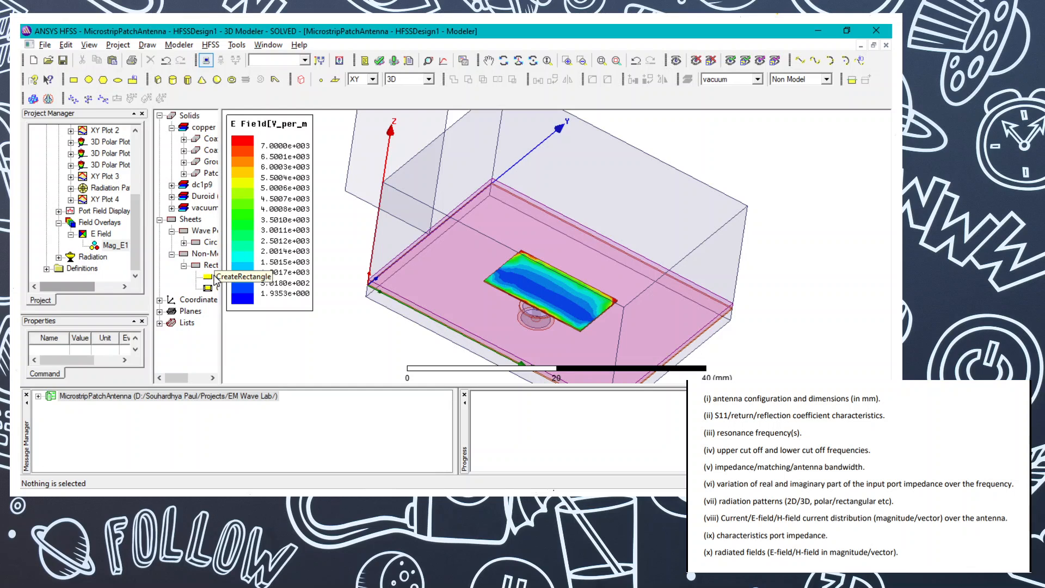
Step: Change the non-model rectangle's axis to X, set its XSize to length_ground, and apply the changes
double_click(215, 279)
left_click(326, 238)
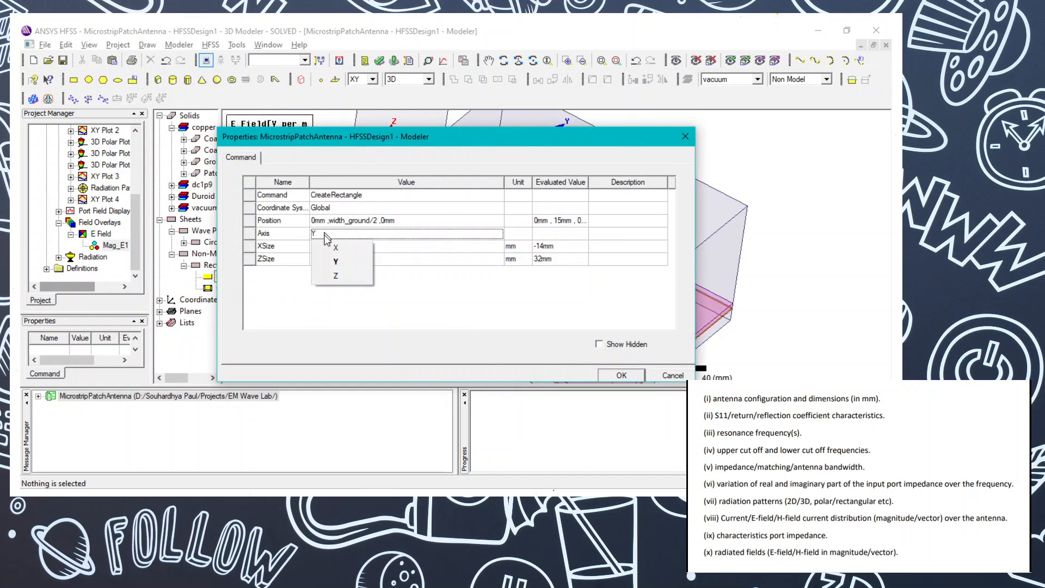
left_click(335, 248)
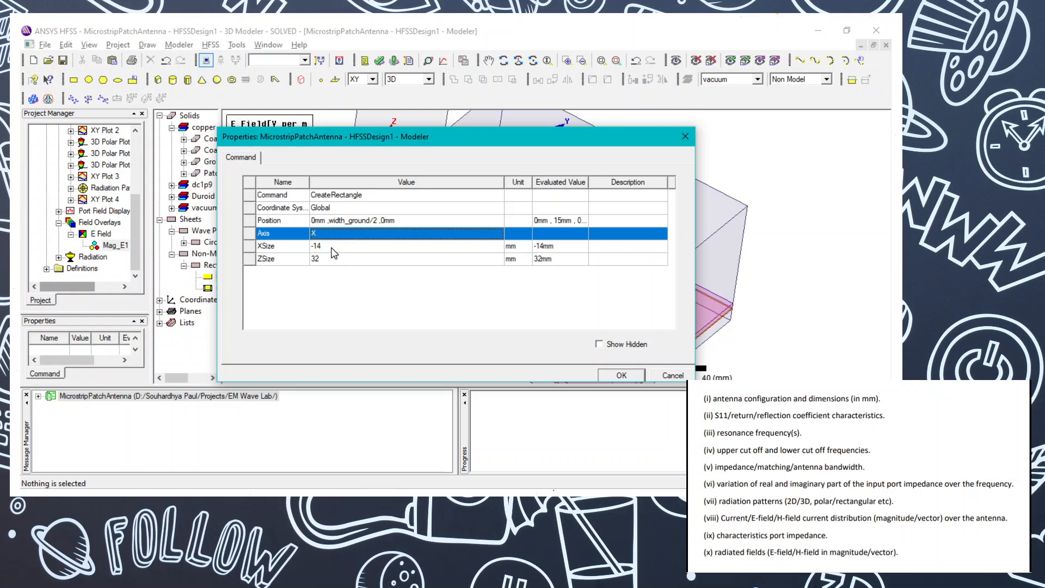
left_click(332, 246)
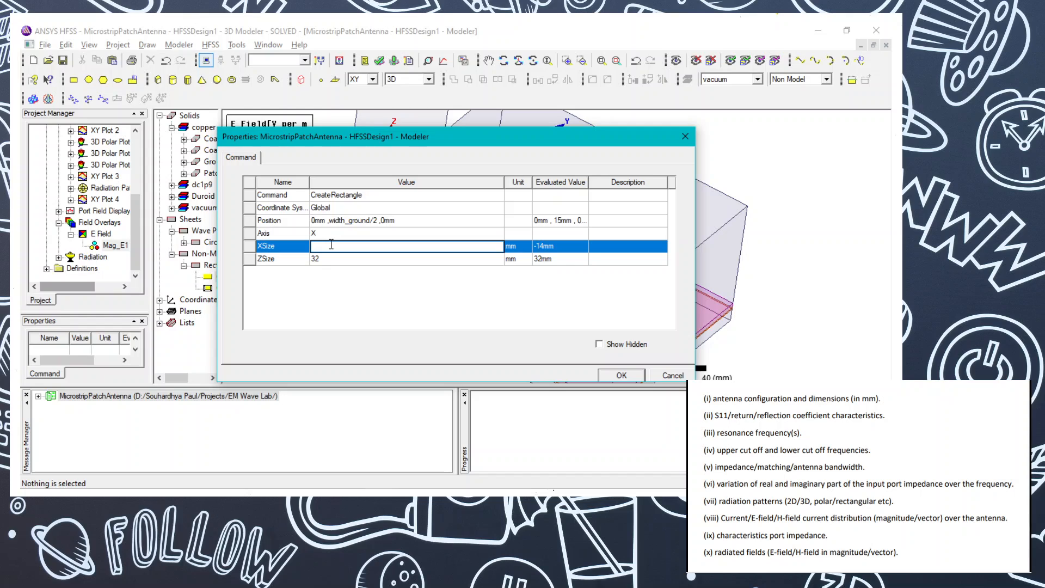
type("hei")
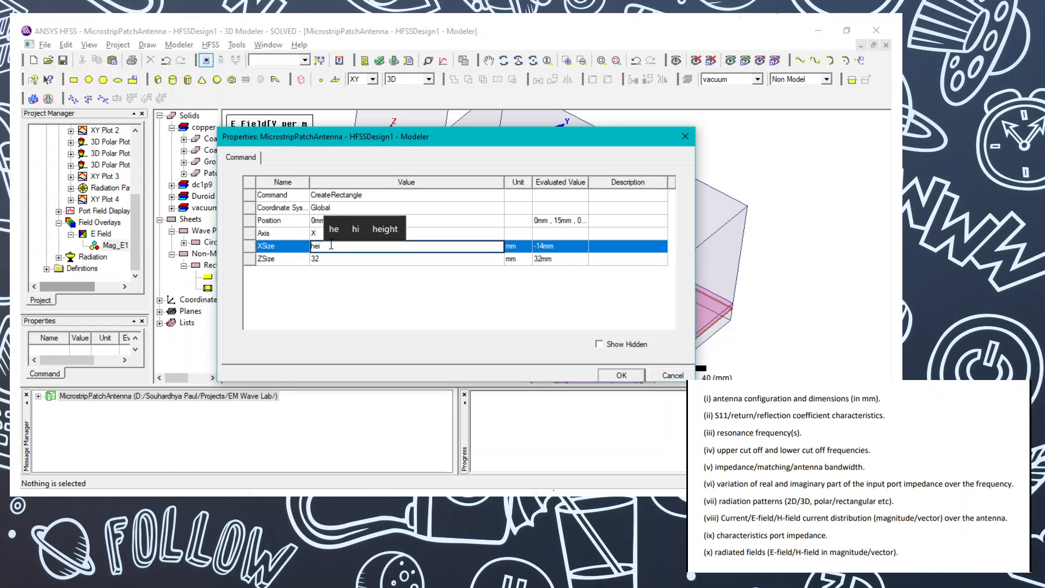
type("ght")
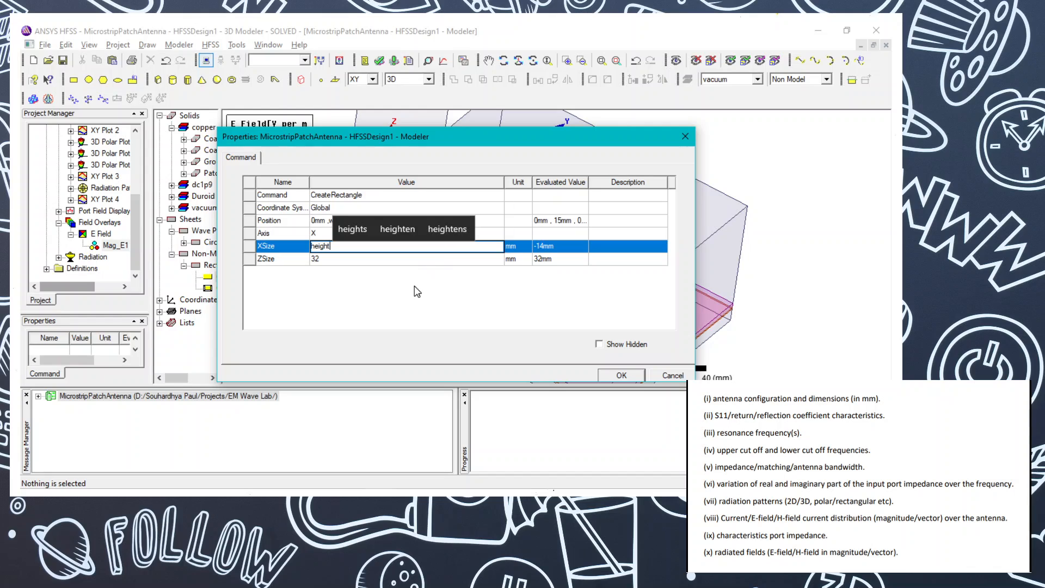
key("BackSpace")
key("BackSpace")
key("BackSpace")
key("BackSpace")
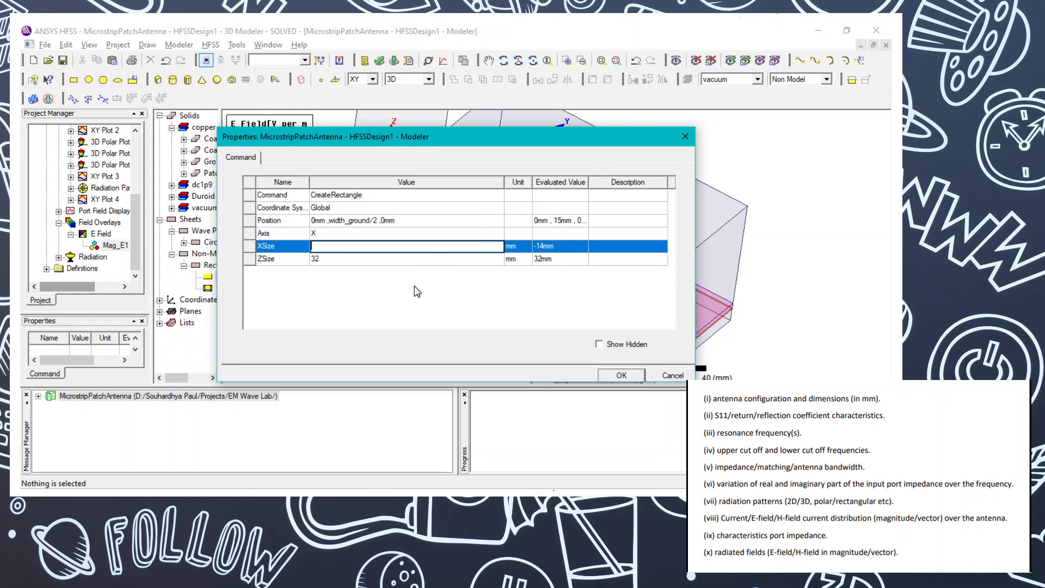
type("leng")
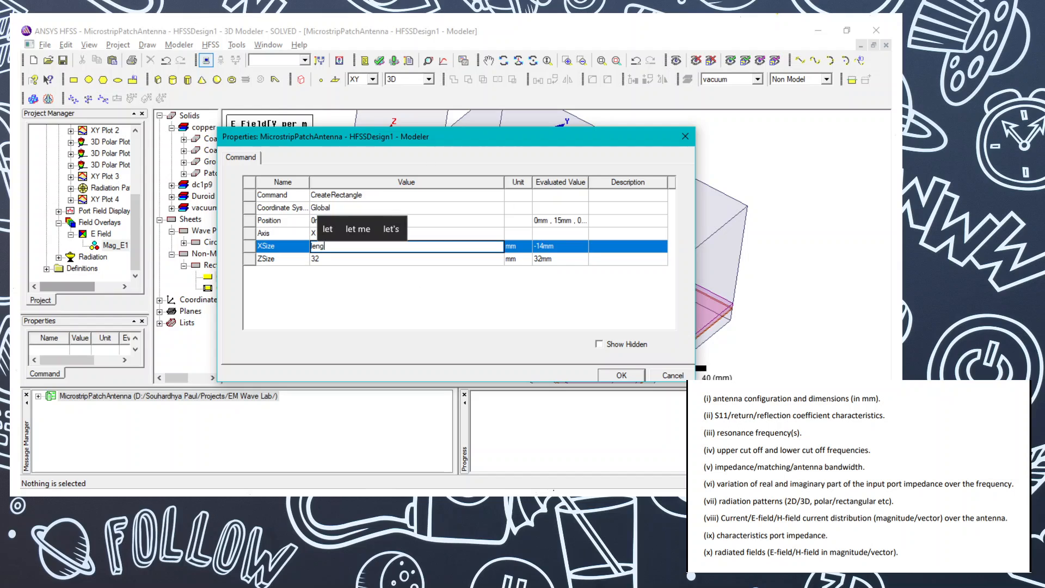
type("th_")
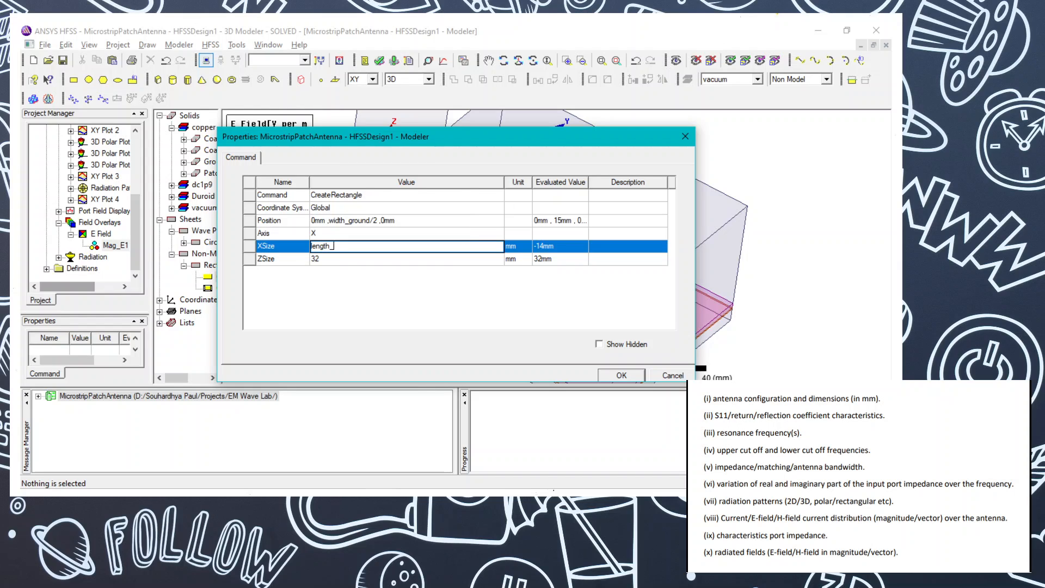
type("ground")
left_click(416, 292)
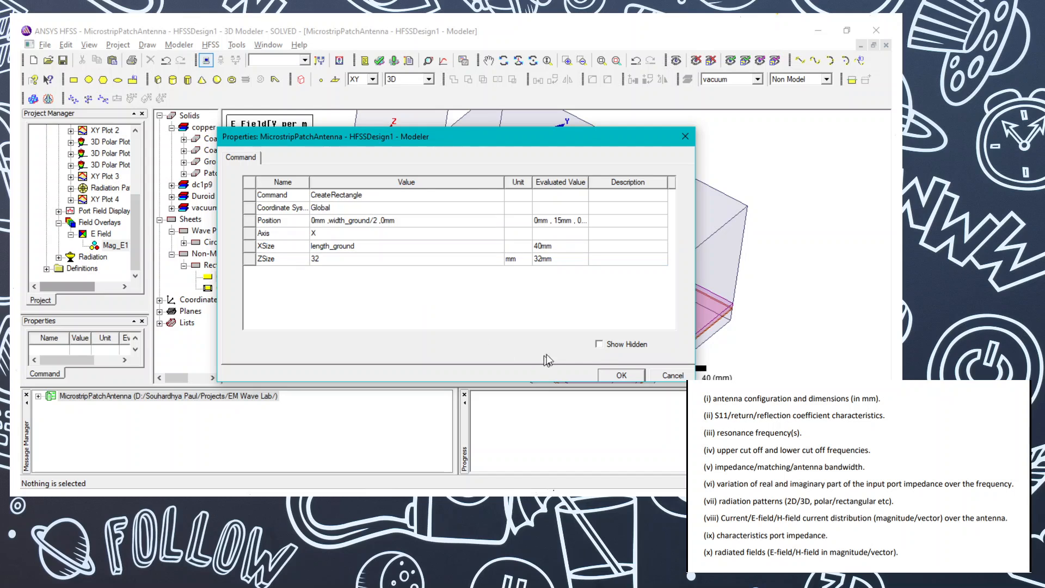
left_click(616, 374)
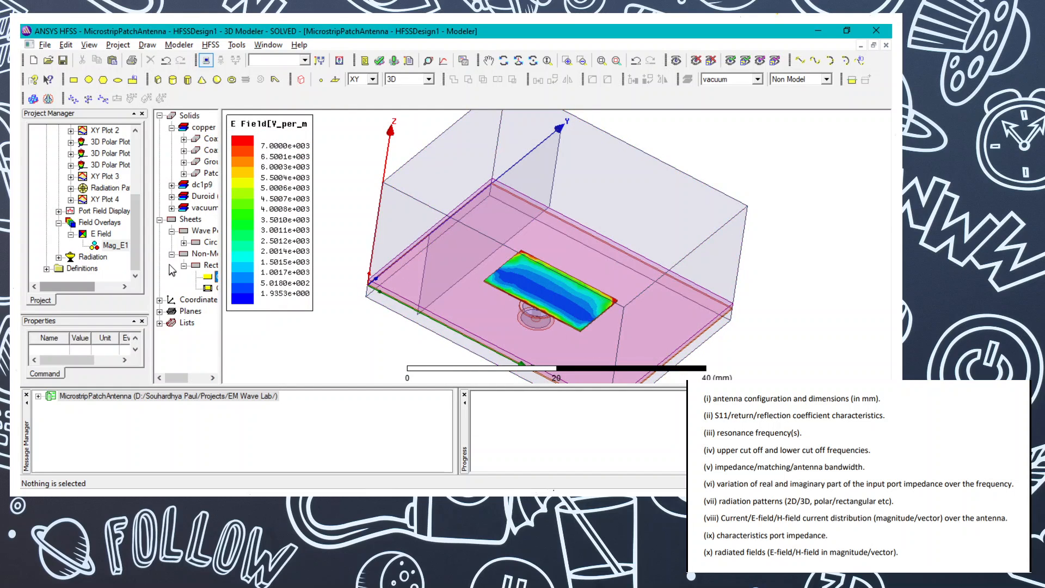
Step: Set the non-model rectangle's ZSize to -coax_height and apply the change
double_click(215, 276)
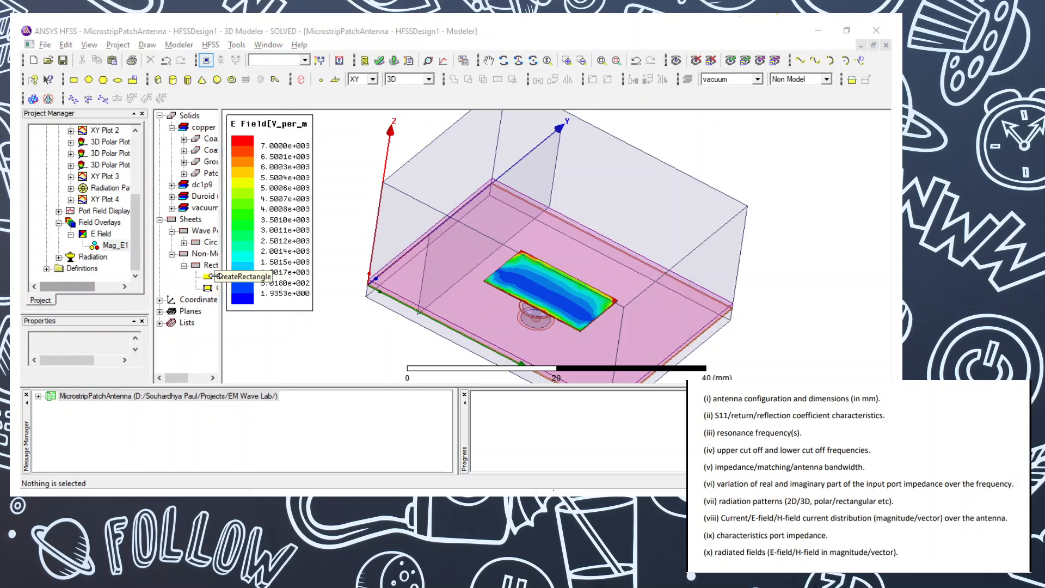
left_click(337, 259)
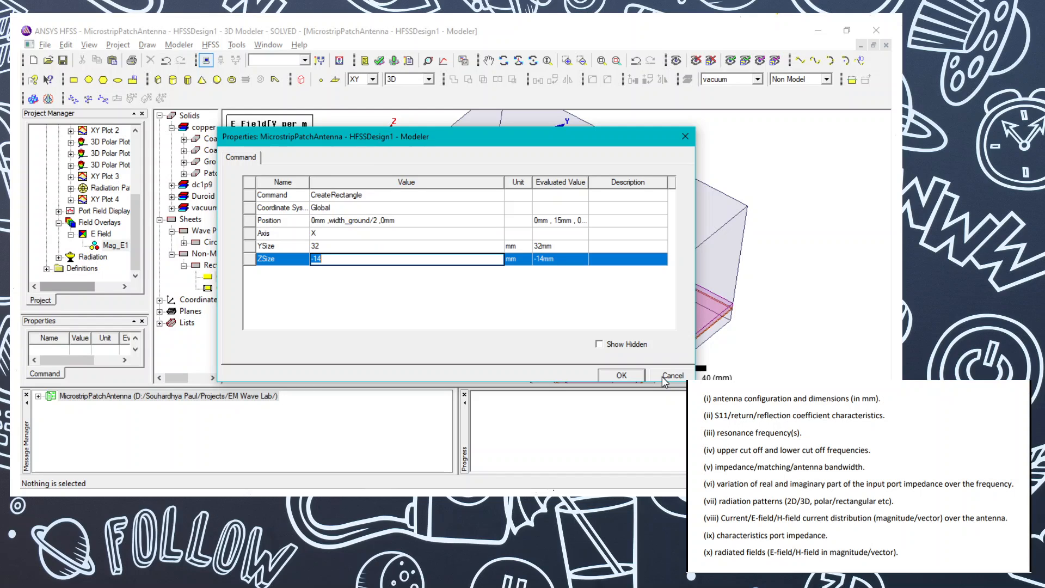
key("BackSpace")
type("-coaxh")
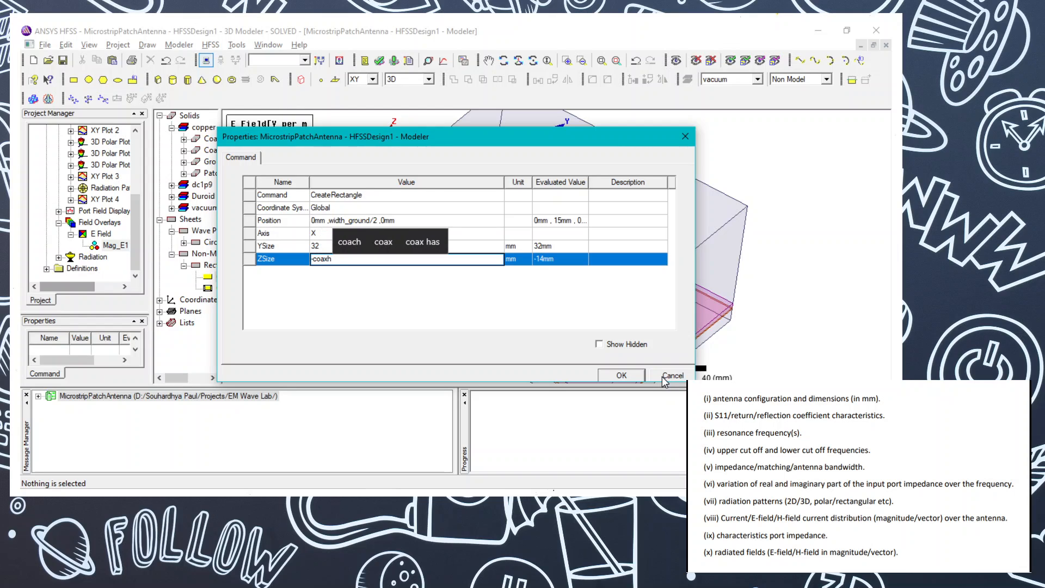
key("BackSpace")
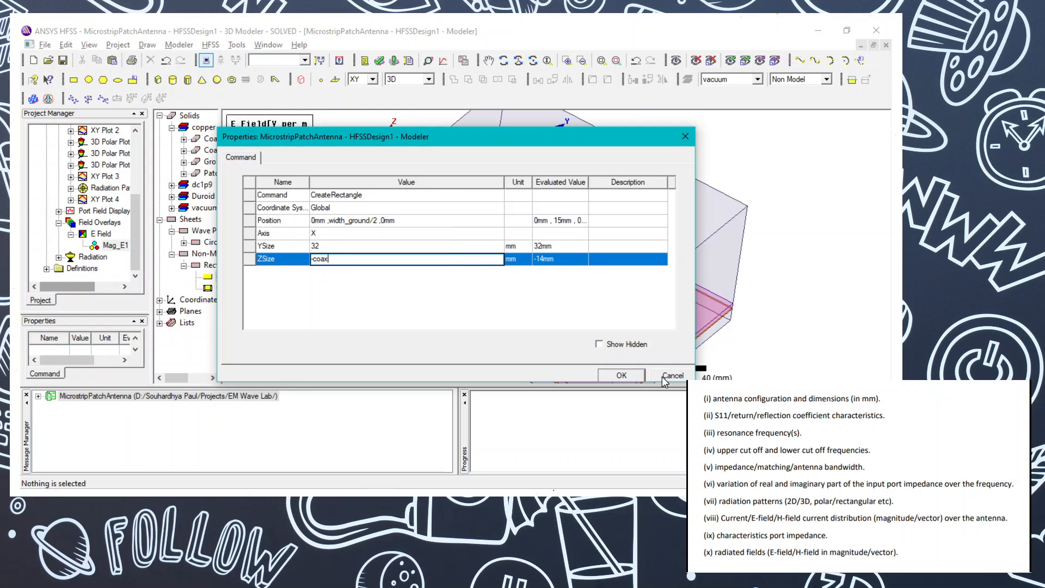
type("_he")
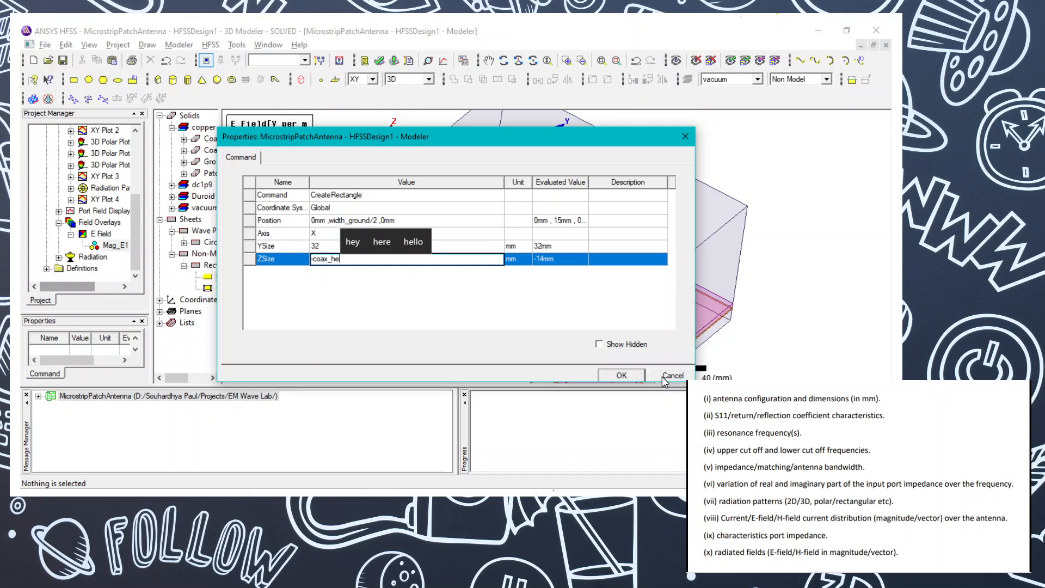
type("ight")
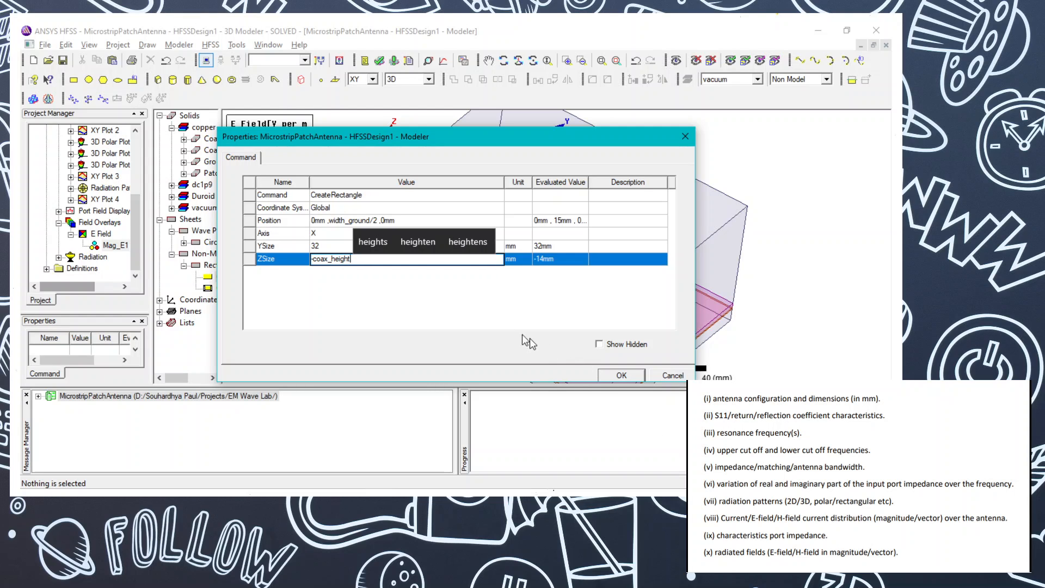
left_click(463, 305)
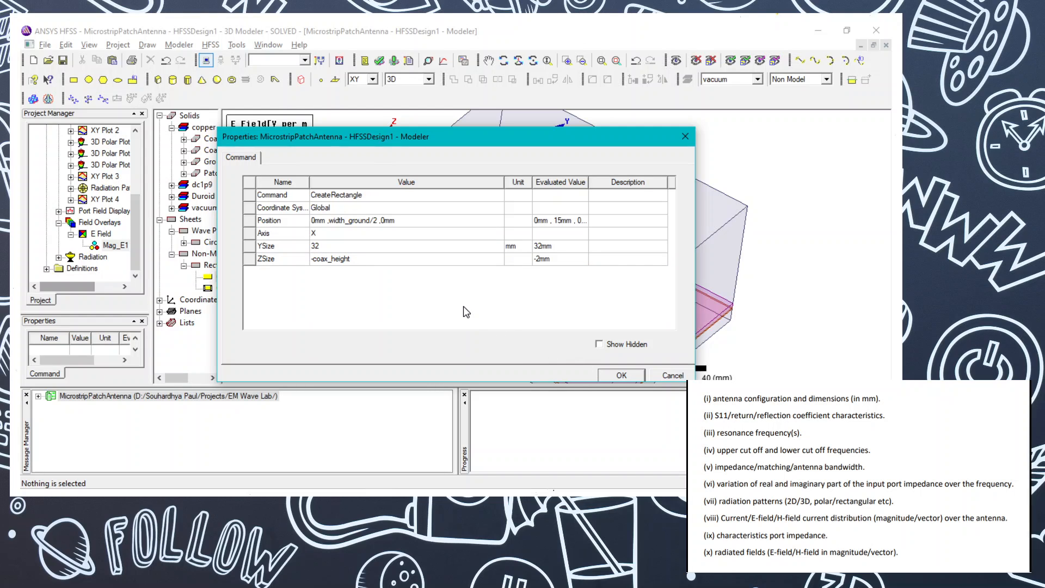
left_click(621, 376)
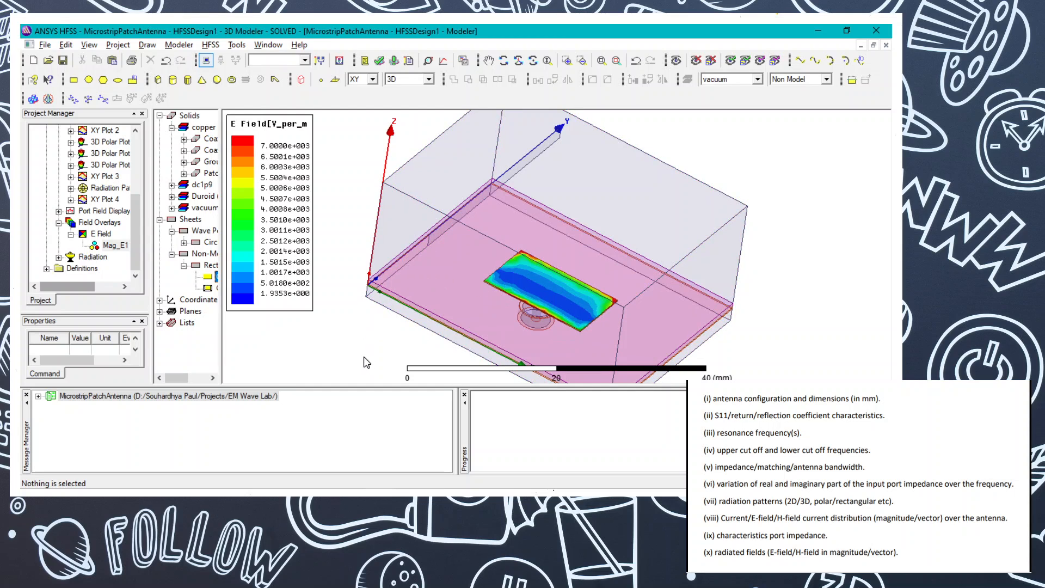
Step: Inspect the non-model rectangle's extent in the model and review its creation parameters without changing them
left_click_drag(356, 326, 416, 253)
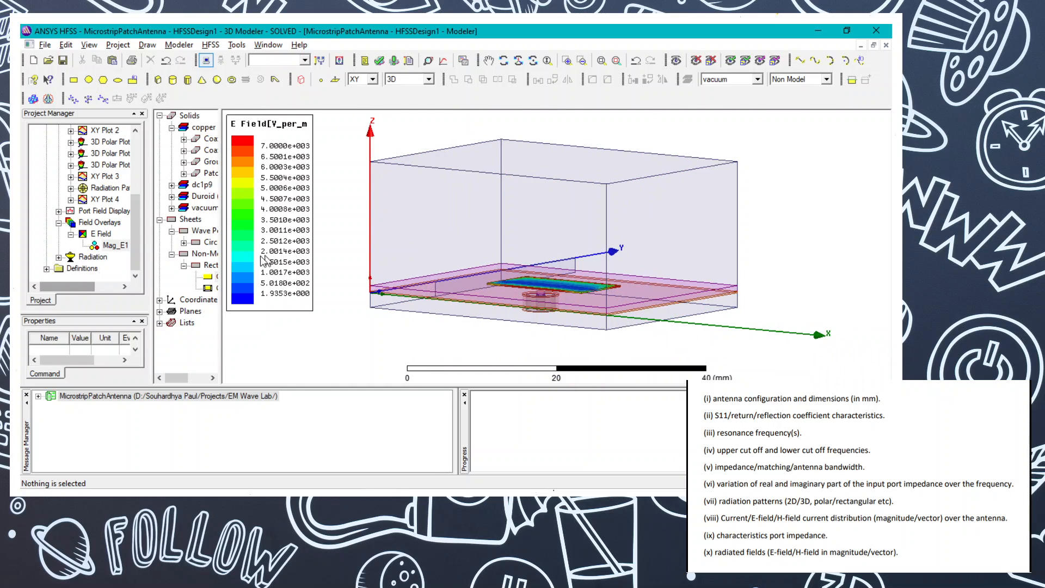
left_click(209, 265)
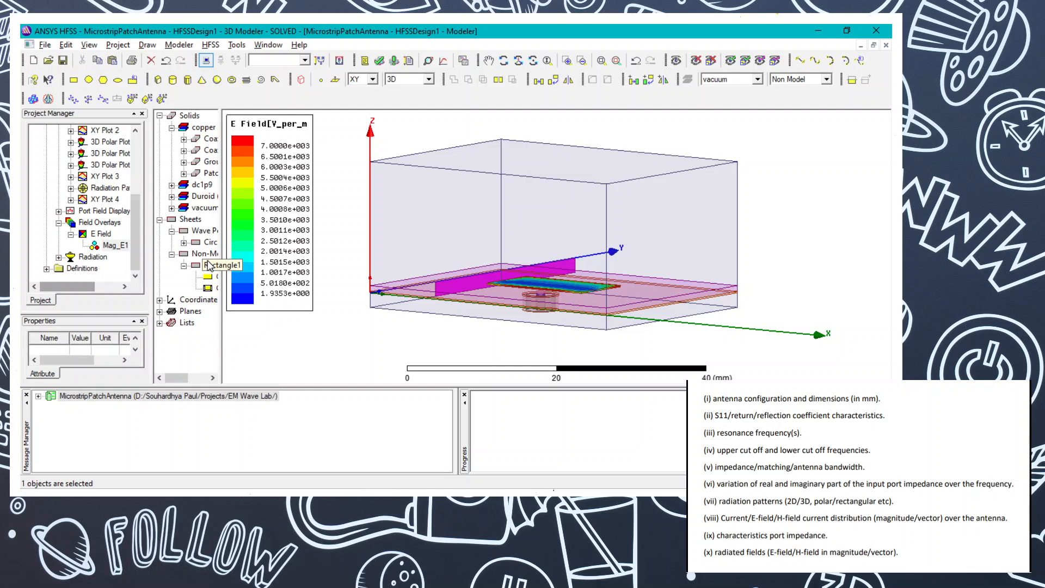
double_click(210, 282)
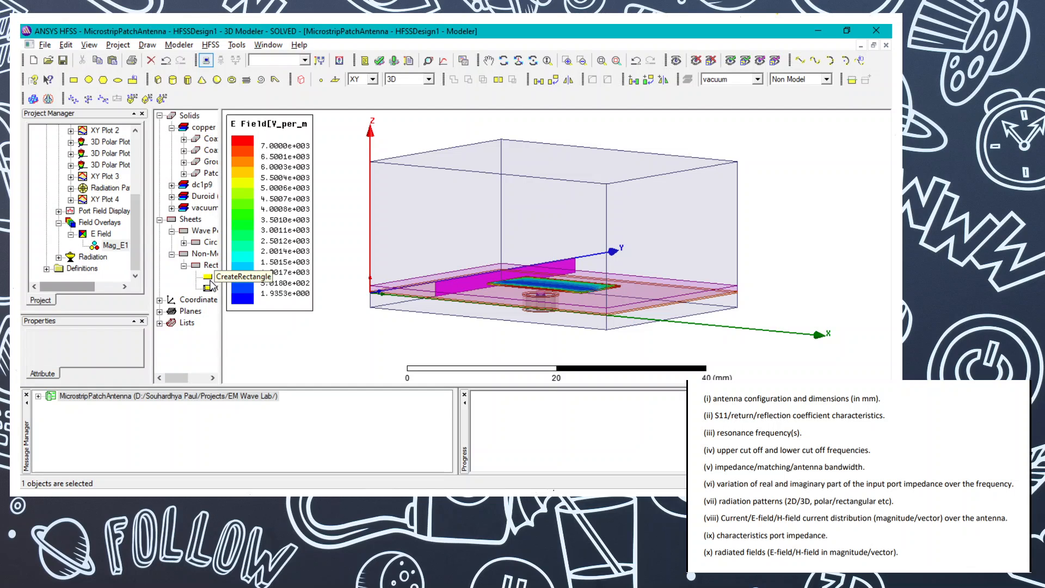
left_click(354, 260)
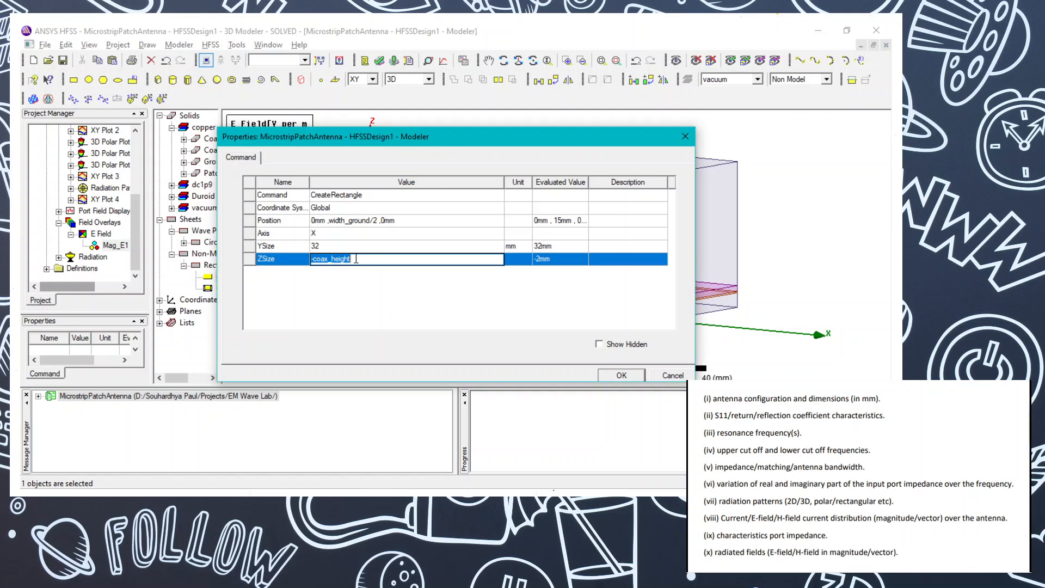
left_click(672, 375)
Step: Look up the radiation box height variable among the design's local variables
left_click(210, 45)
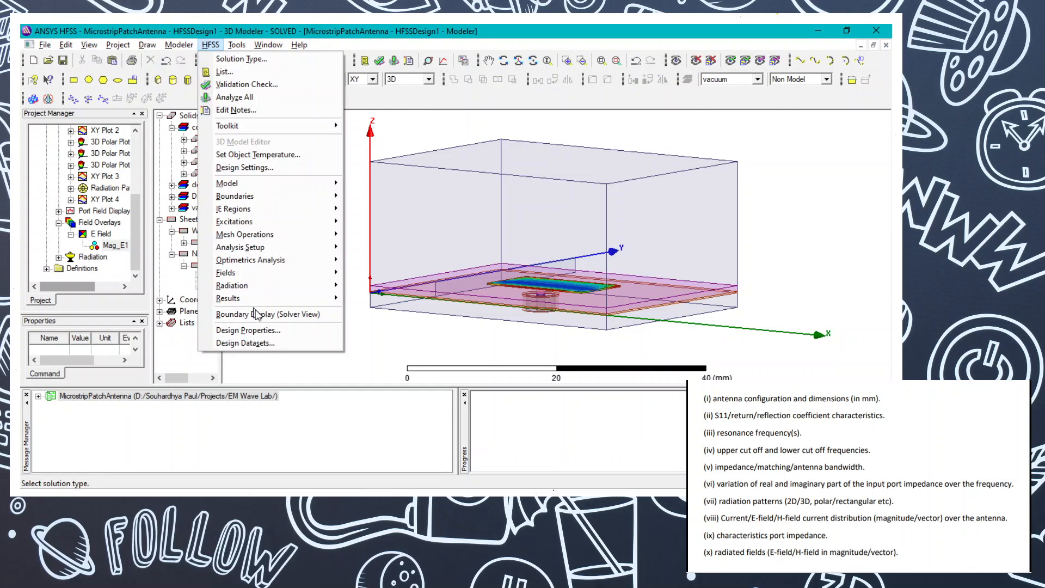
left_click(260, 332)
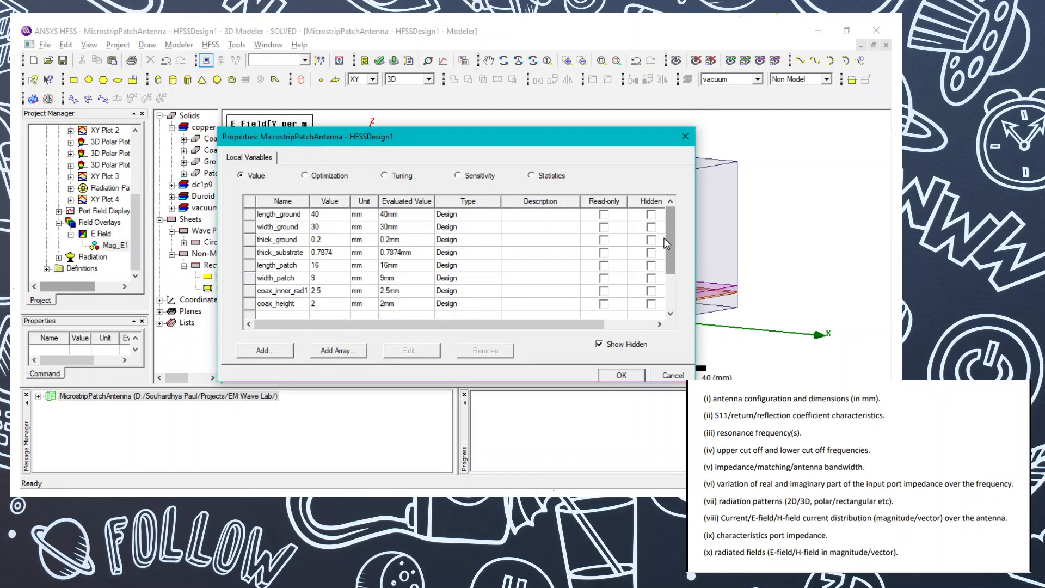
left_click_drag(671, 254, 667, 294)
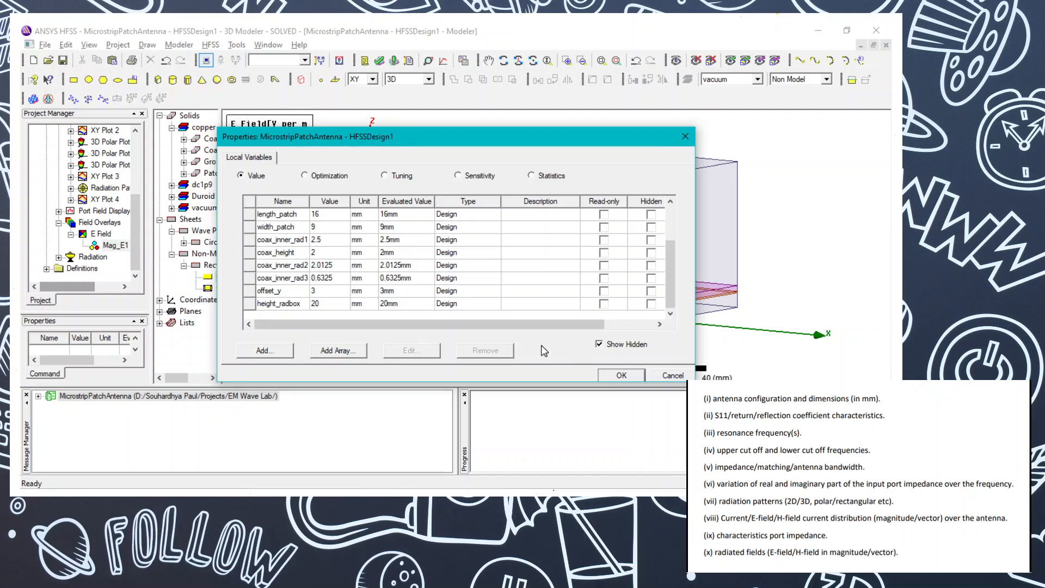
left_click(668, 375)
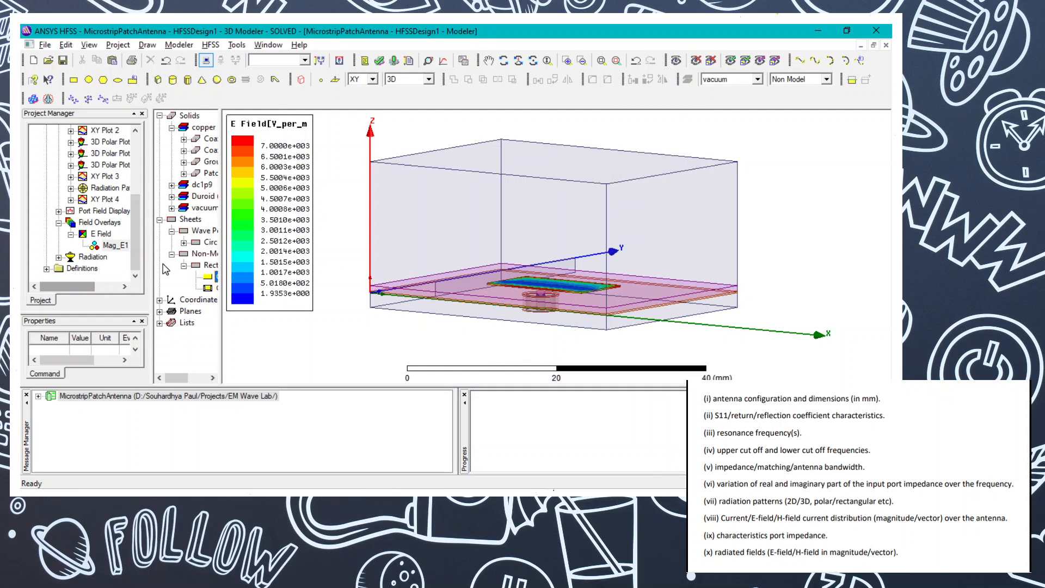
Step: Set the non-model rectangle's ZSize to height_radbox in its creation parameters
double_click(211, 277)
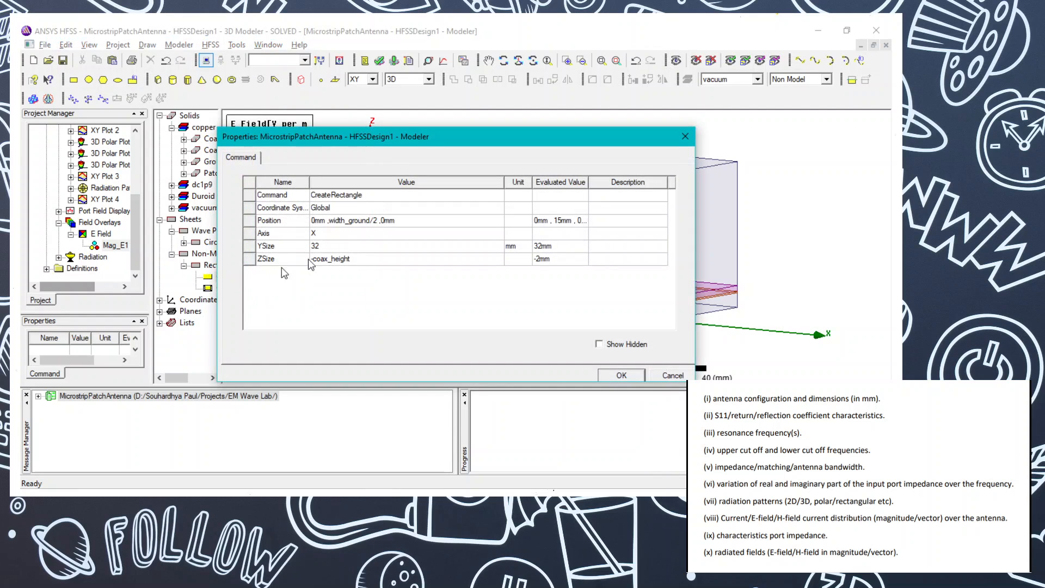
left_click(366, 258)
type("hei")
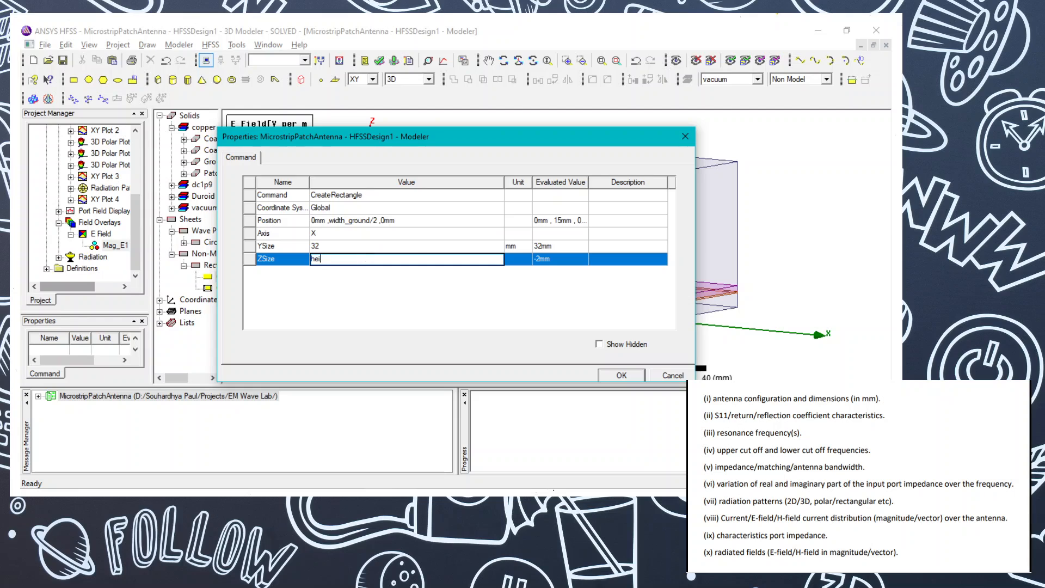
type("ght_radbo")
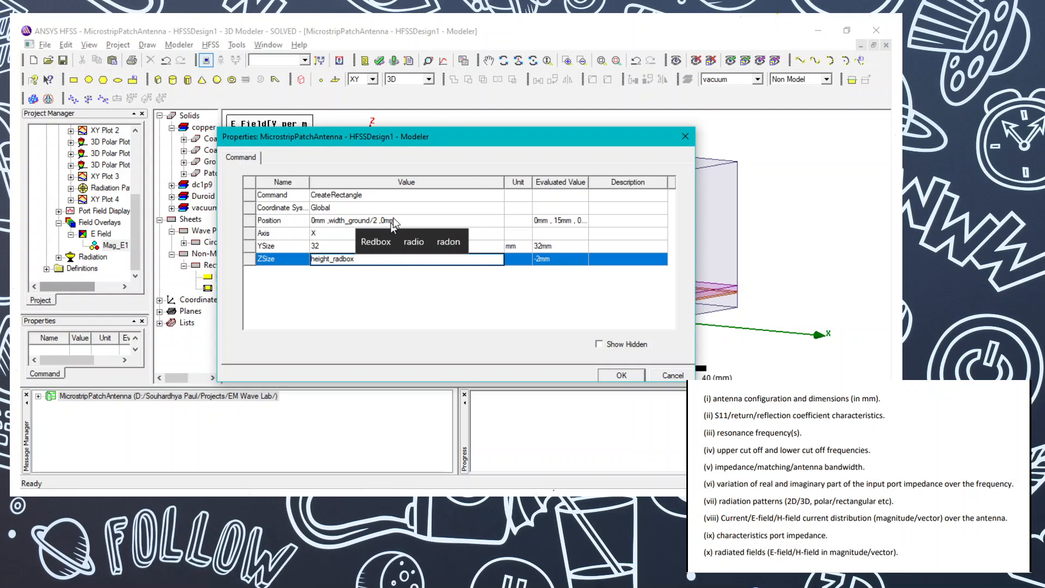
type("x")
left_click(402, 212)
Step: Set the rectangle's position to 0mm, width_ground/2, -coax_height and apply the changes
left_click(404, 219)
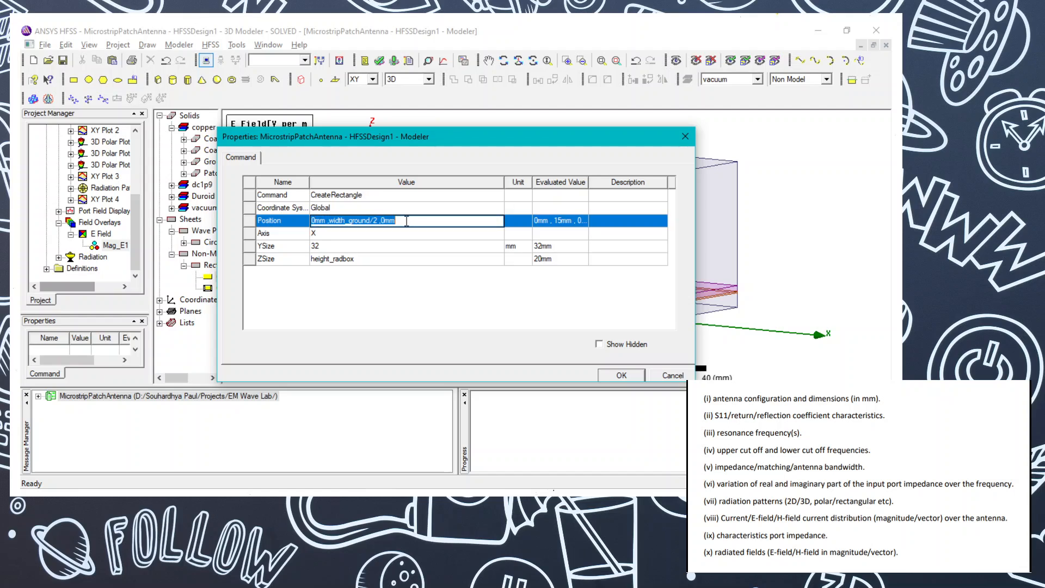
left_click(407, 221)
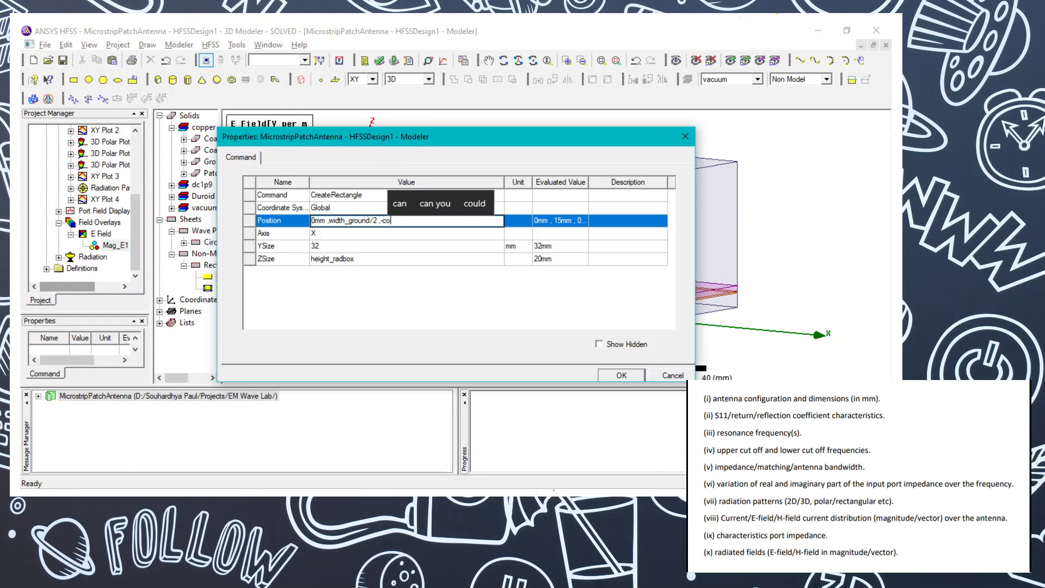
type("ax_height")
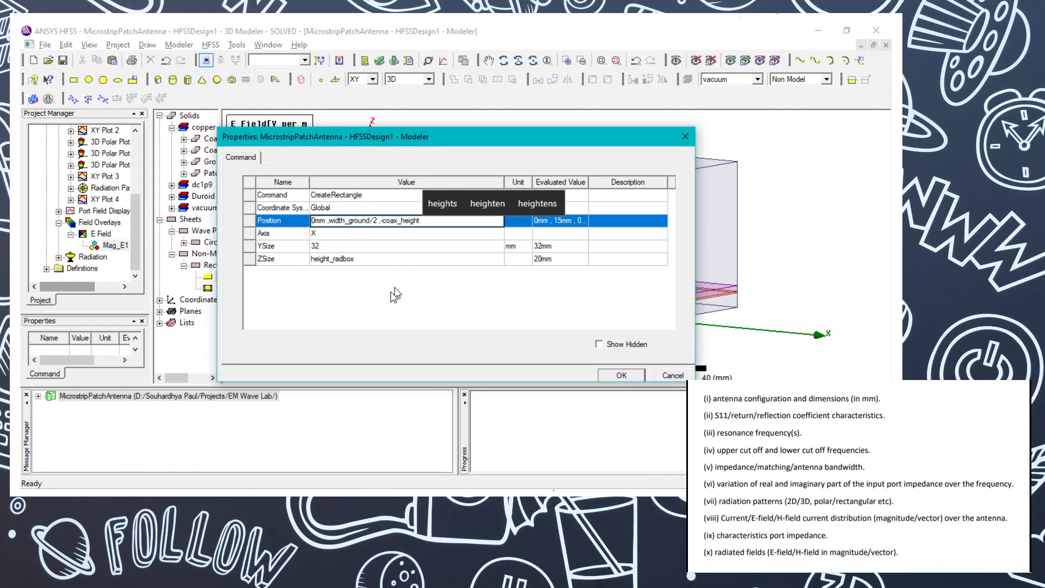
left_click(389, 311)
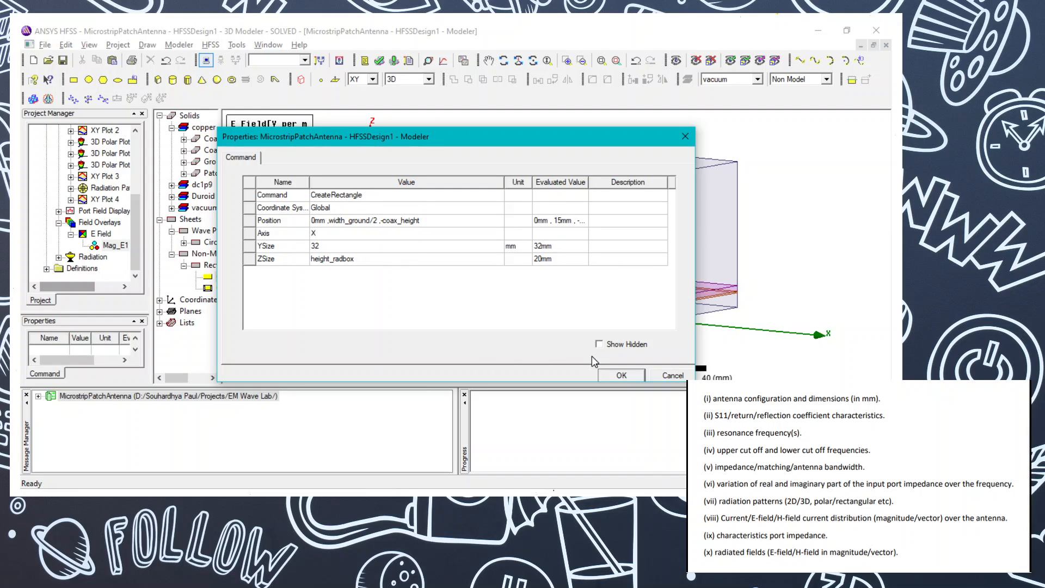
left_click(619, 376)
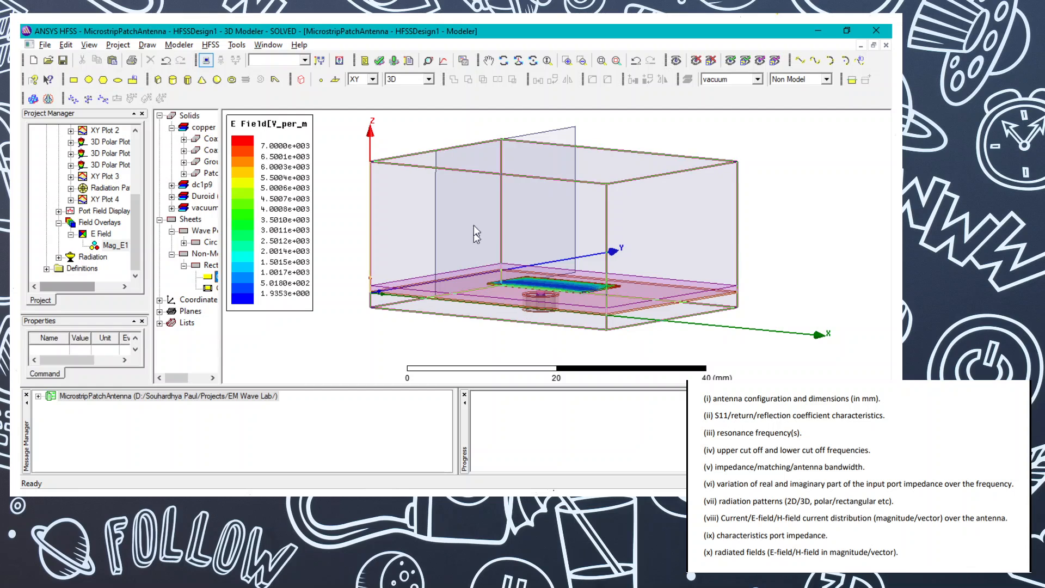
Step: Review the non-model rectangle's creation parameters and inspect its placement relative to the radiation box
double_click(215, 282)
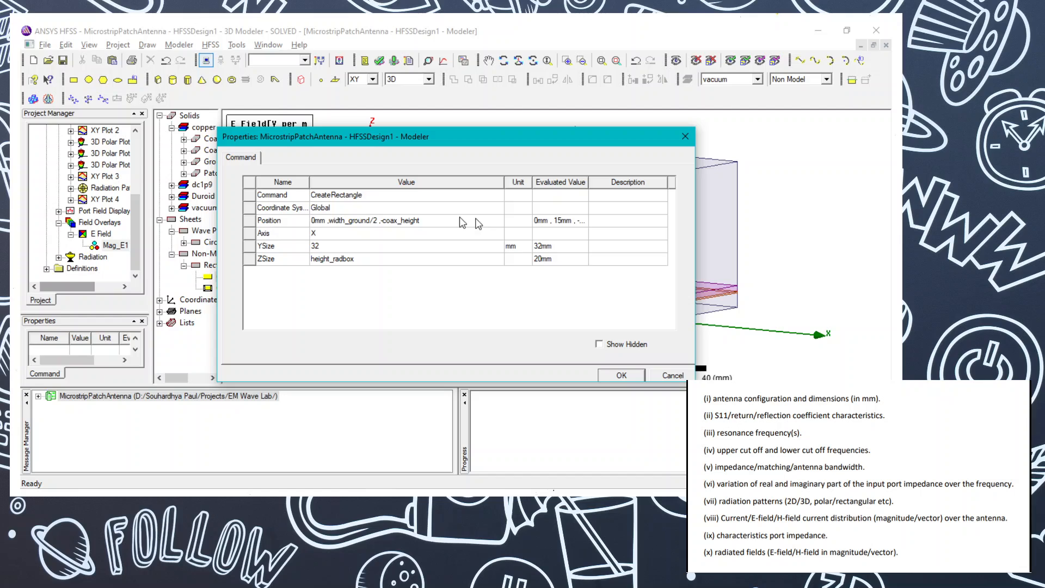
left_click(383, 220)
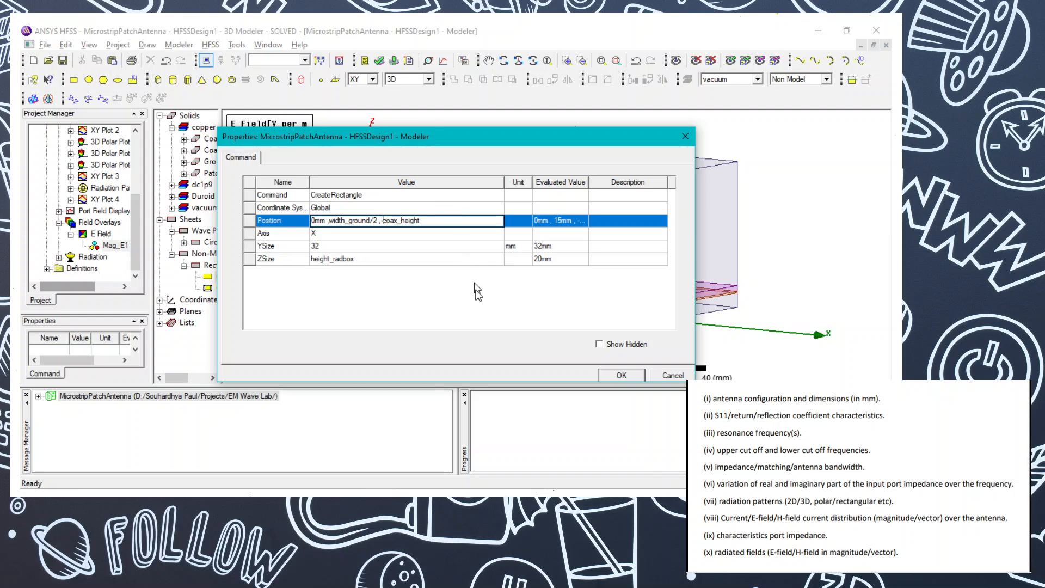
left_click(642, 375)
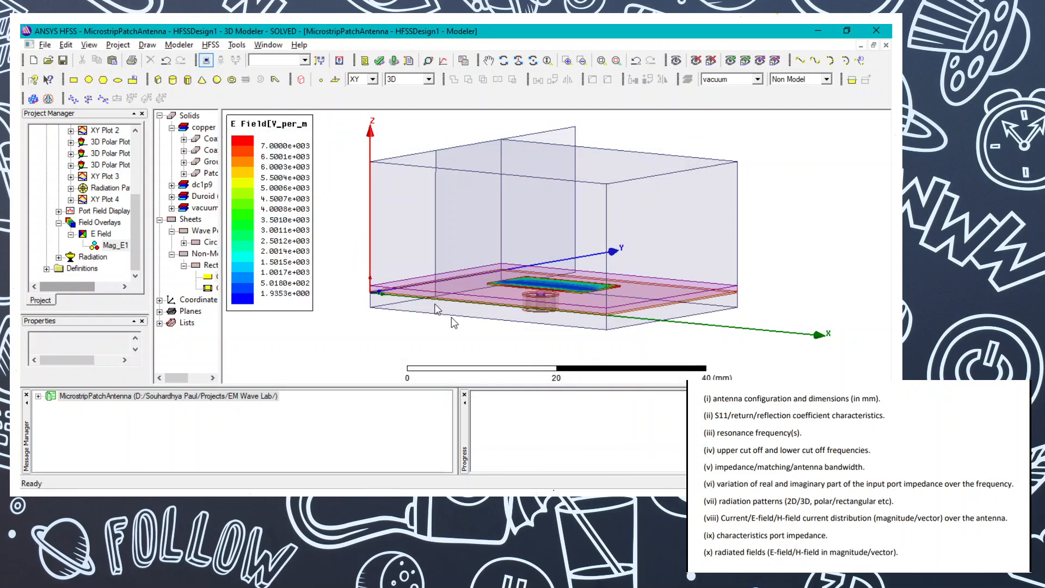
left_click(208, 265)
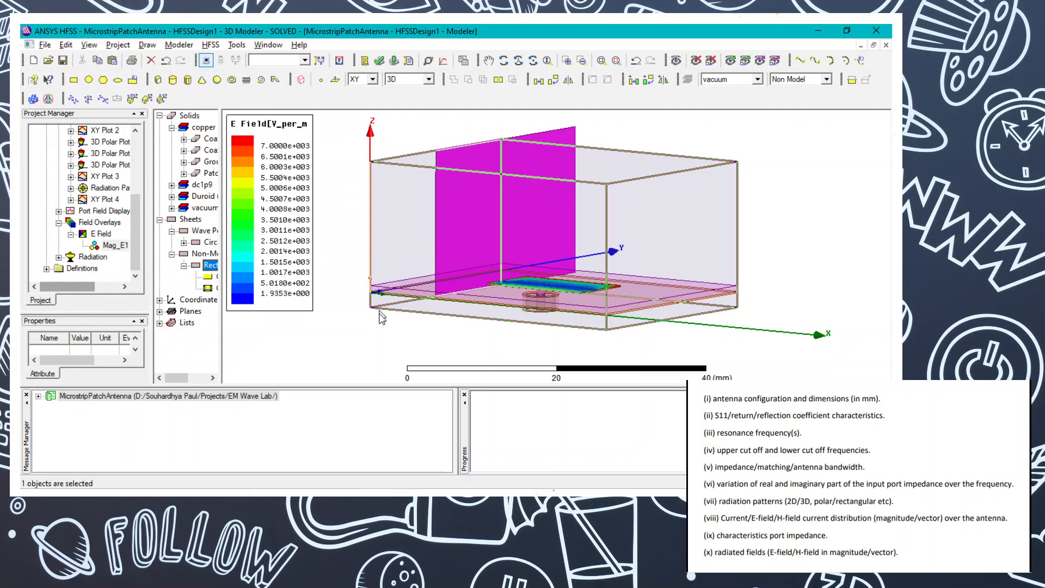
mouse_move(314, 320)
left_mouse_down()
mouse_move(287, 316)
mouse_move(305, 303)
mouse_move(327, 308)
mouse_move(312, 310)
left_mouse_up()
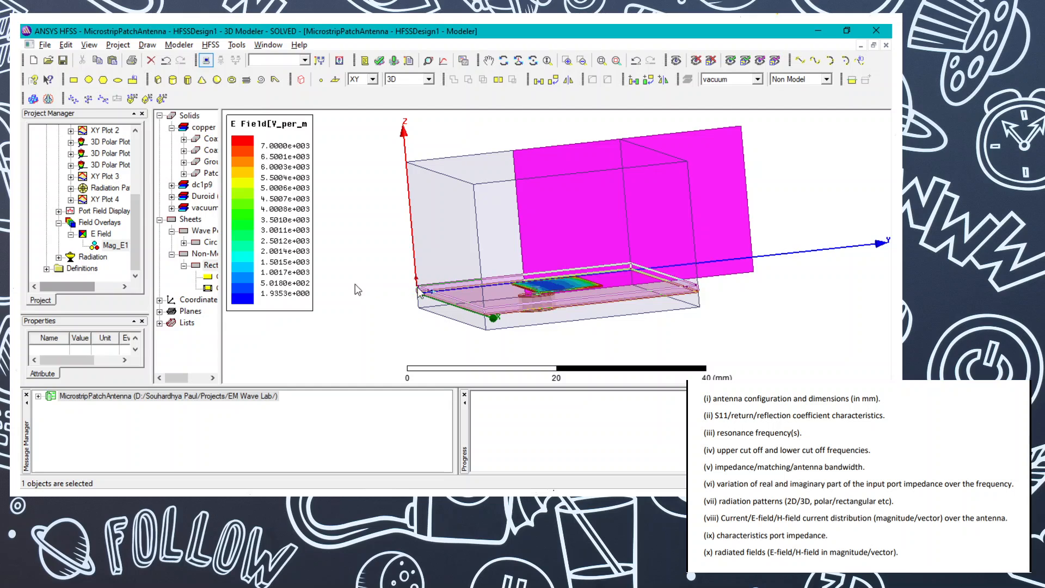
Step: Set the non-model rectangle's position to length_ground/2, 0, -coax_height and apply the change
double_click(217, 278)
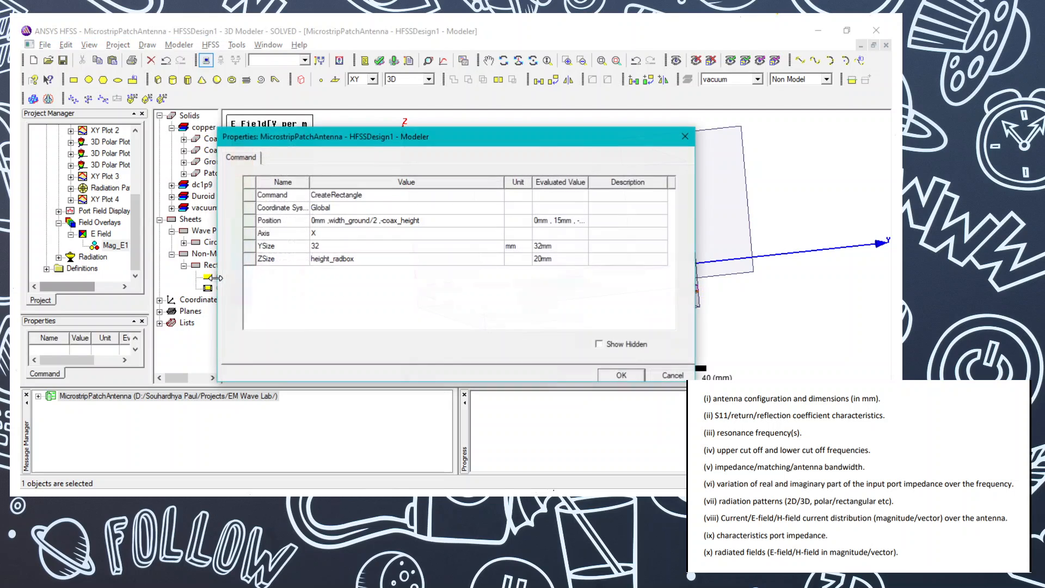
left_click(369, 228)
left_click(371, 223)
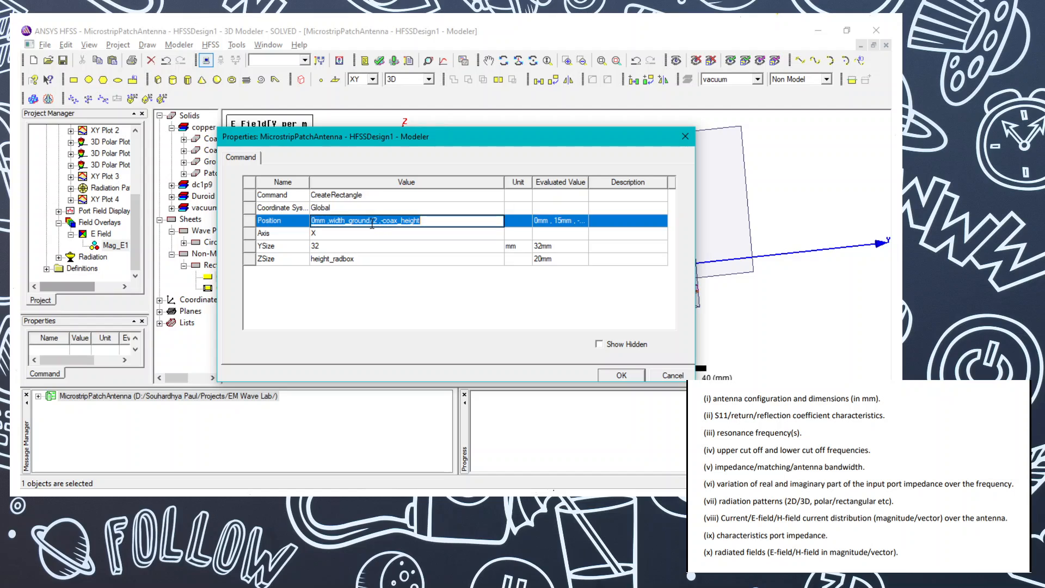
left_click(372, 223)
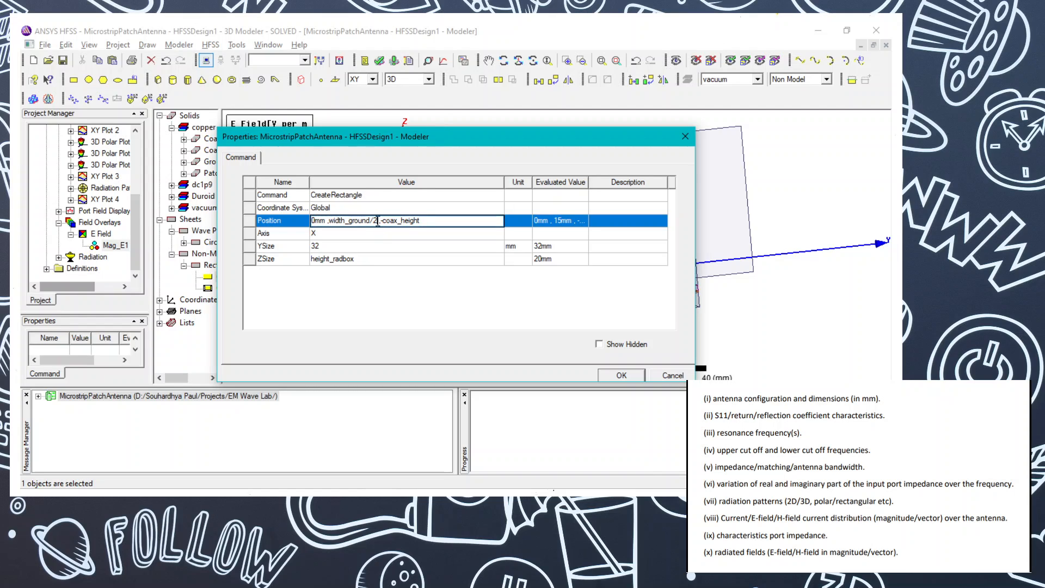
key("BackSpace")
key("BackSpace")
key("BackSpace")
key("BackSpace")
key("BackSpace")
key("BackSpace")
key("BackSpace")
key("BackSpace")
key("BackSpace")
key("BackSpace")
key("BackSpace")
key("BackSpace")
key("BackSpace")
key("BackSpace")
type("0")
key("BackSpace")
key("BackSpace")
key("BackSpace")
type("leng")
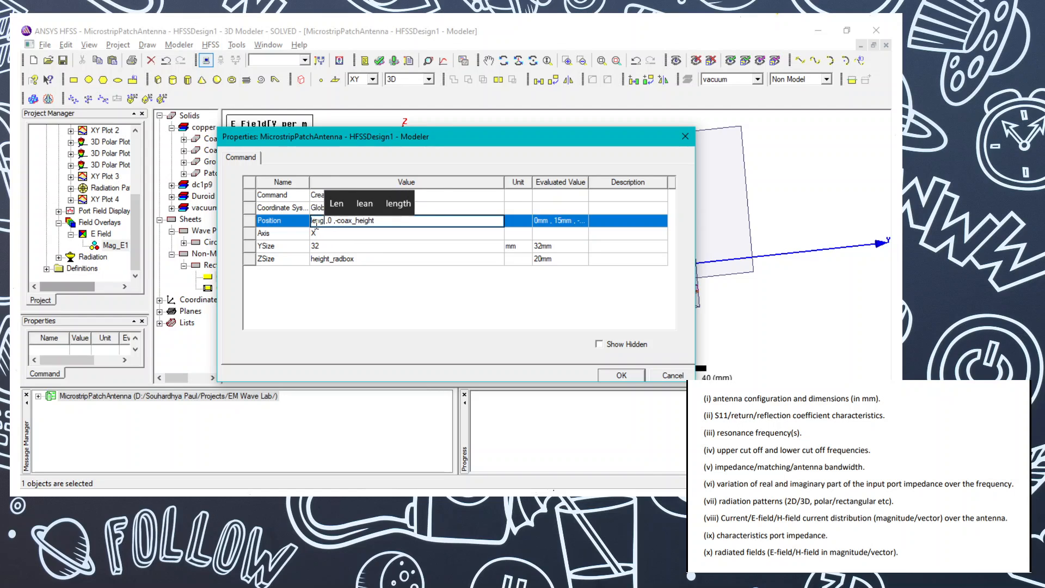
type("th")
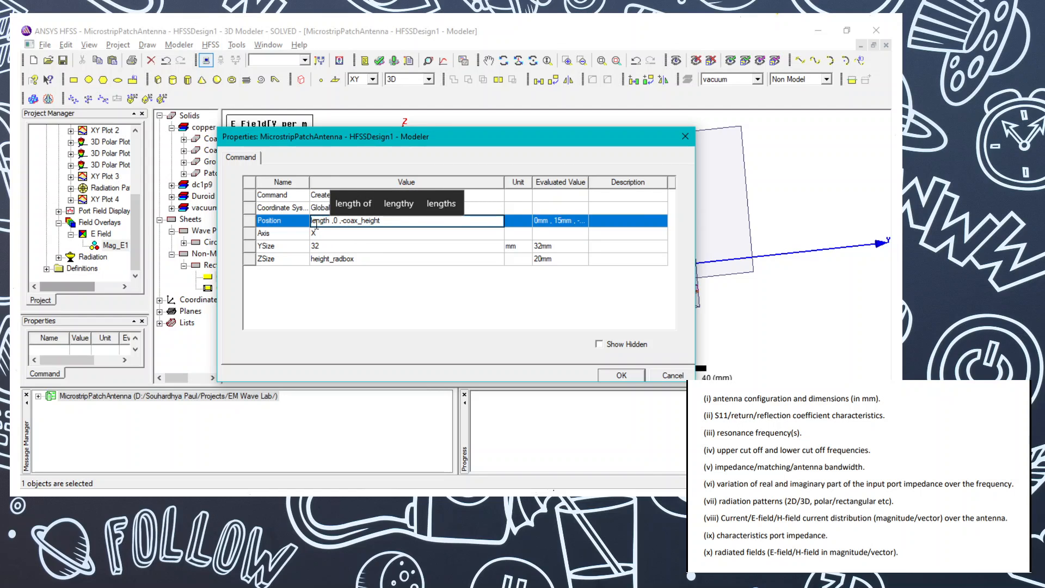
type("_ground")
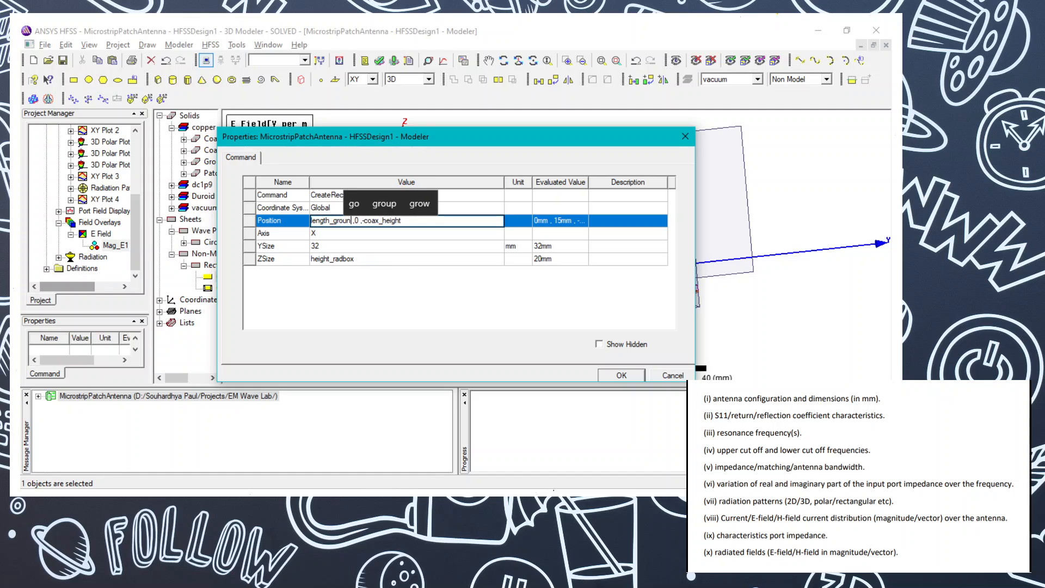
type("/2")
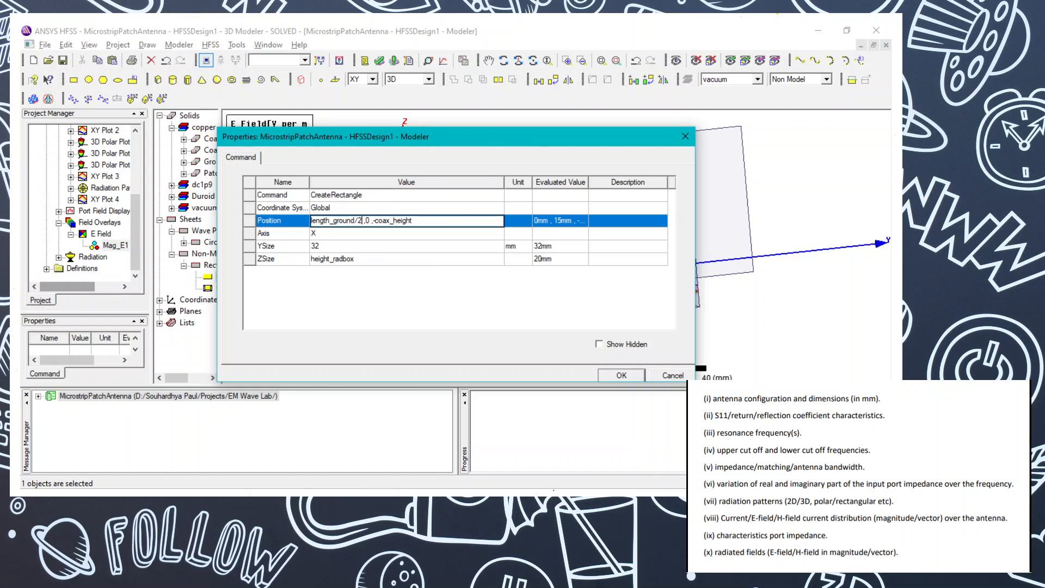
left_click(619, 374)
left_click(436, 363)
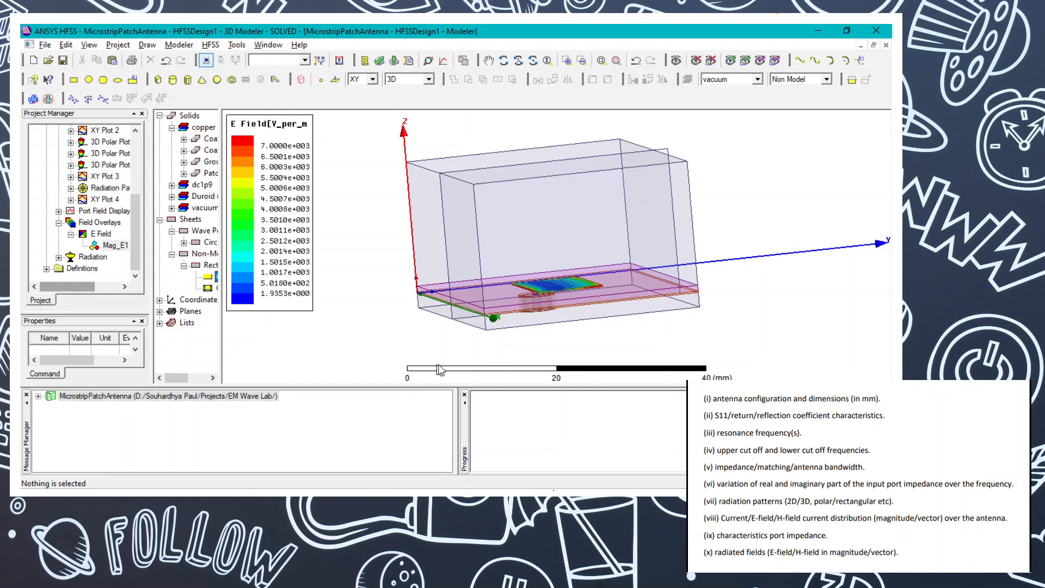
Step: Plot the Mag_E field on the non-model rectangle using the Setup1 : Sweep solution at 10.14 GHz and 0deg phase
left_click_drag(575, 329, 539, 335)
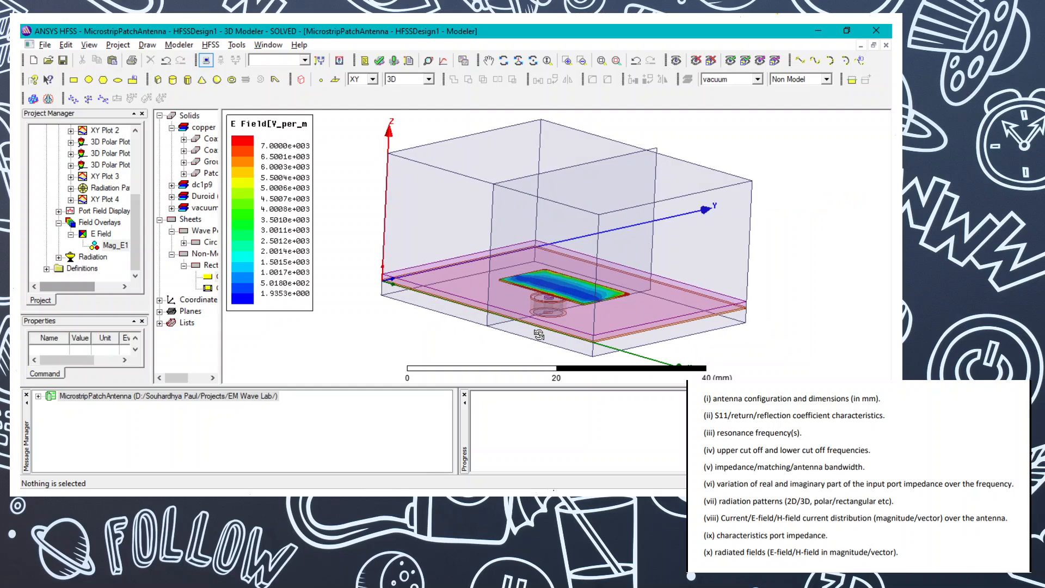
left_click(184, 266)
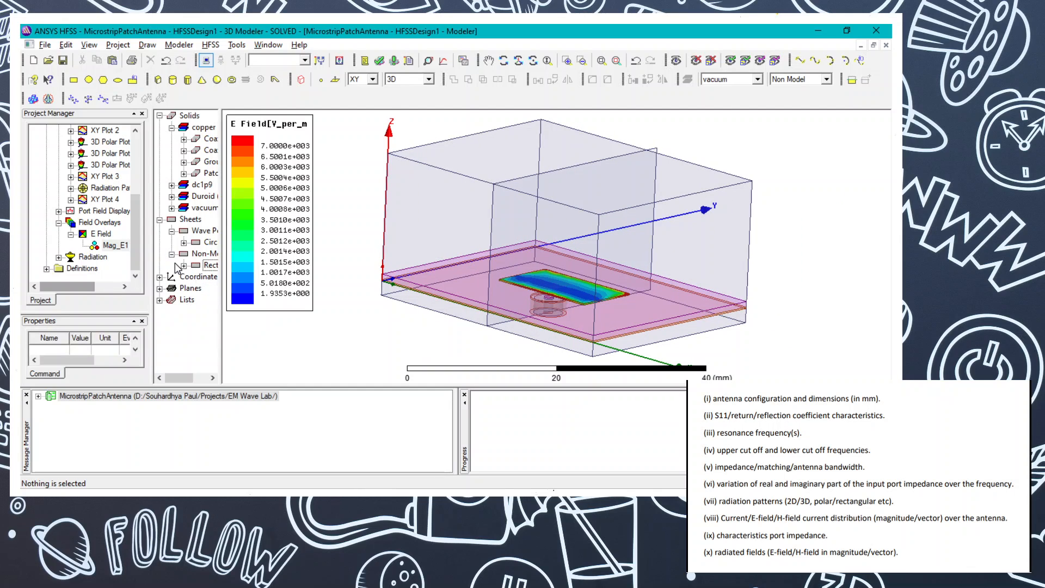
right_click(213, 265)
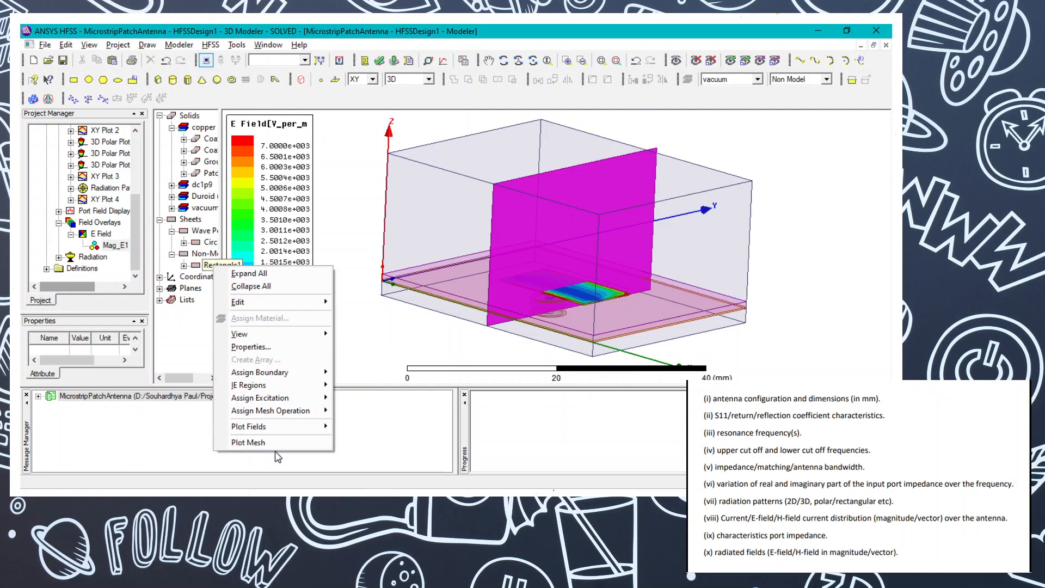
mouse_move(289, 424)
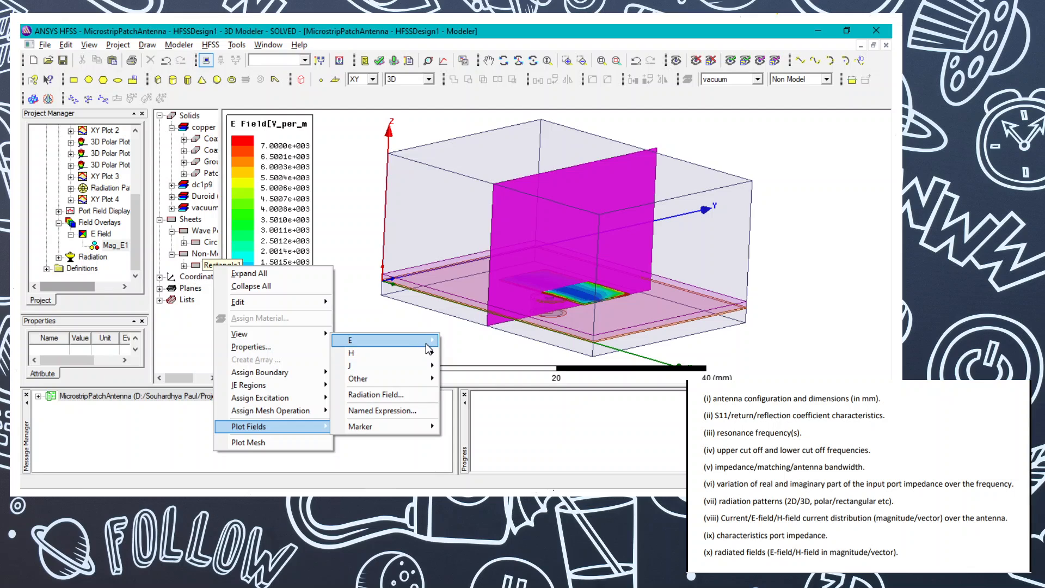
left_click(451, 344)
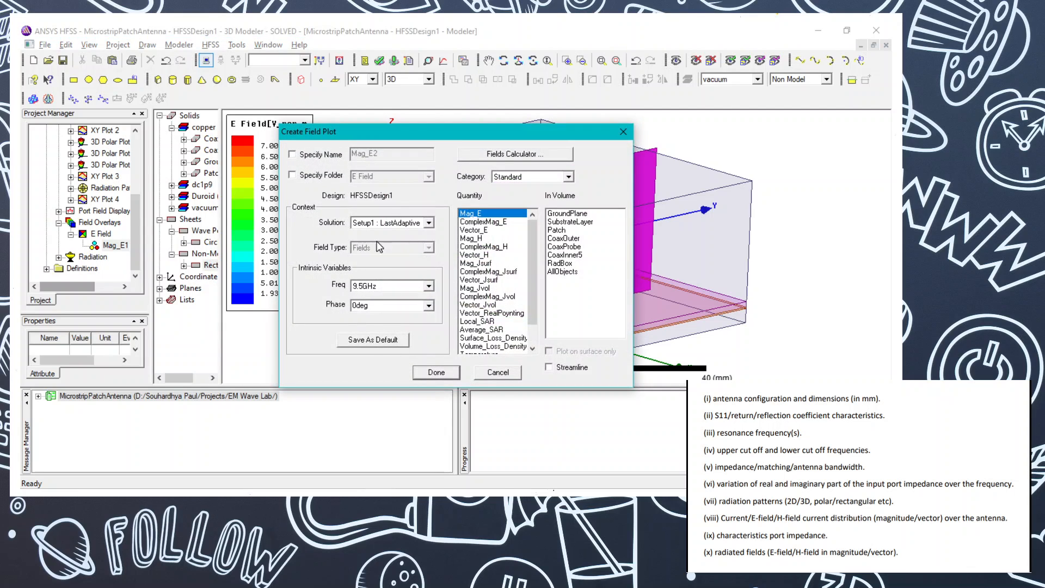
left_click(429, 222)
left_click(387, 242)
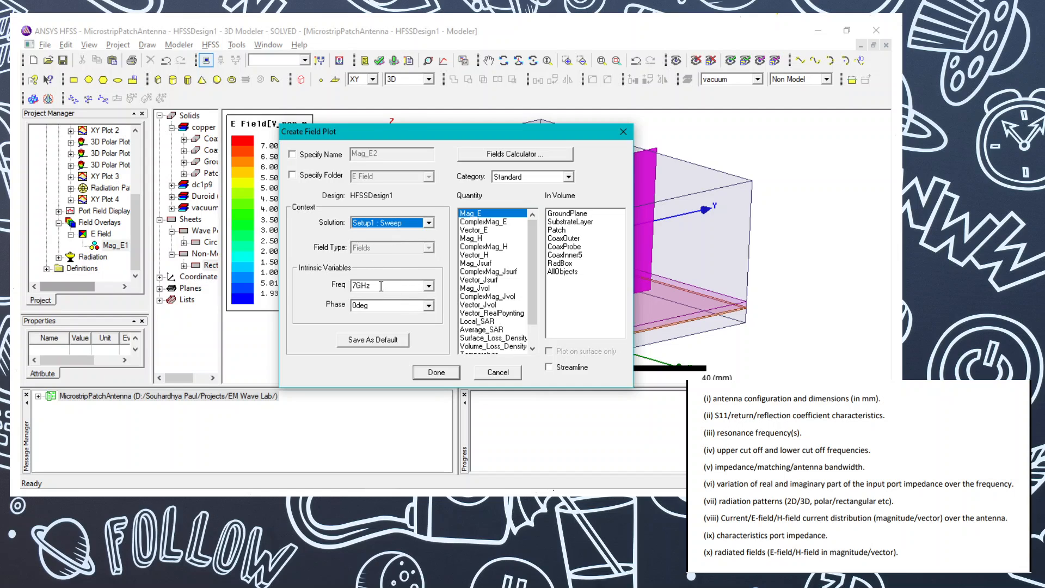
left_click(361, 286)
left_click(359, 285)
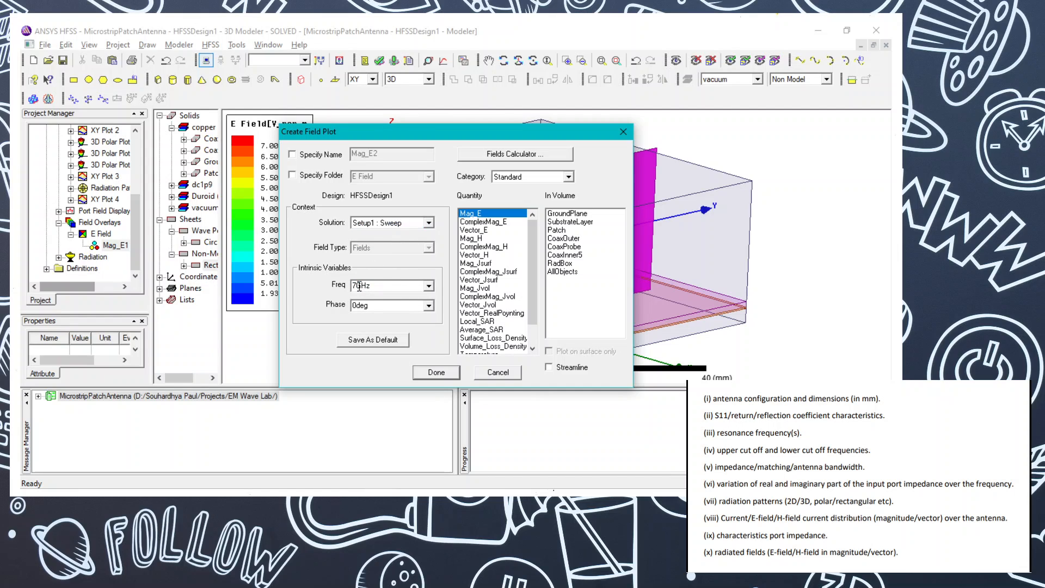
type("10.14")
left_click(434, 373)
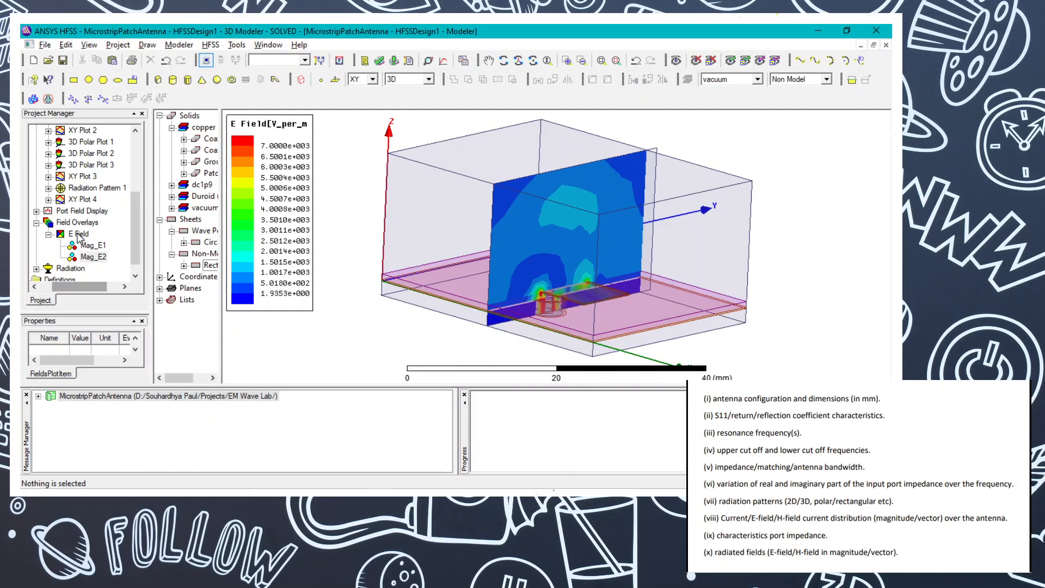
Step: Play the existing phase-swept Animation1 on the Mag_E2 field plot, then close the animation
right_click(101, 257)
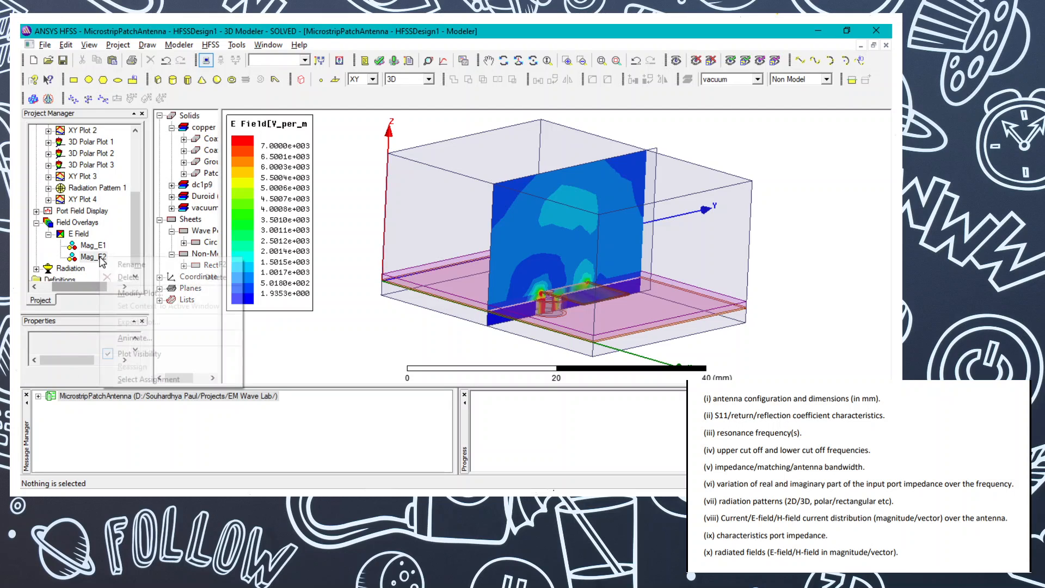
left_click(133, 338)
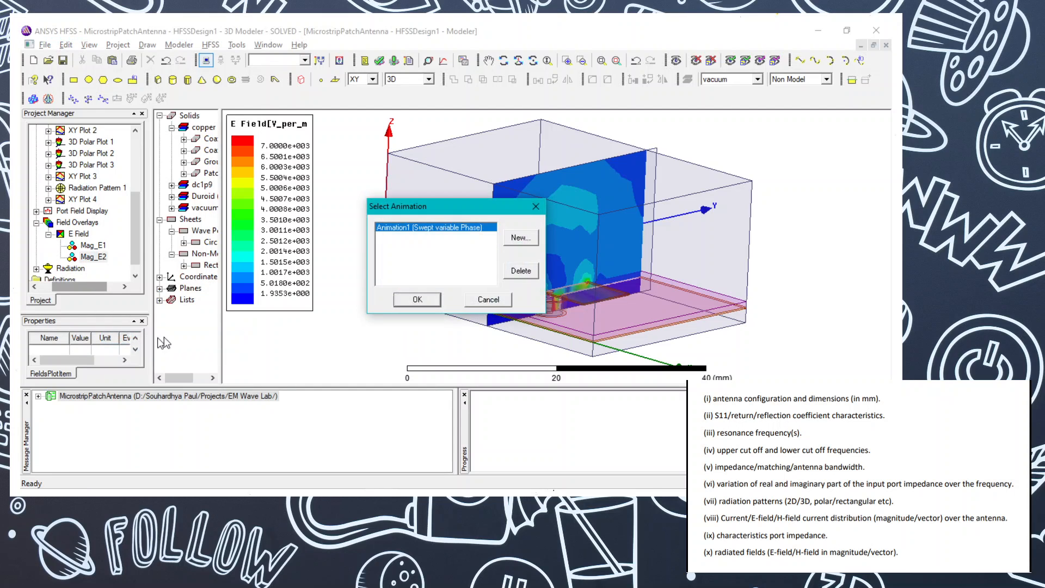
left_click(417, 300)
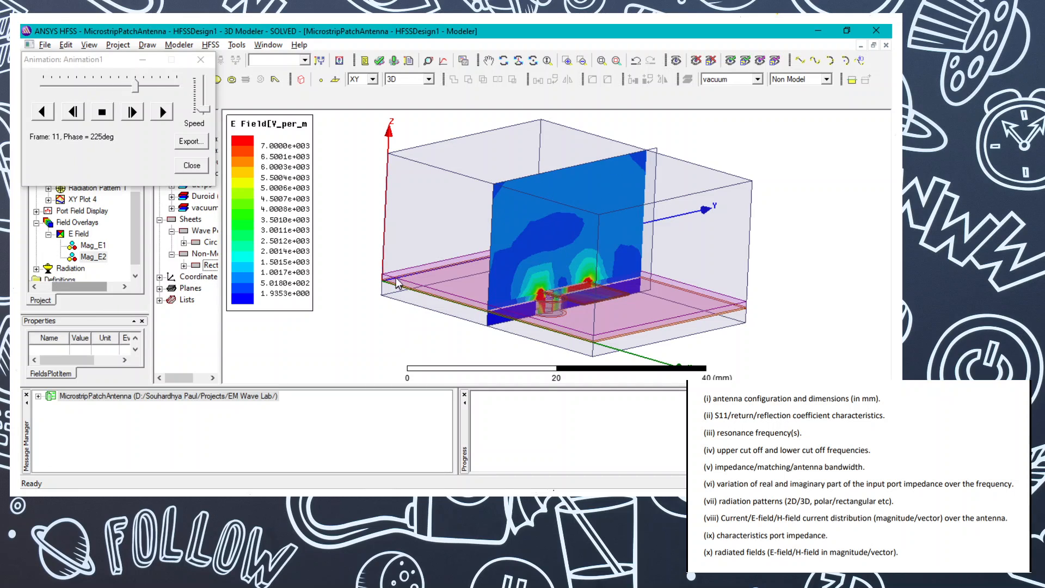
left_click(185, 162)
left_click(359, 347)
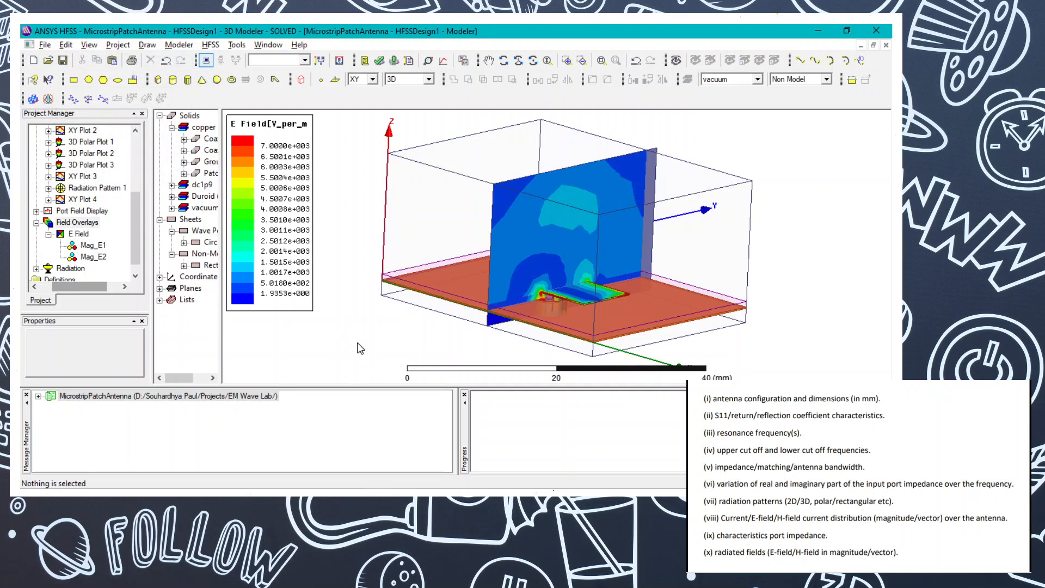